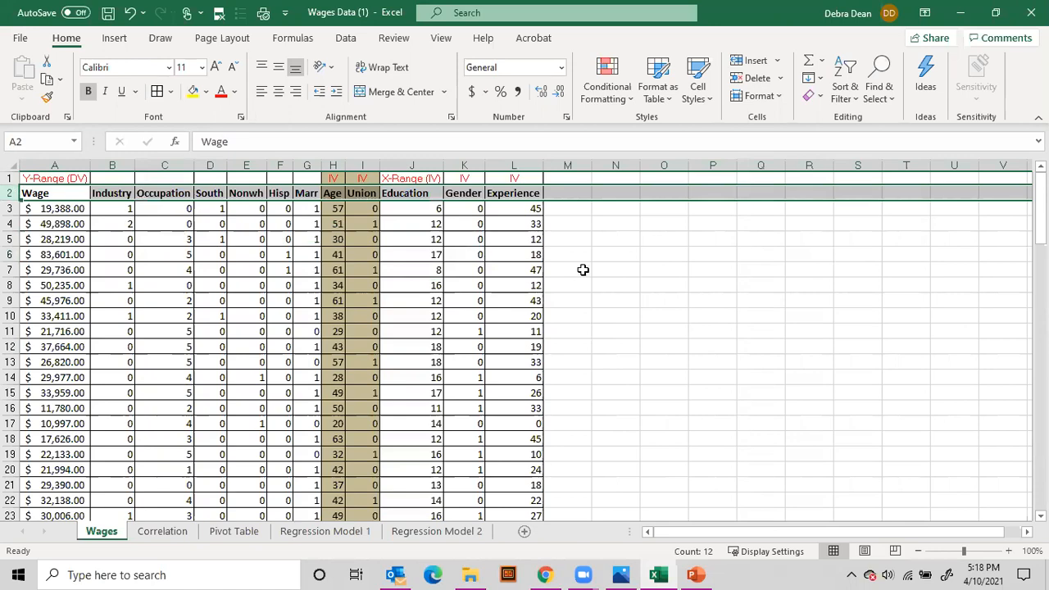
Examine the wage data's variable headers and the row 1 labels marking the dependent and independent variables
scroll(577, 255, down, 1)
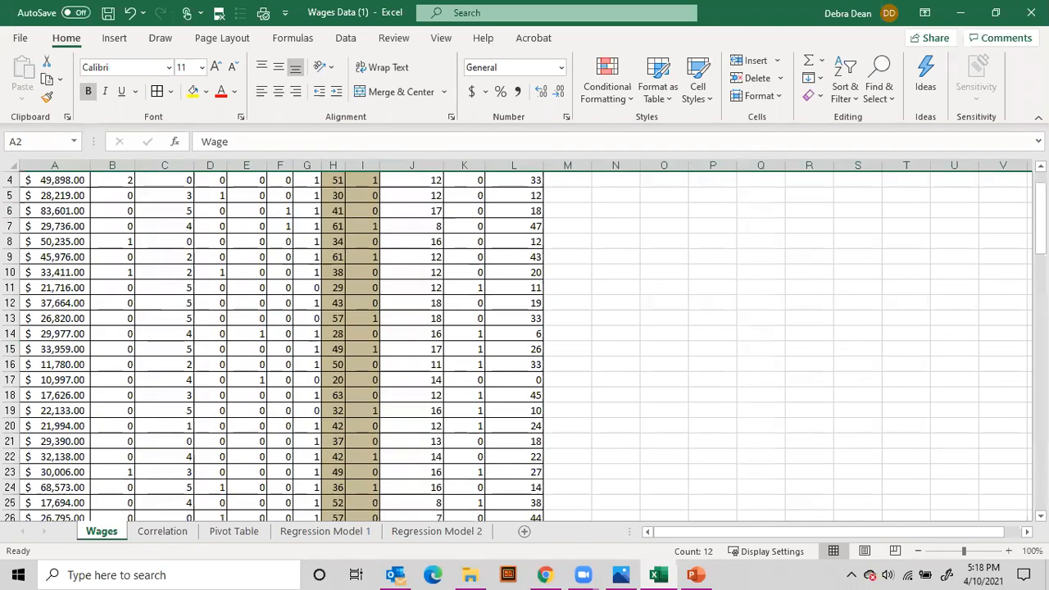
drag(1041, 246, 1040, 236)
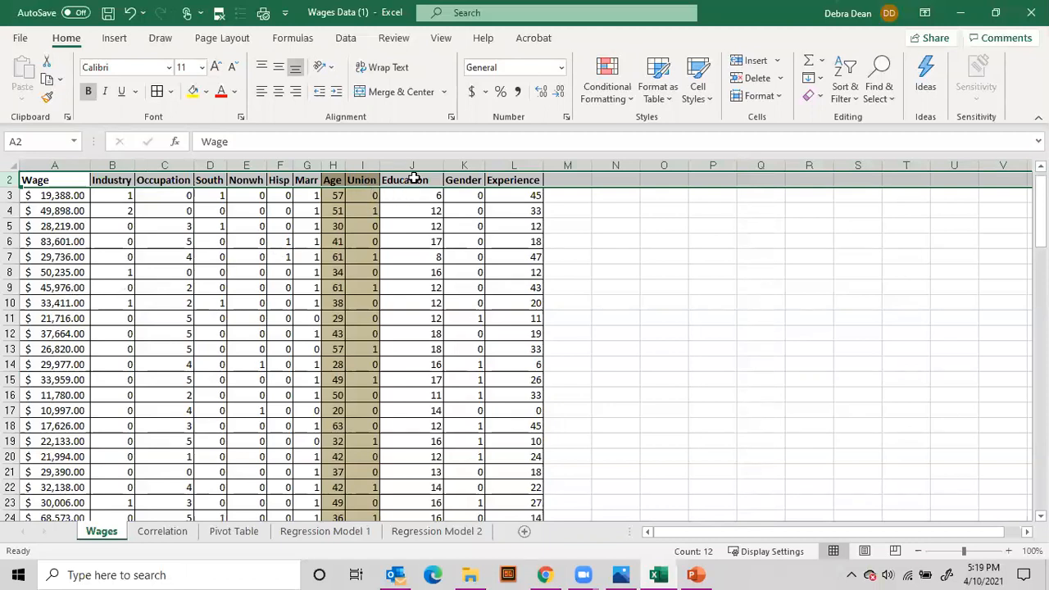
click(329, 182)
mouse_move(329, 182)
mouse_down()
mouse_move(516, 187)
mouse_move(342, 191)
mouse_up()
scroll(630, 239, up, 1)
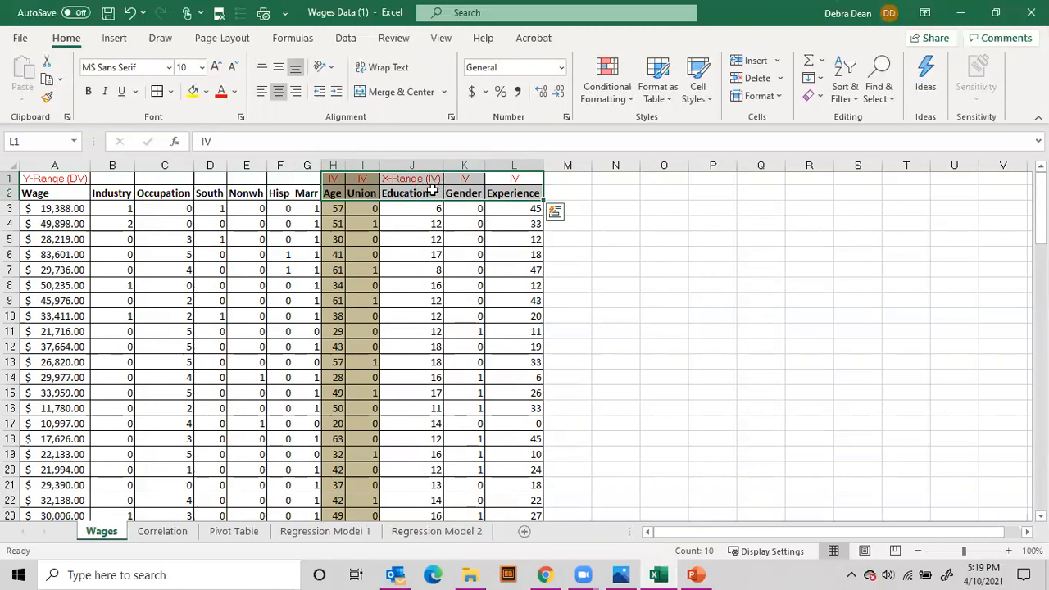
click(31, 180)
key(ctrl+shift+Down)
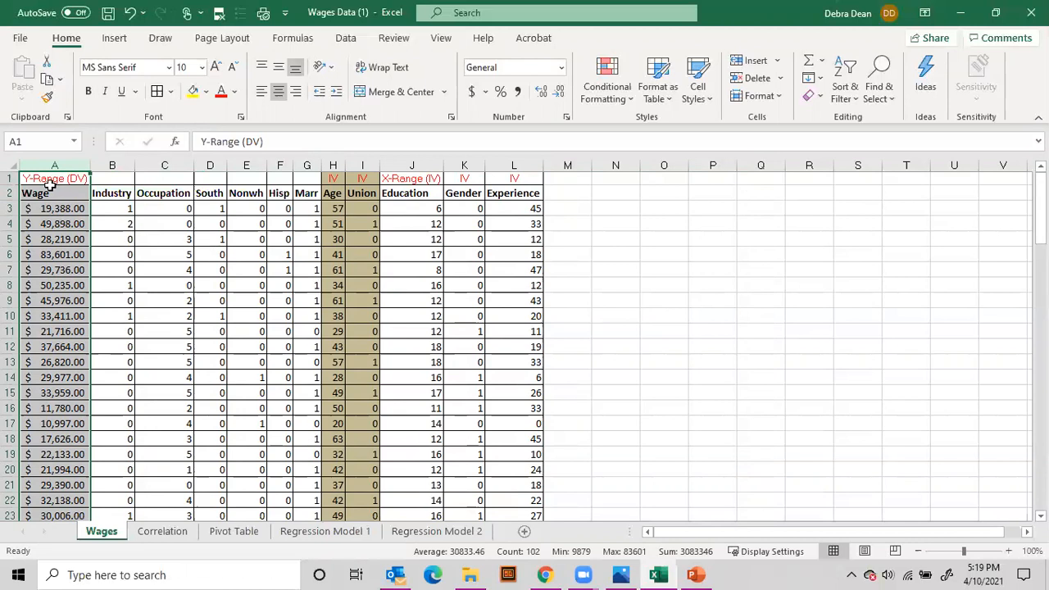
click(50, 191)
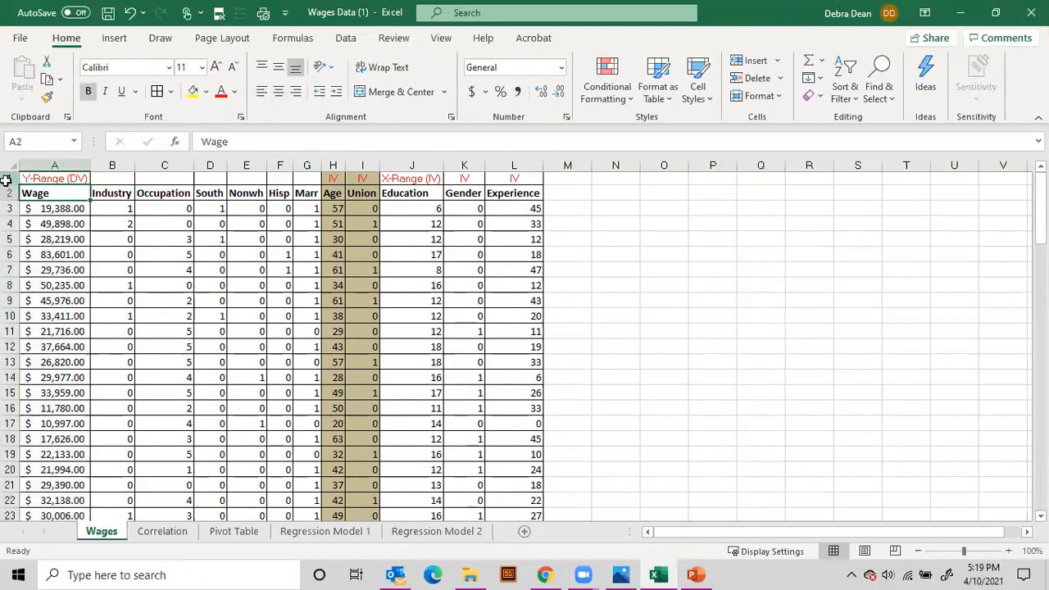
click(9, 179)
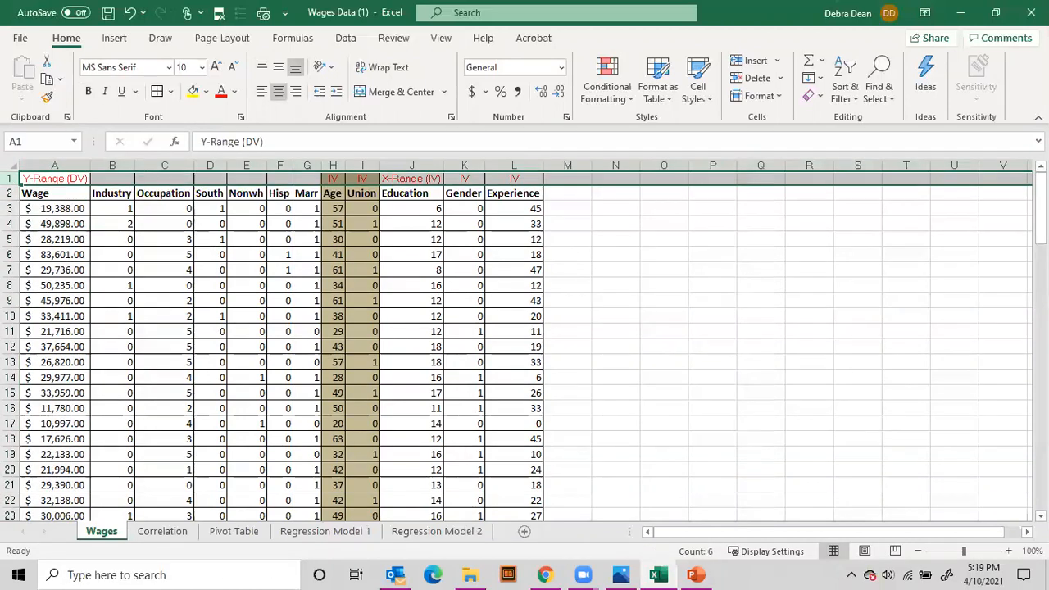
scroll(525, 344, down, 1)
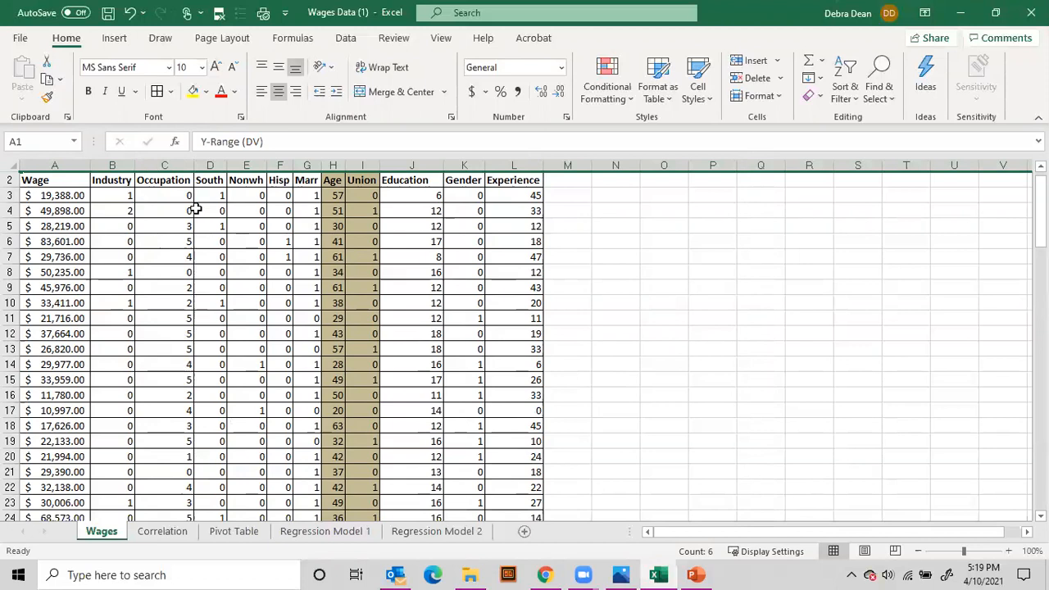
click(93, 212)
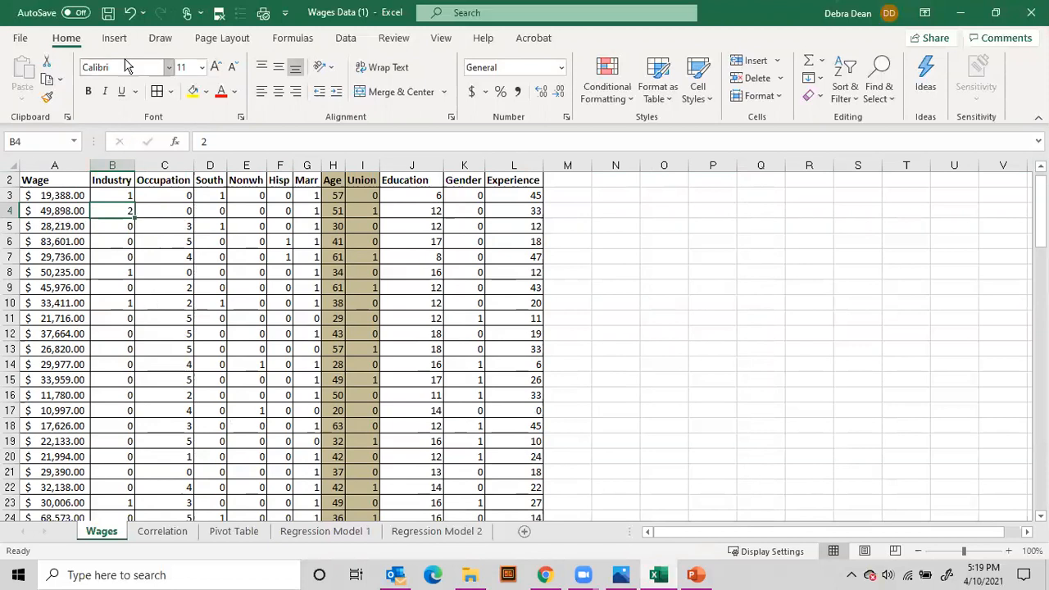
Run a Correlation analysis on A2:L102, grouped by columns with labels in the first row, output to a new worksheet
click(344, 40)
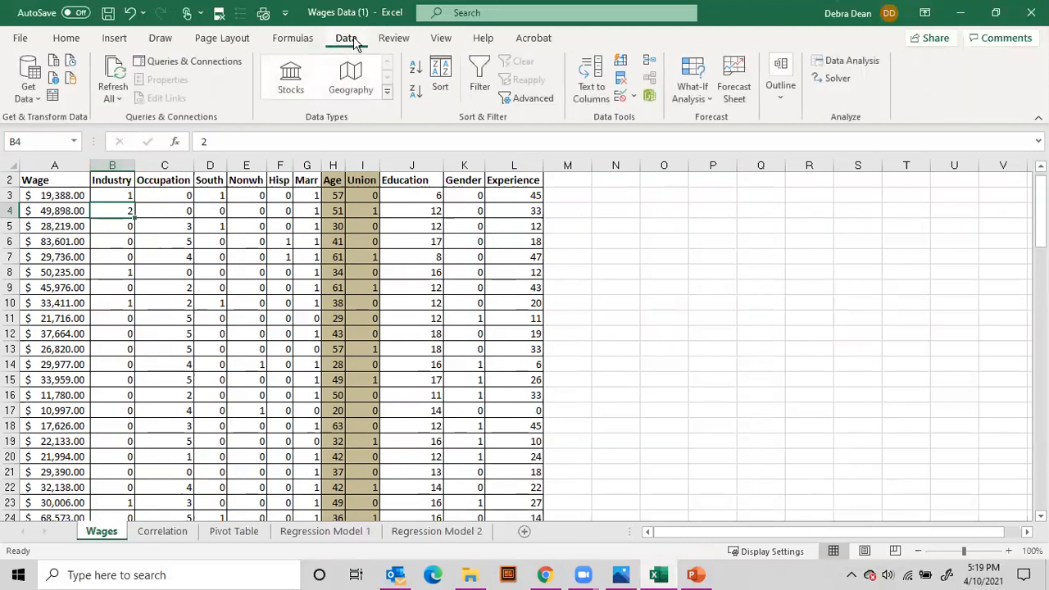
click(847, 66)
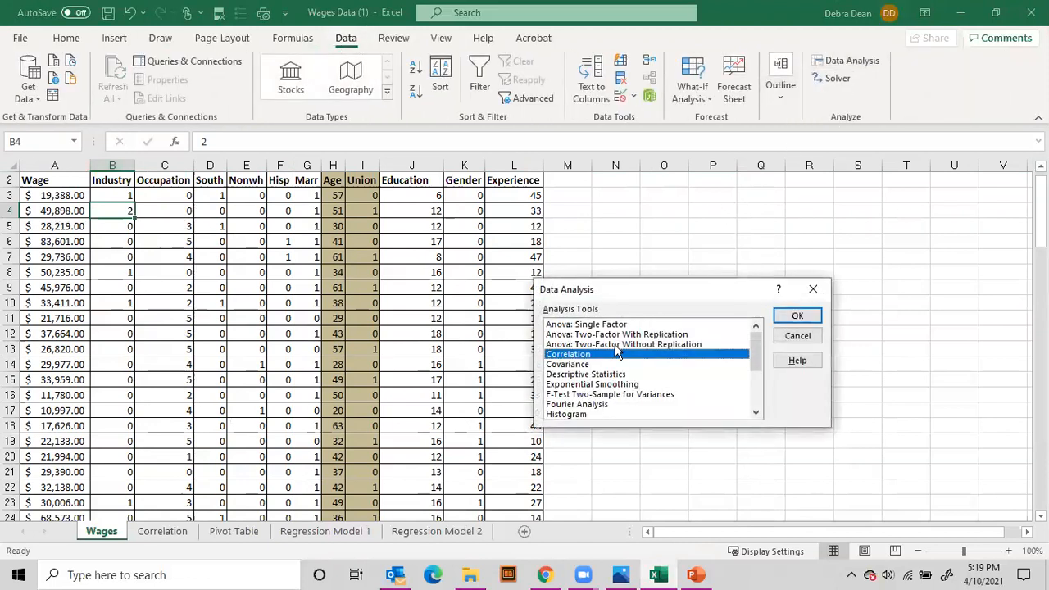
click(796, 316)
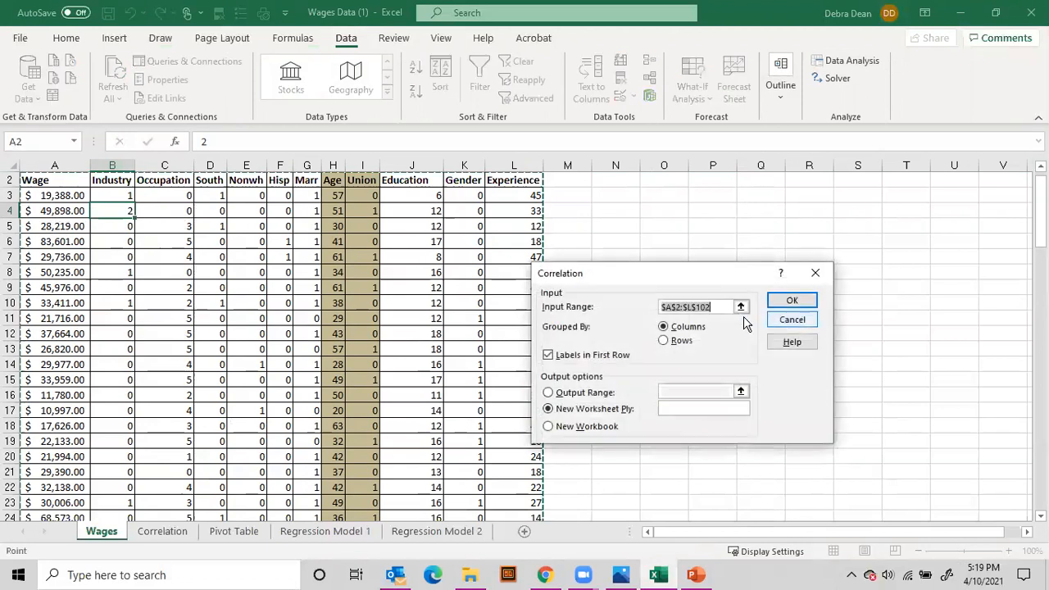
key(Delete)
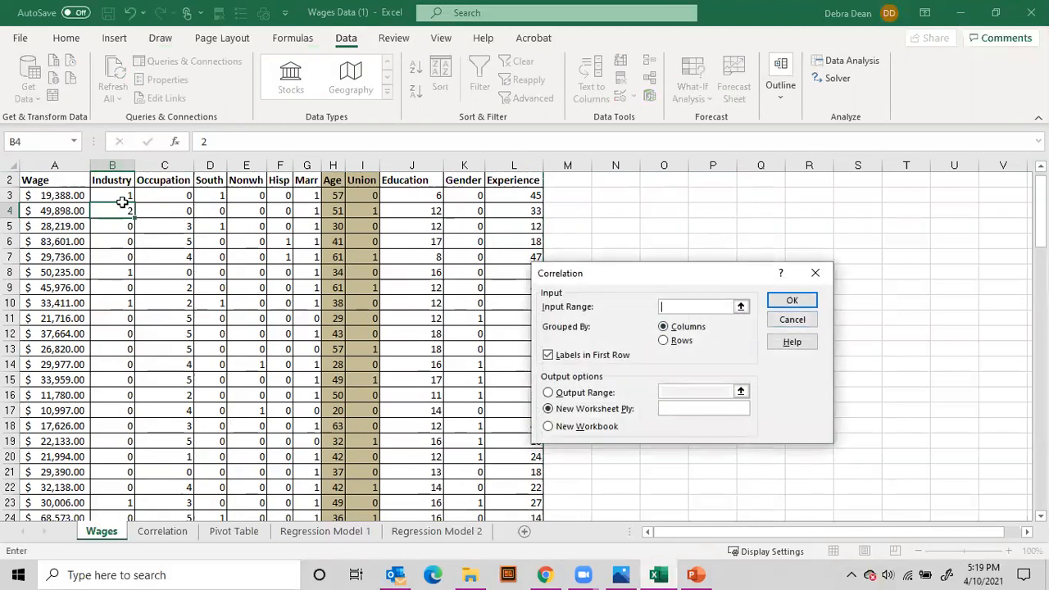
drag(45, 181, 457, 410)
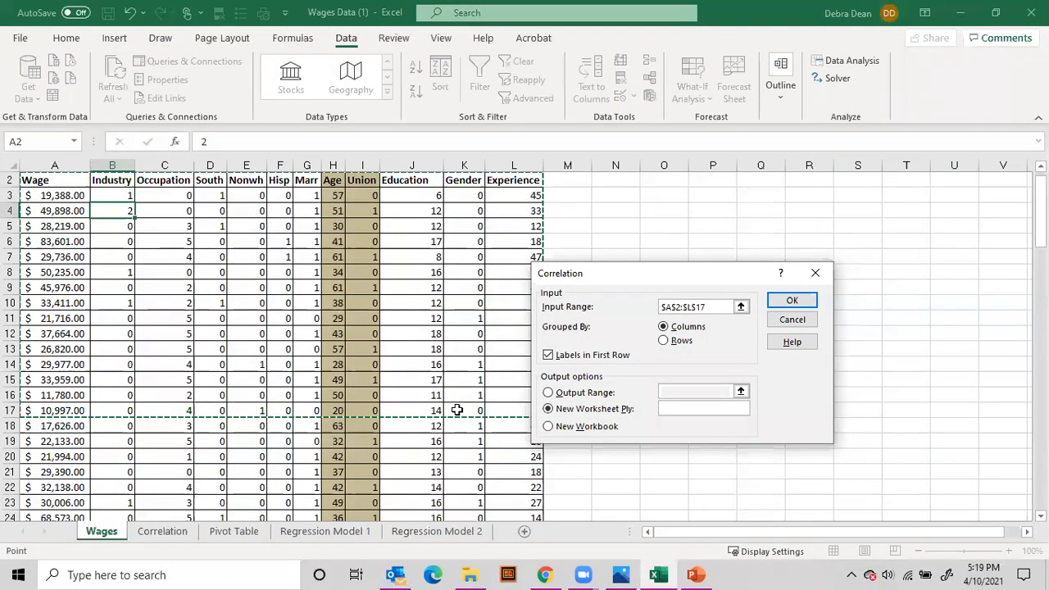
key(ctrl+shift+Down)
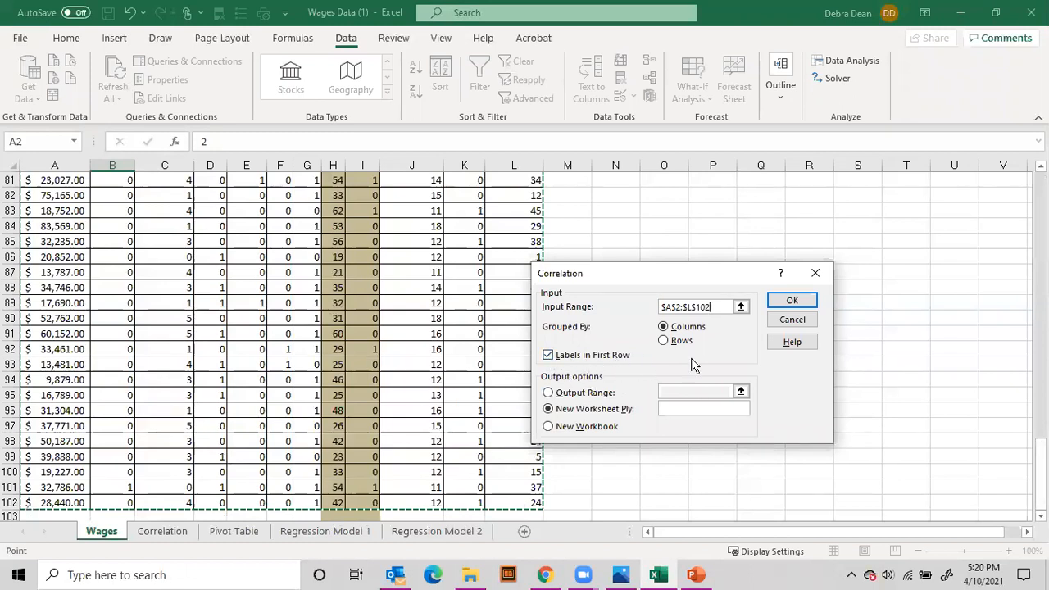
click(792, 302)
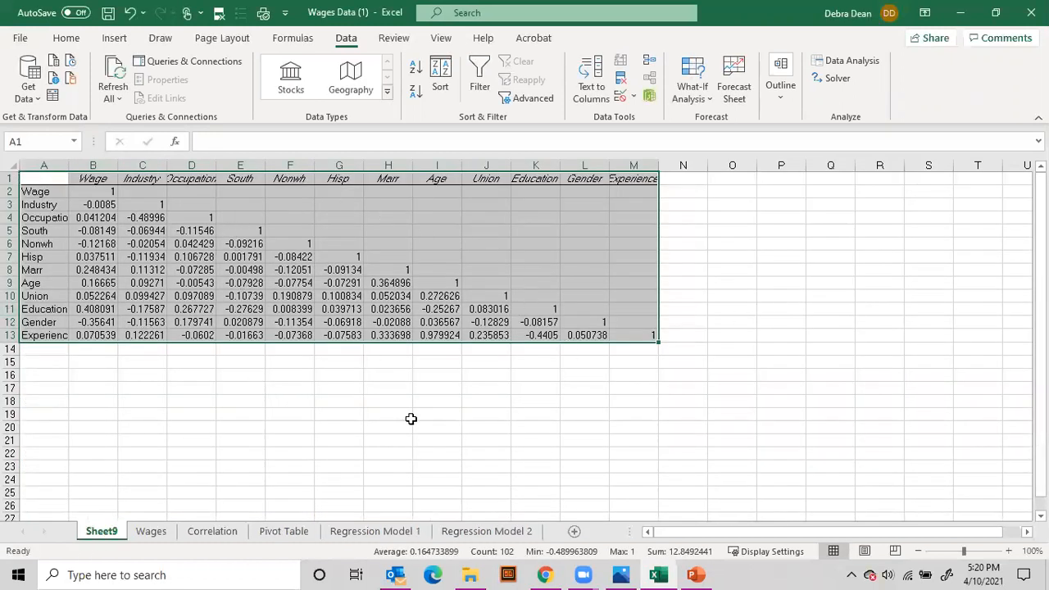
Autofit columns A to M of the new correlation matrix and show the Wage coefficients in B3:B13 with two decimal places
drag(633, 164, 11, 166)
double_click(118, 165)
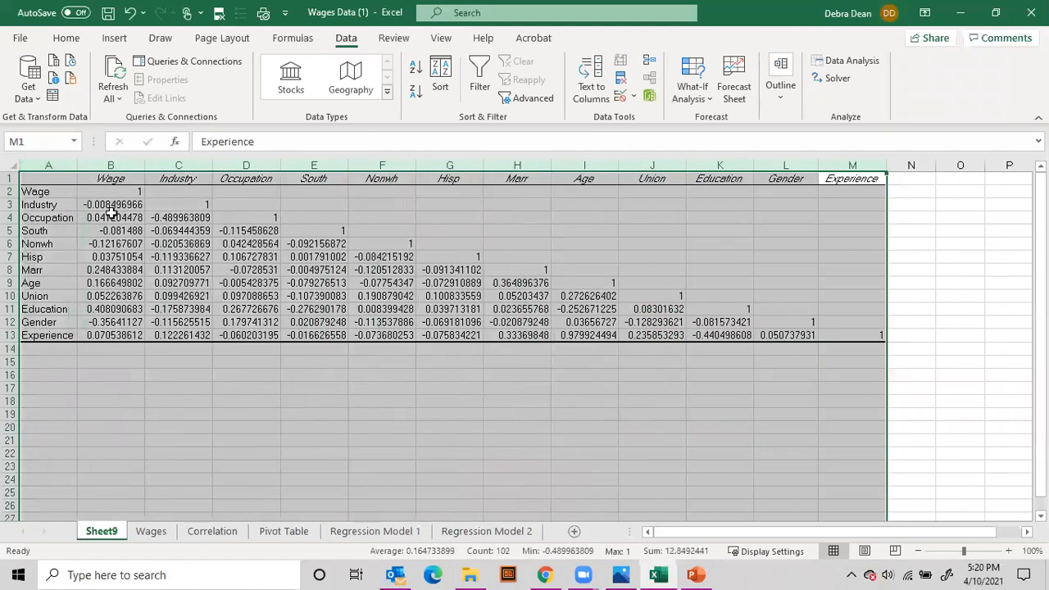
drag(110, 194, 852, 338)
click(66, 37)
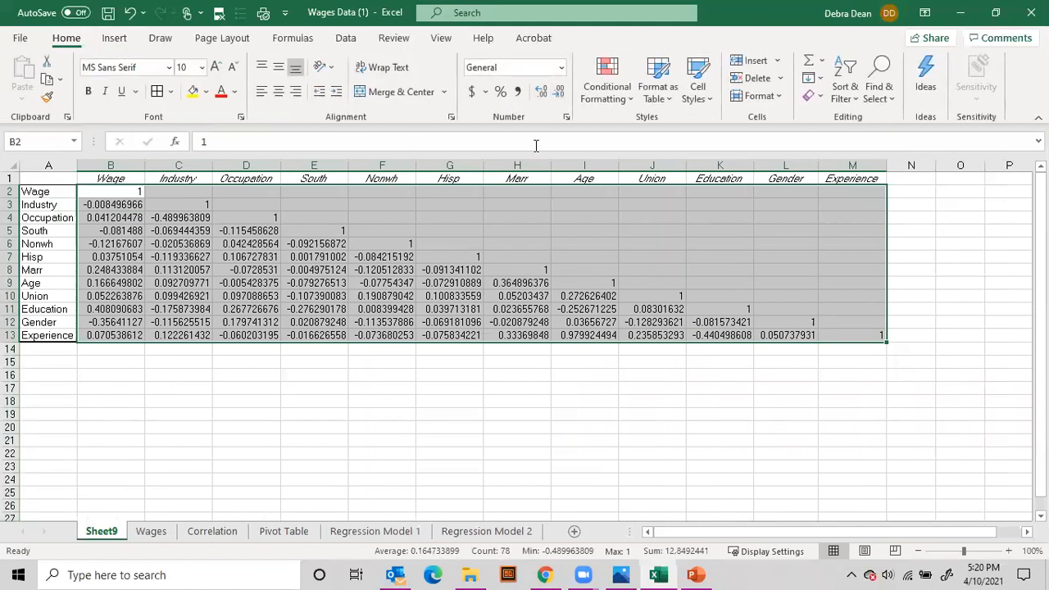
click(526, 294)
drag(115, 205, 125, 336)
click(558, 93)
click(559, 92)
click(558, 93)
click(559, 93)
click(558, 93)
click(558, 92)
click(558, 93)
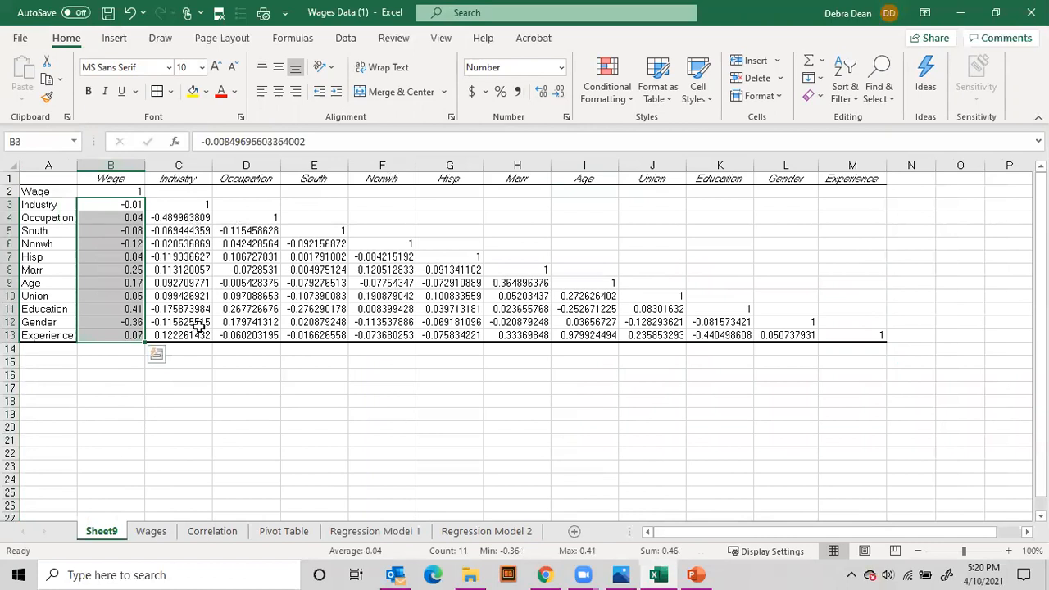
Open the Correlation sheet and review the low, moderate and high strength ranges against the Wage column
click(215, 533)
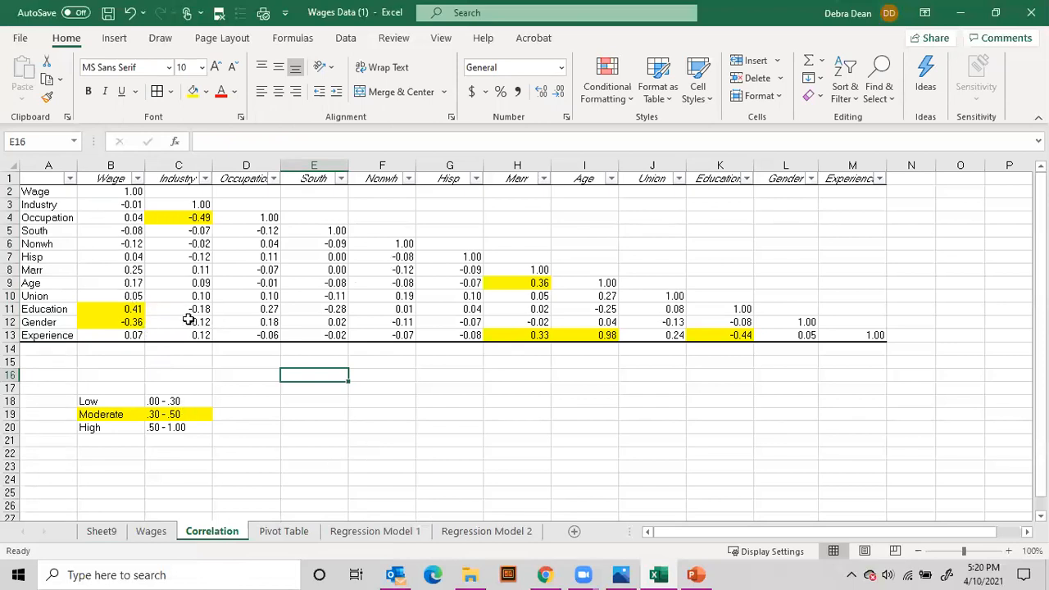
drag(82, 403, 175, 429)
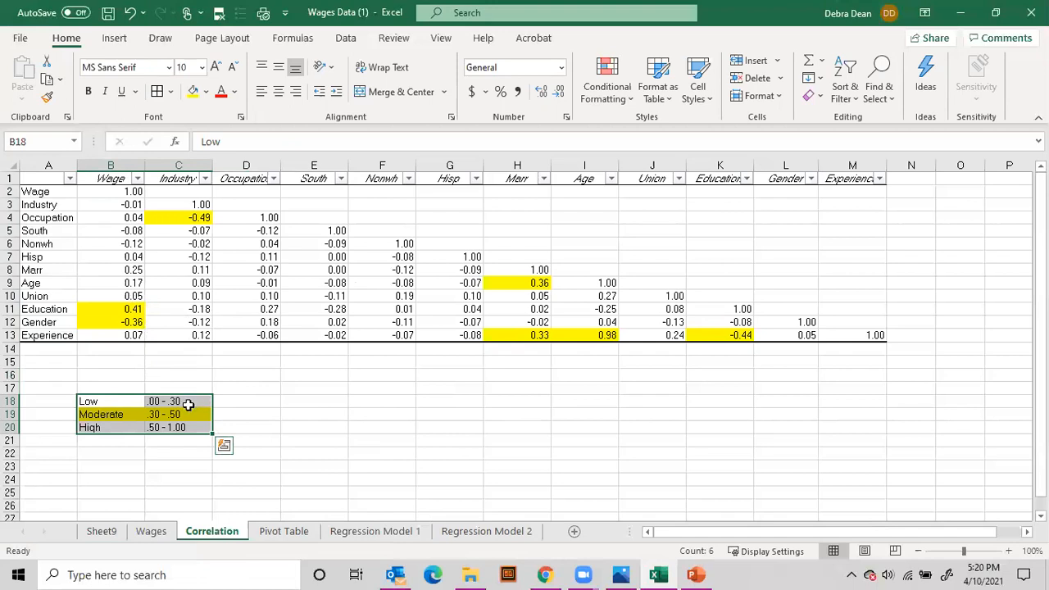
click(236, 400)
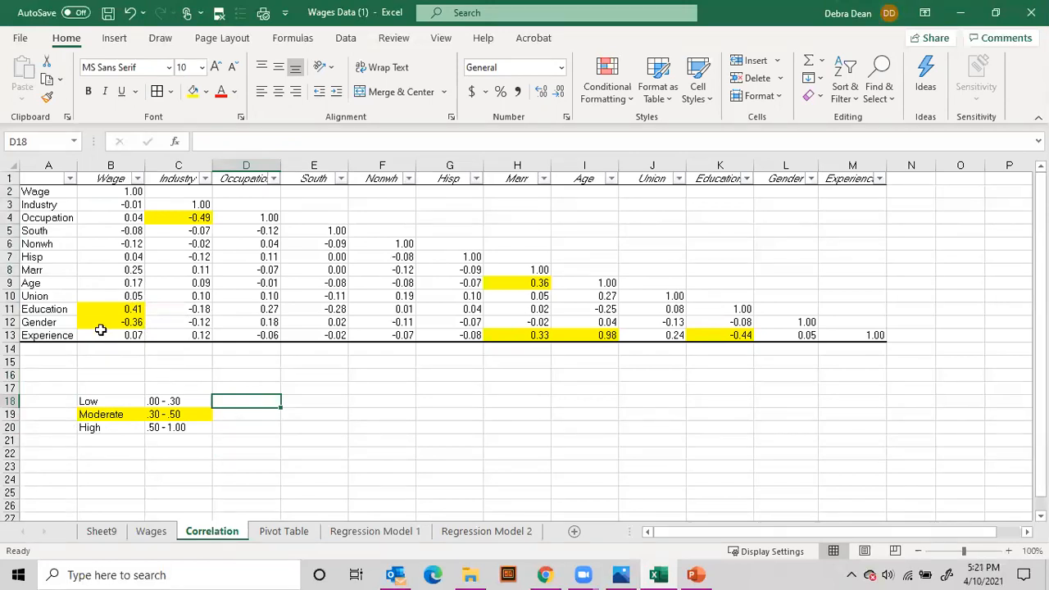
click(116, 182)
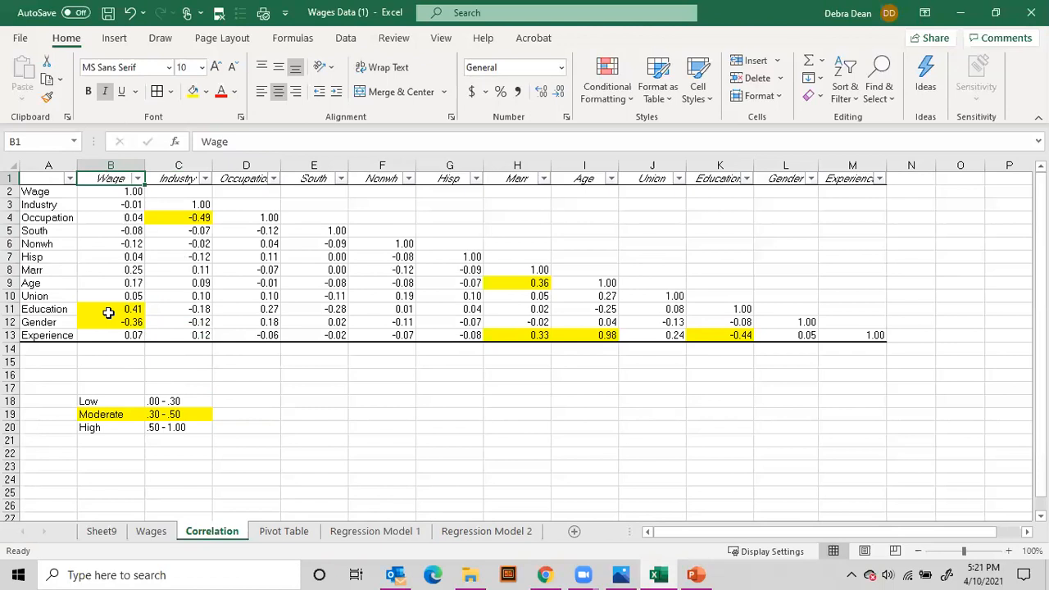
Rename the Gender row label in A12 of the correlation matrix to Female
click(36, 324)
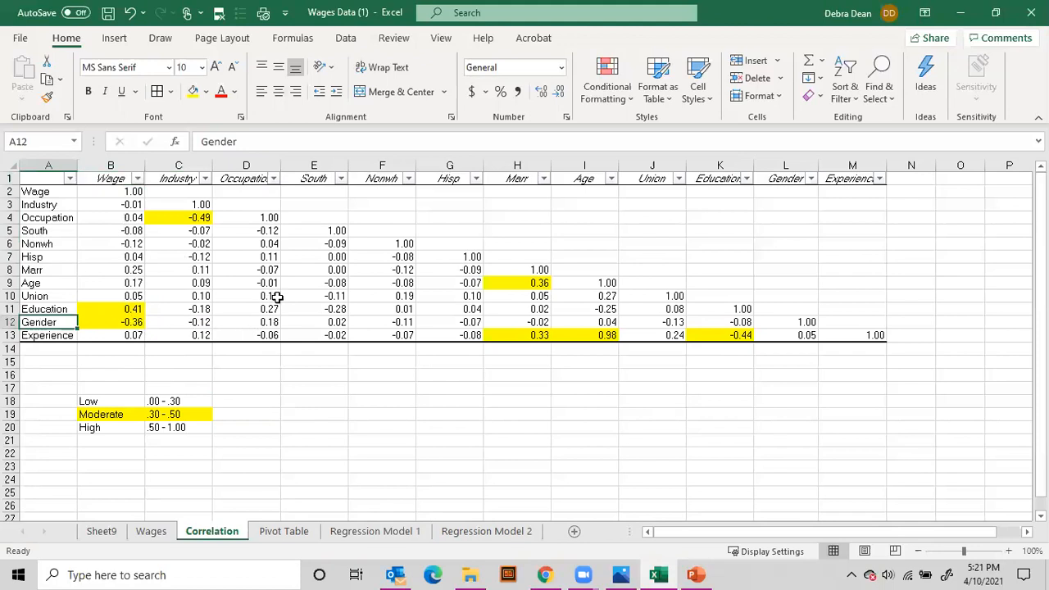
text(Female)
key(Tab)
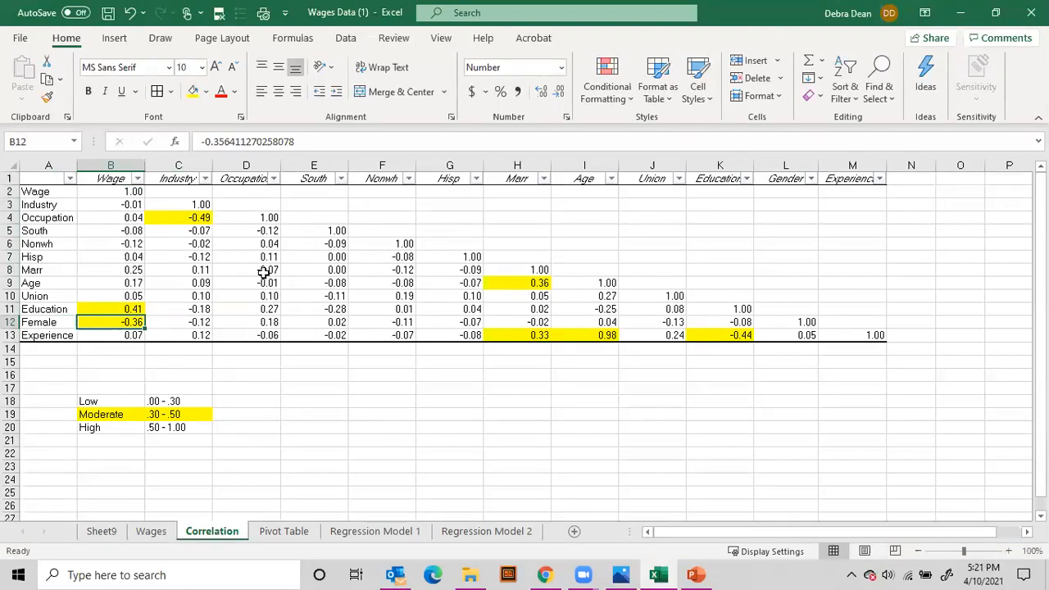
Examine the highlighted coefficients for Wage, Industry, Marr, Age and Education, checking which variable pairs they relate
drag(91, 308, 46, 322)
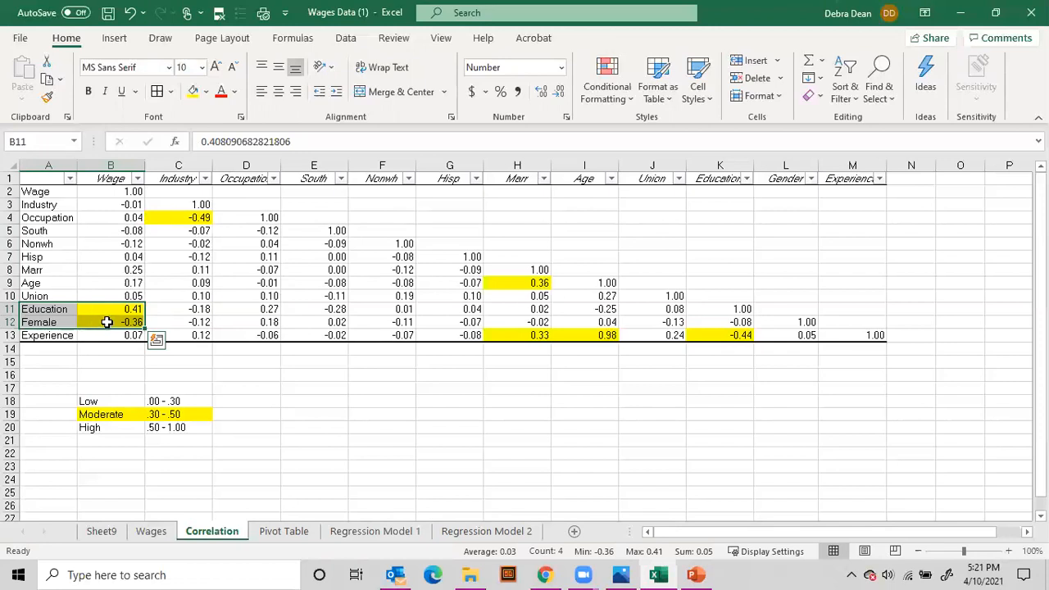
click(177, 217)
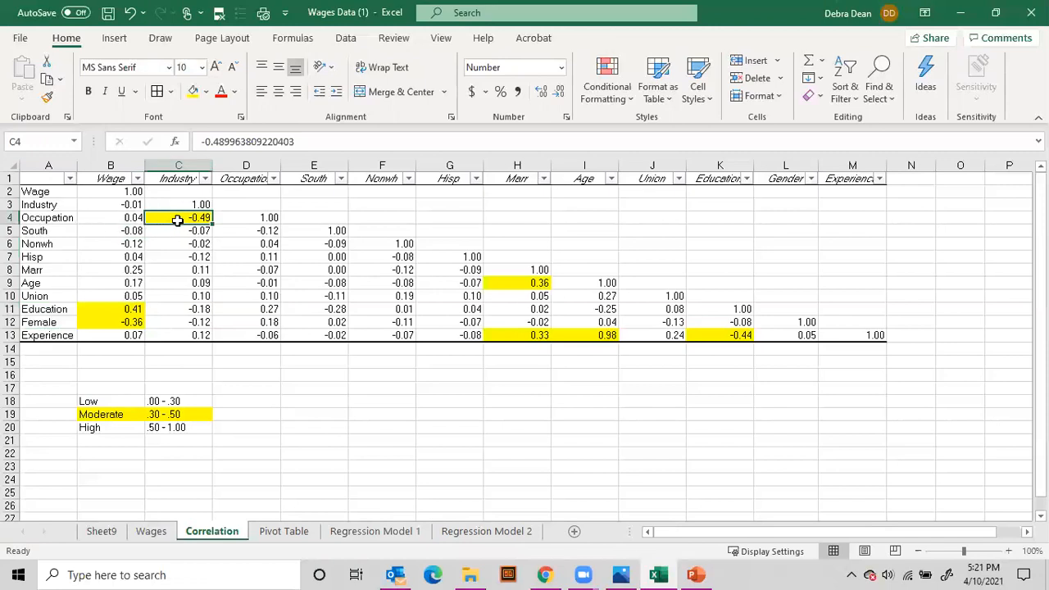
click(59, 218)
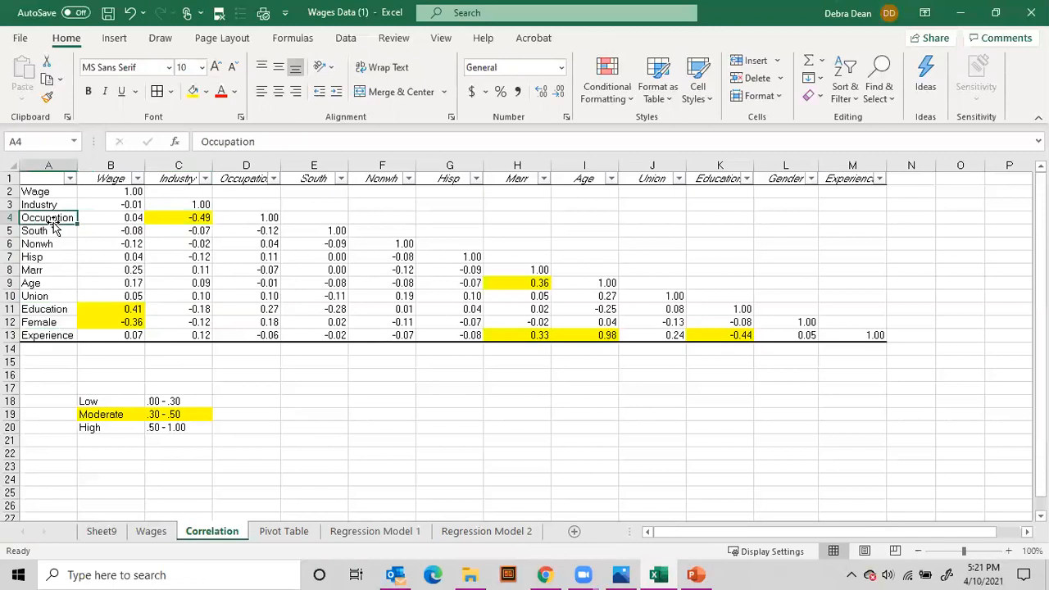
click(176, 218)
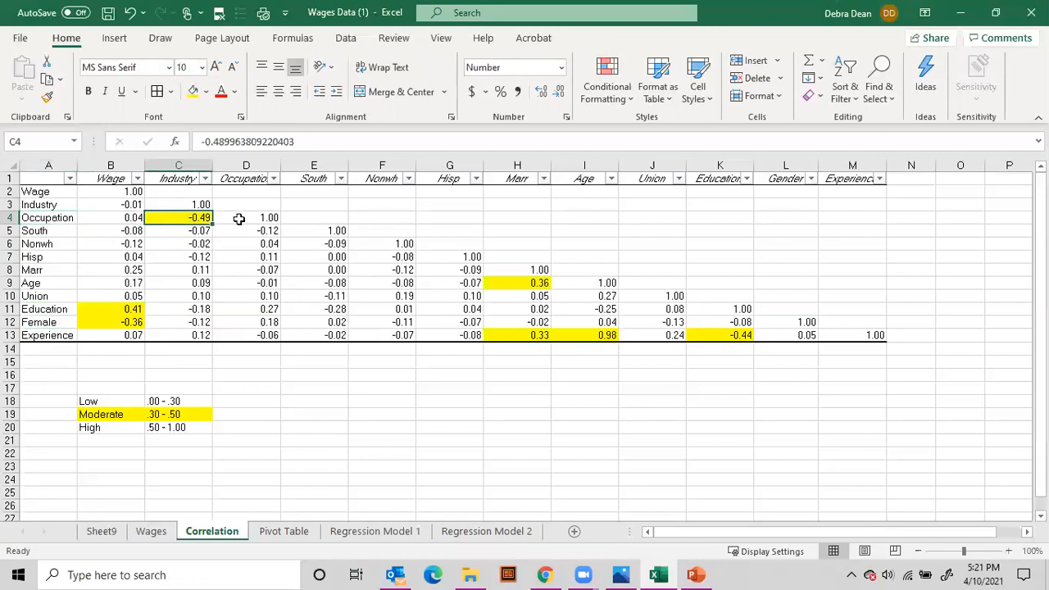
drag(246, 166, 467, 169)
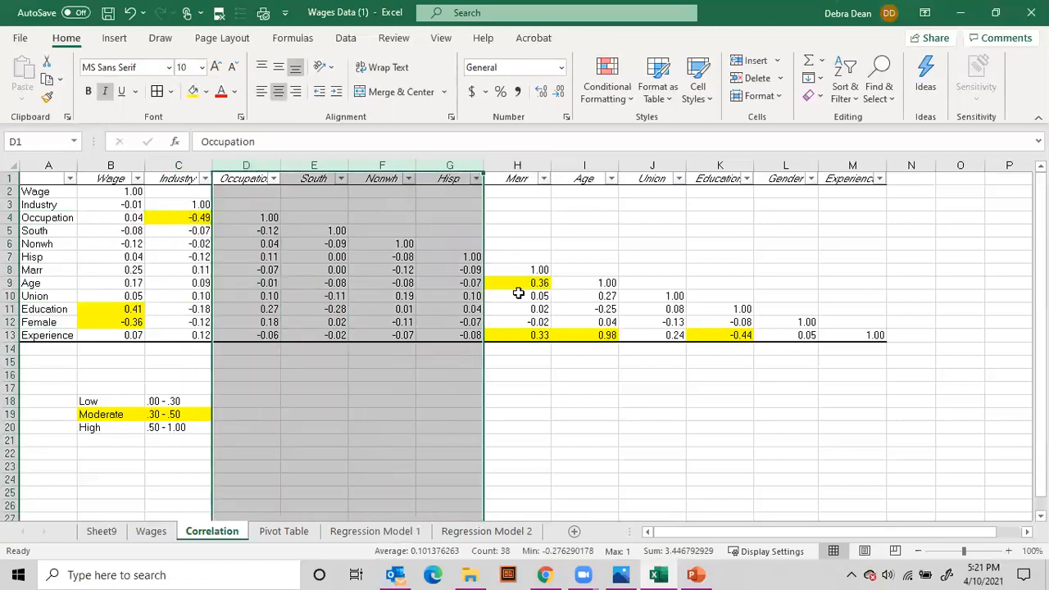
click(513, 283)
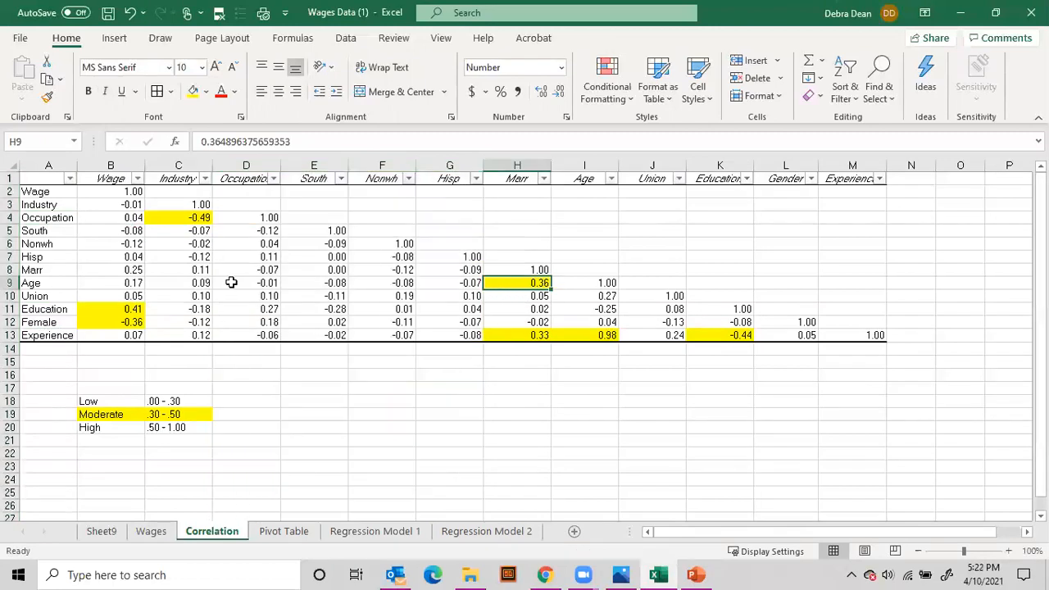
click(10, 283)
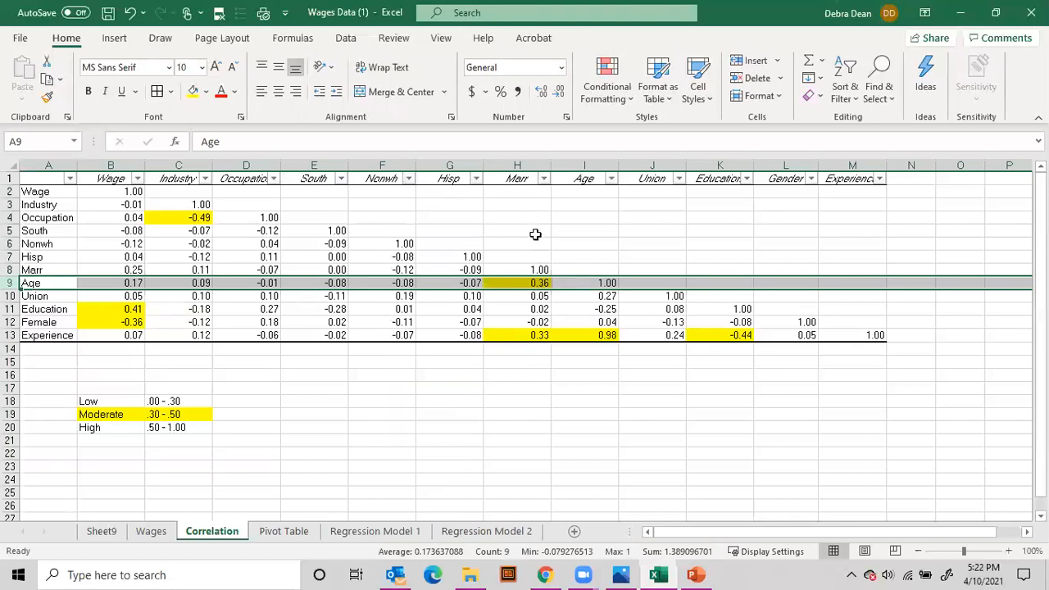
click(525, 285)
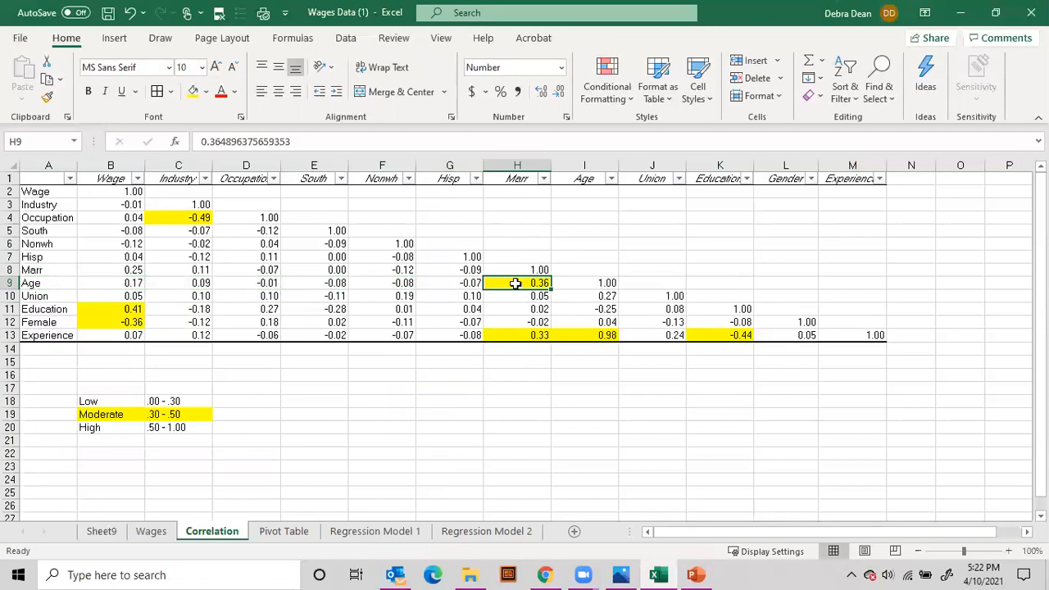
click(517, 336)
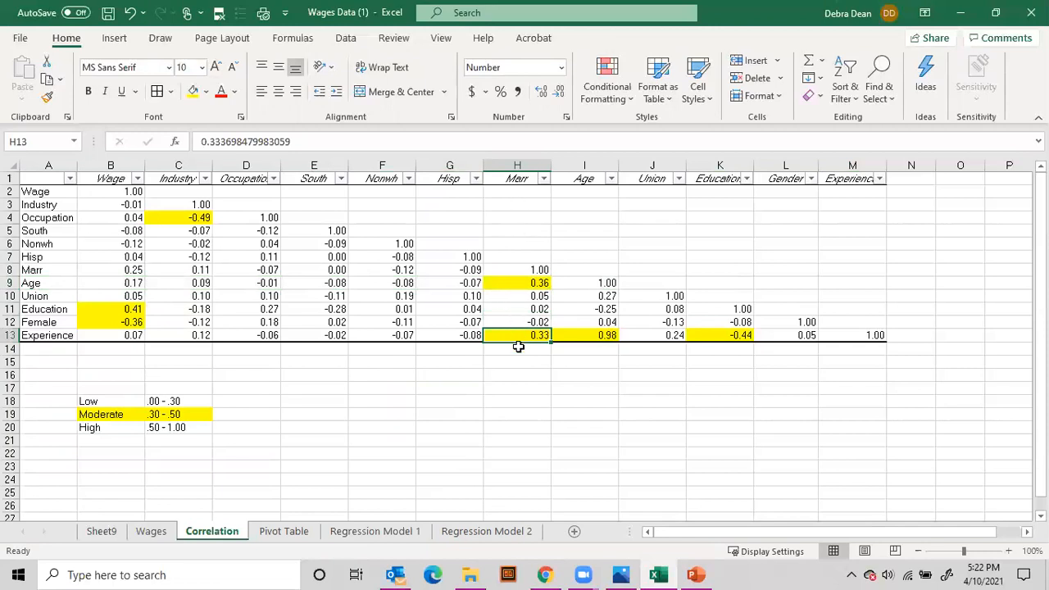
click(586, 337)
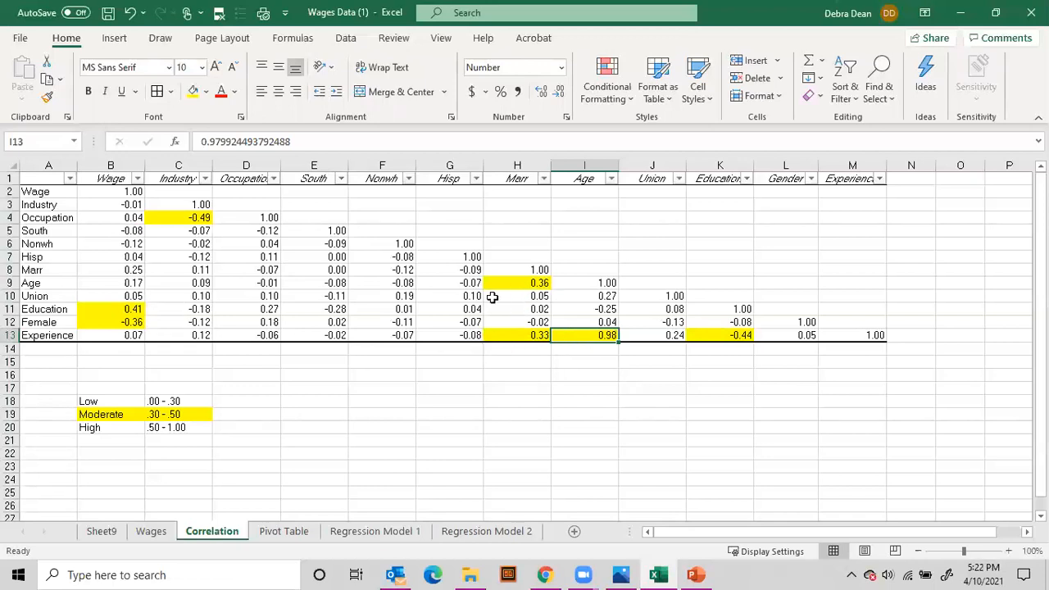
click(723, 337)
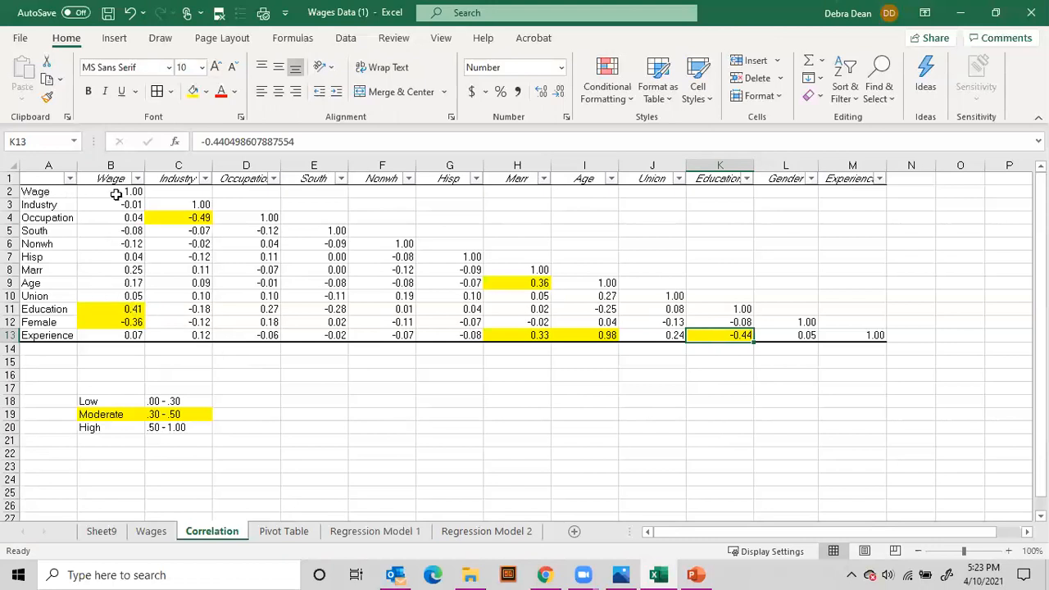
Check the Wage column of the correlation matrix against the Education and Female rows
click(110, 164)
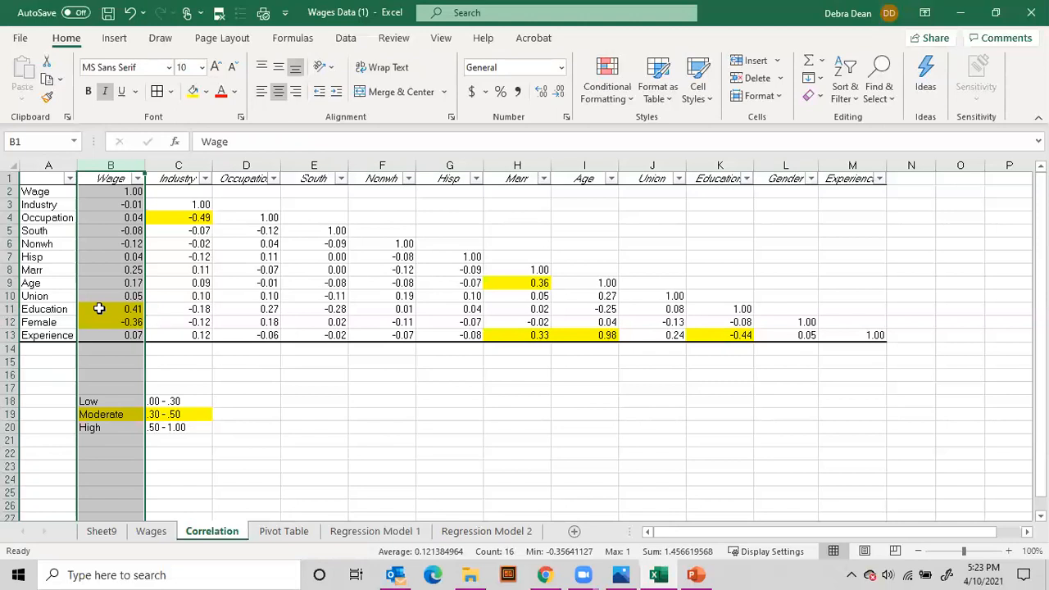
click(46, 311)
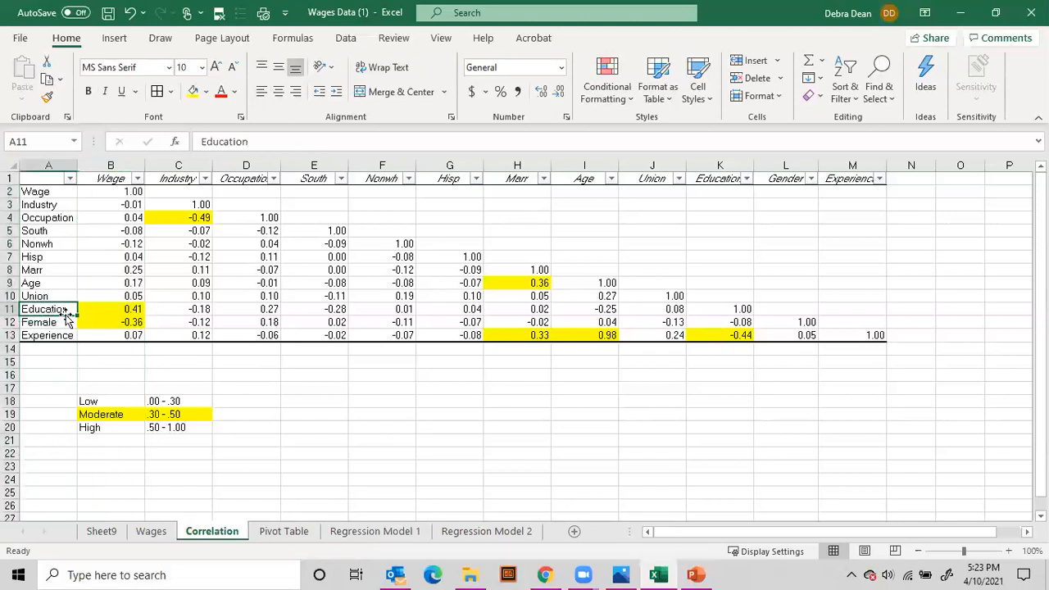
click(111, 322)
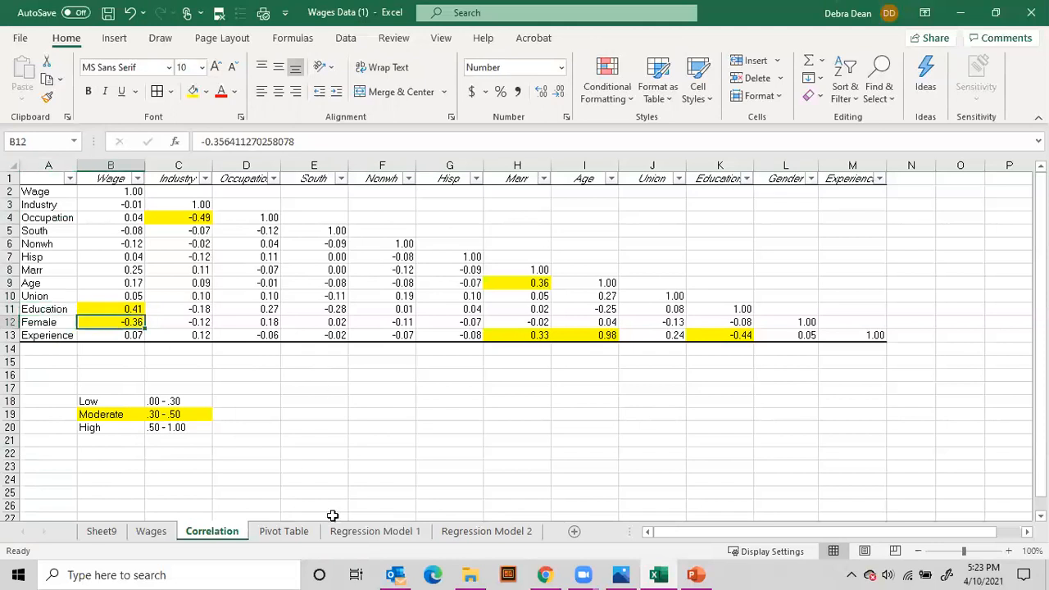
Review the Union, Gender and Experience variables on the Wages sheet, then look over the Correlation and Pivot Table sheets
click(156, 533)
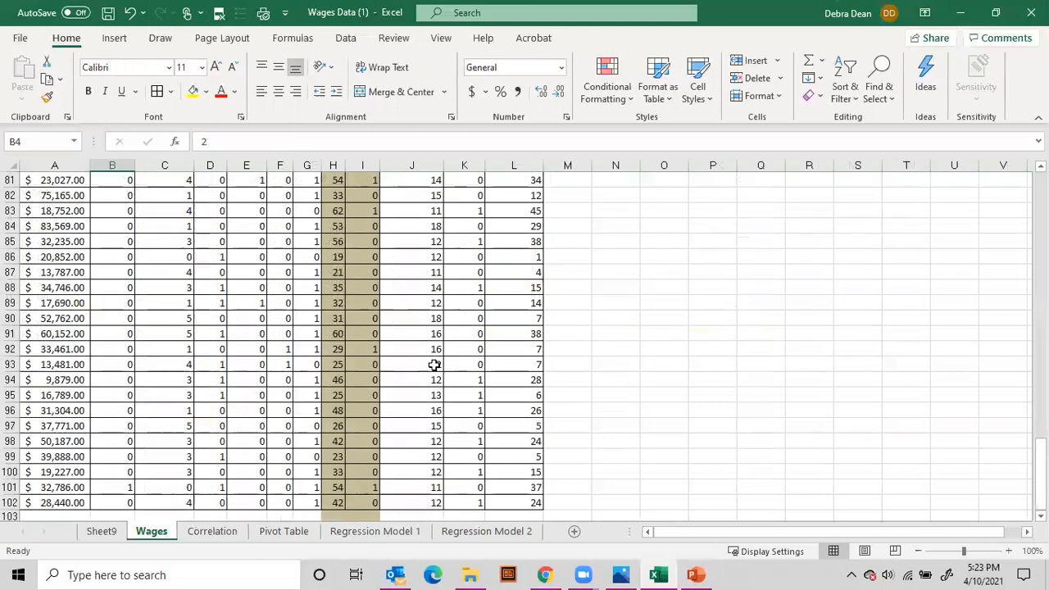
scroll(422, 369, up, 20)
scroll(409, 371, up, 1)
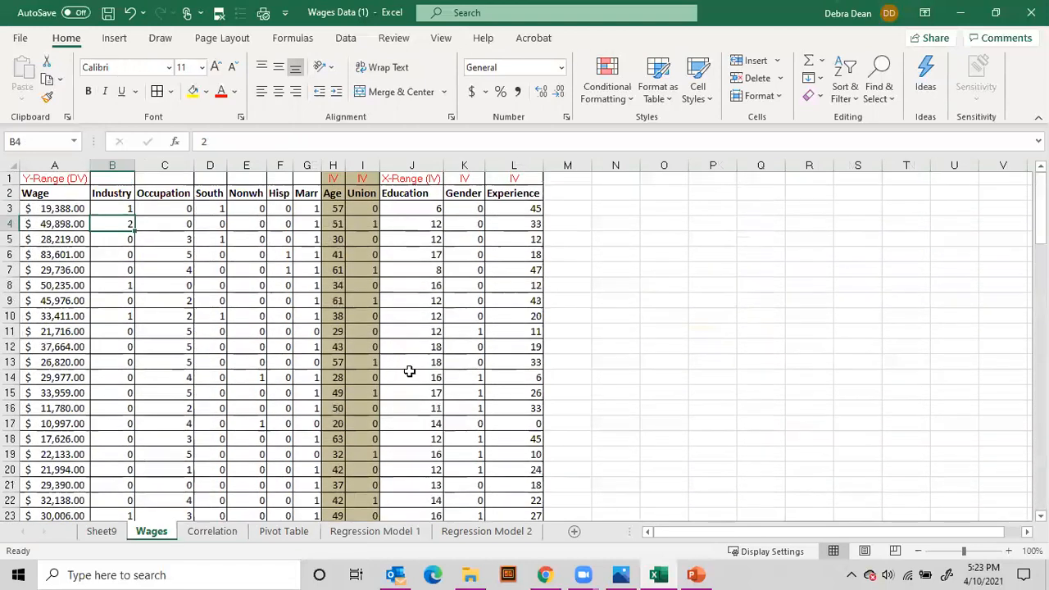
click(356, 193)
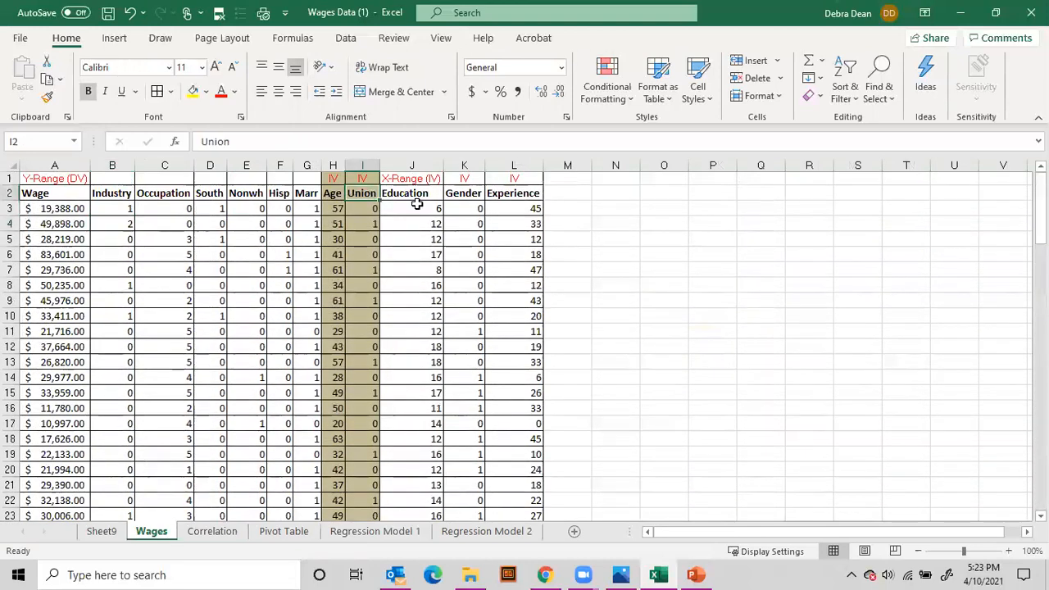
click(473, 195)
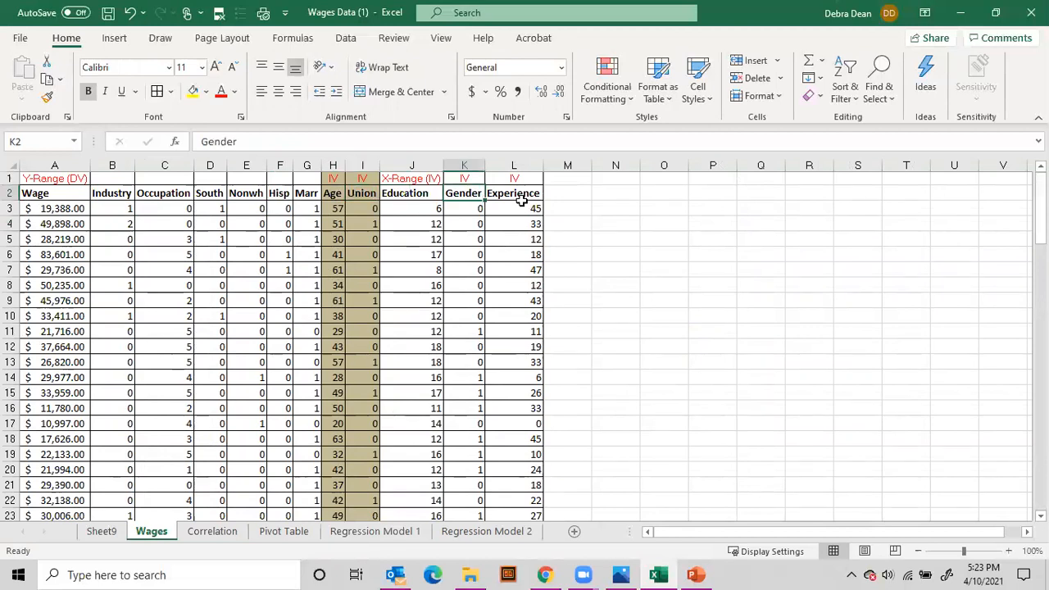
click(526, 200)
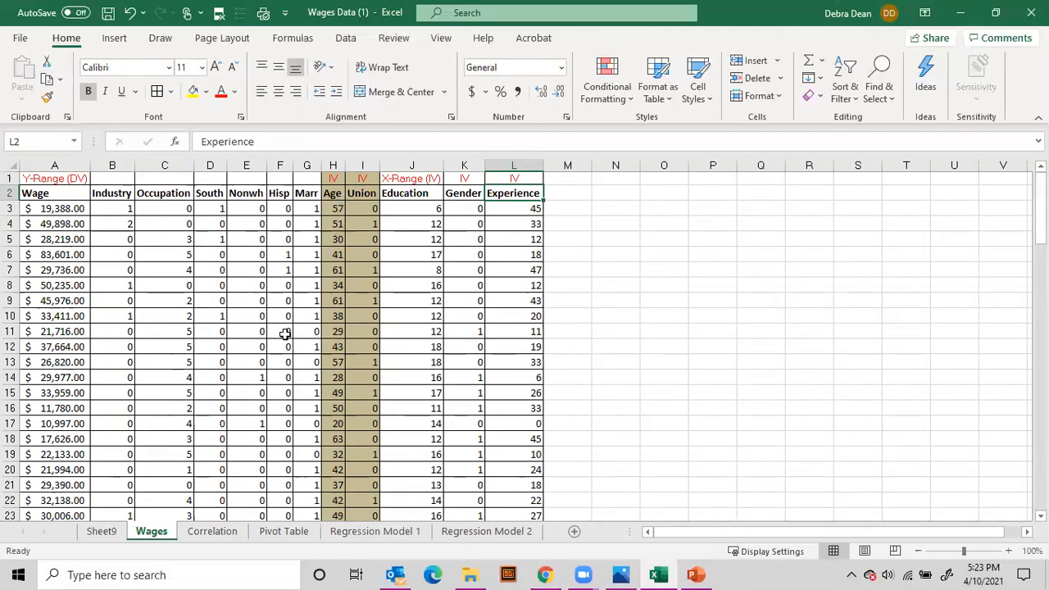
click(207, 534)
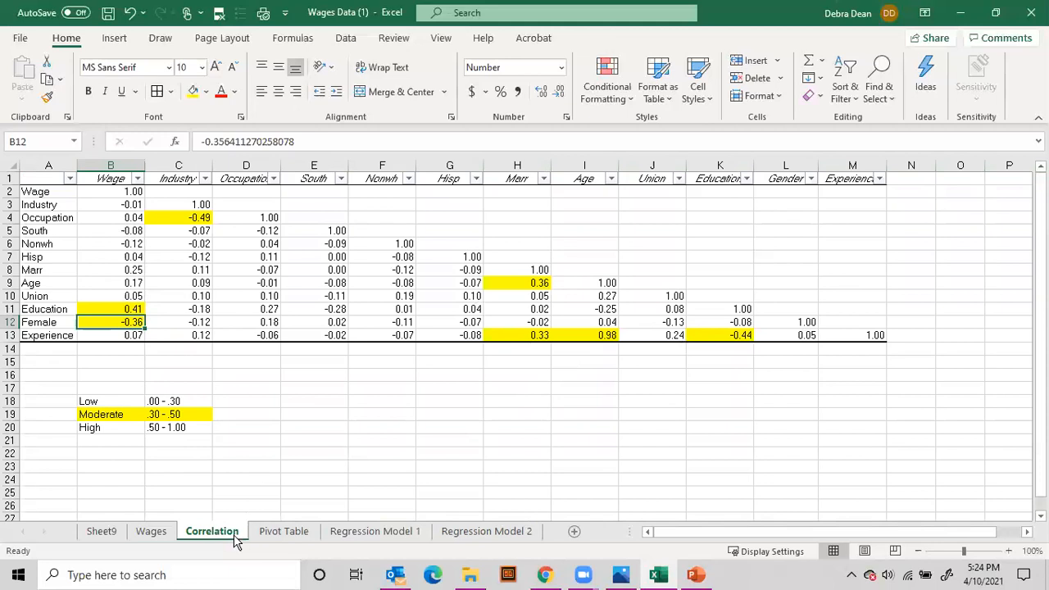
click(297, 535)
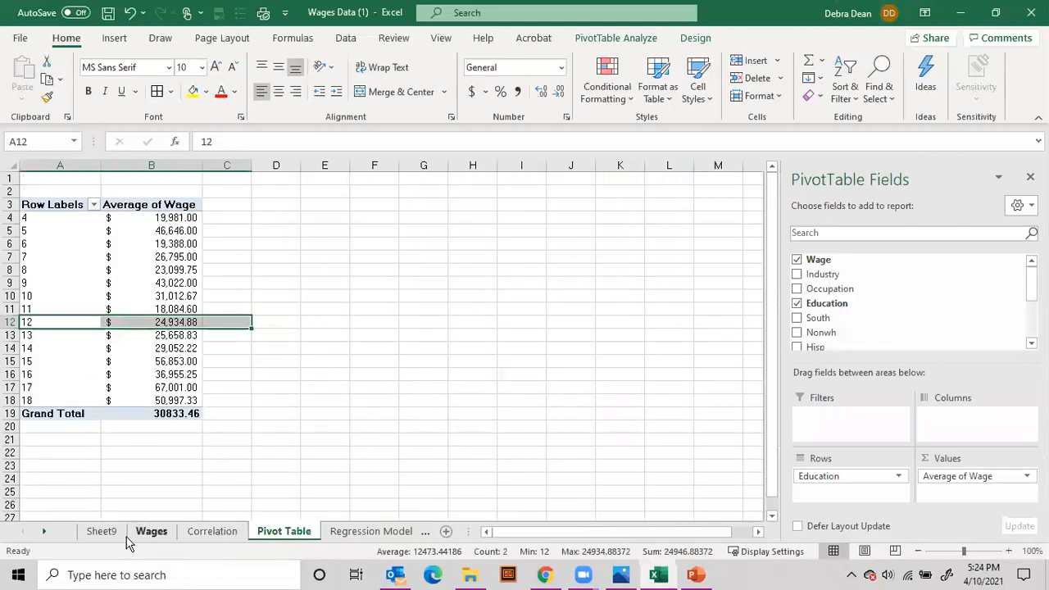
Insert a PivotTable on a new worksheet from the Wages data range A2:L102
click(151, 532)
click(237, 287)
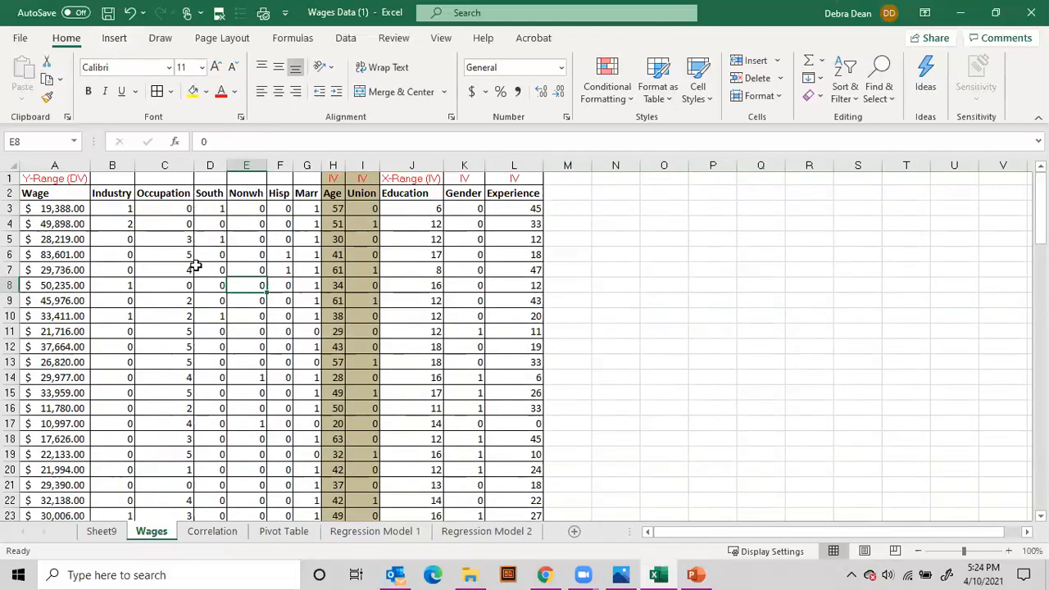
click(114, 38)
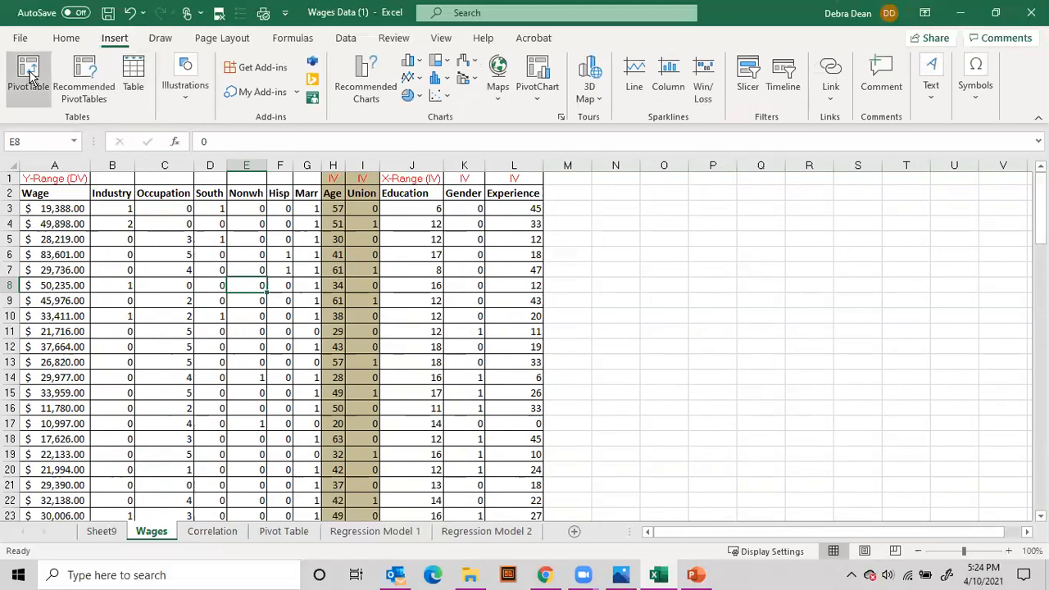
click(24, 72)
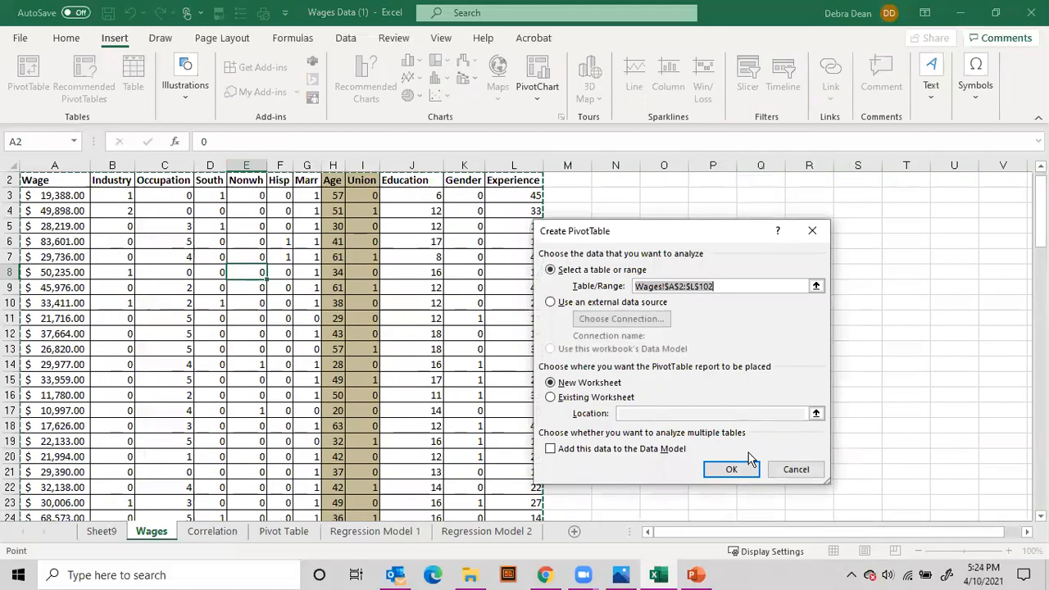
click(733, 471)
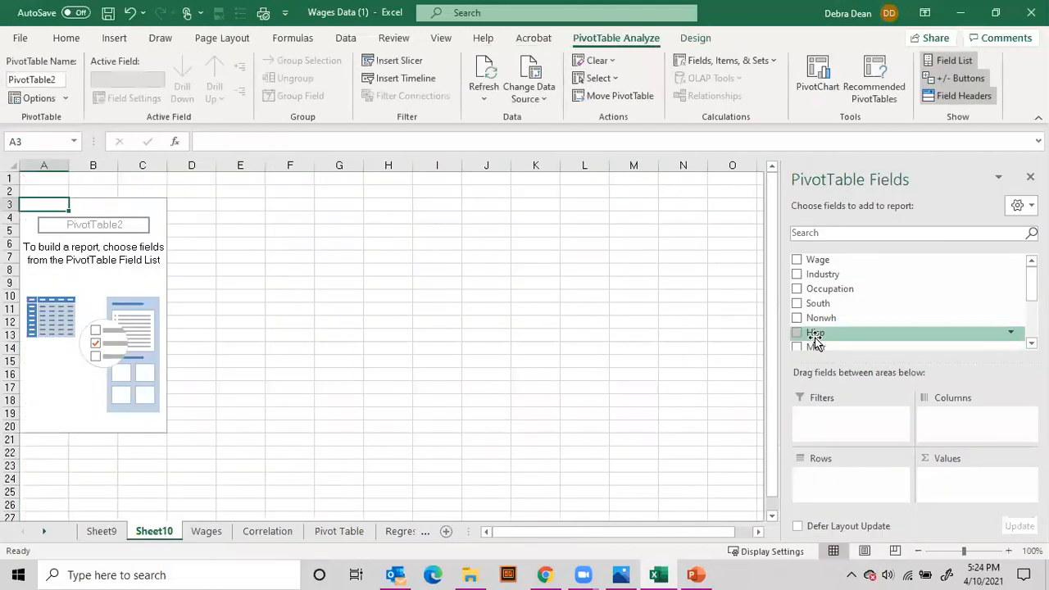
Add the Wage, Experience and Gender fields to the new PivotTable
click(798, 261)
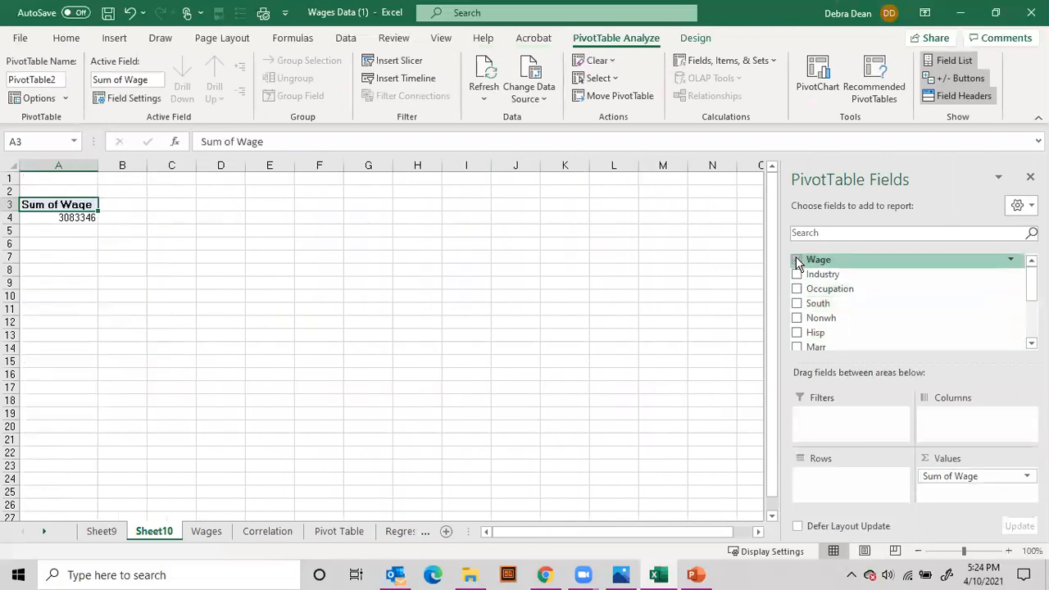
scroll(832, 309, down, 3)
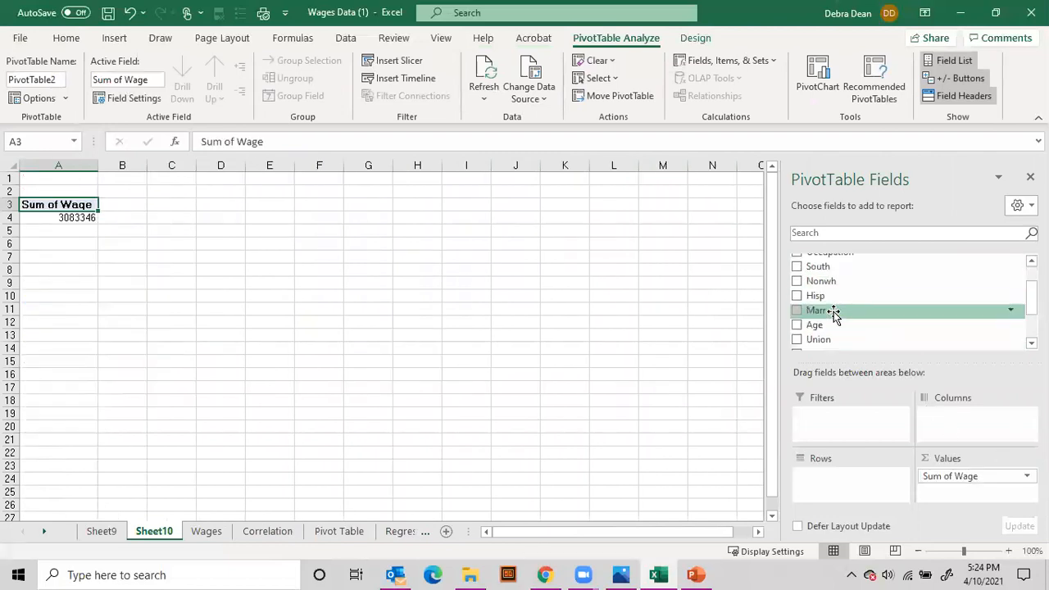
click(797, 322)
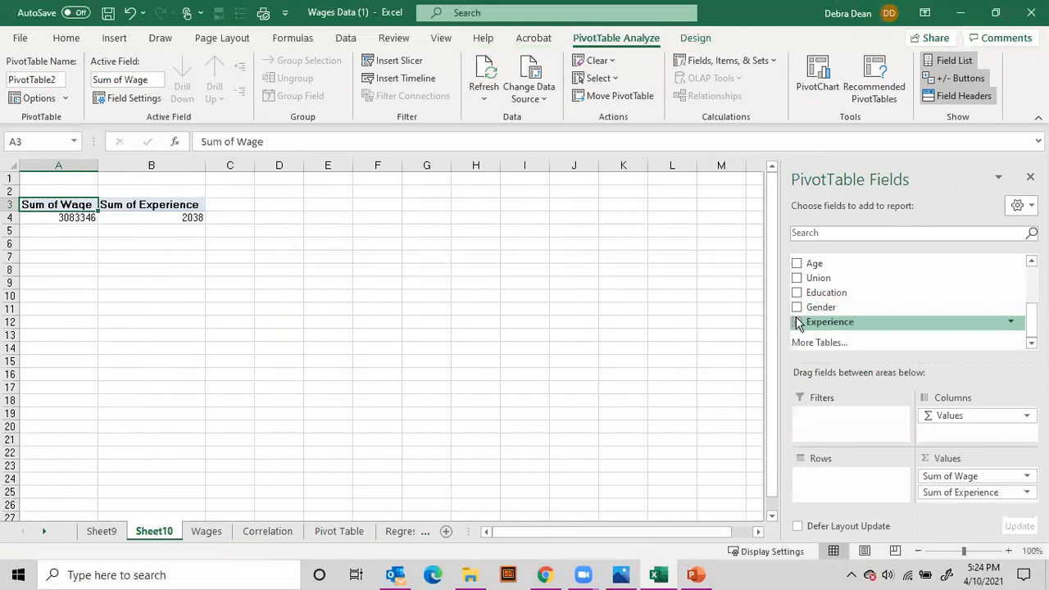
click(797, 307)
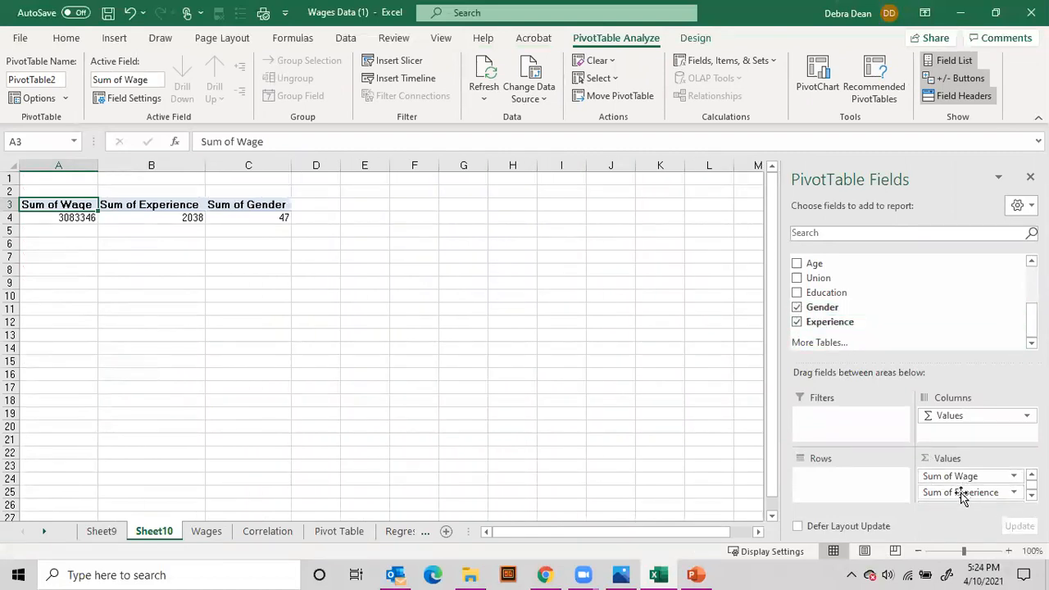
Rearrange the PivotTable with Wage as rows and Experience as the only value, removing Gender
drag(964, 498, 855, 484)
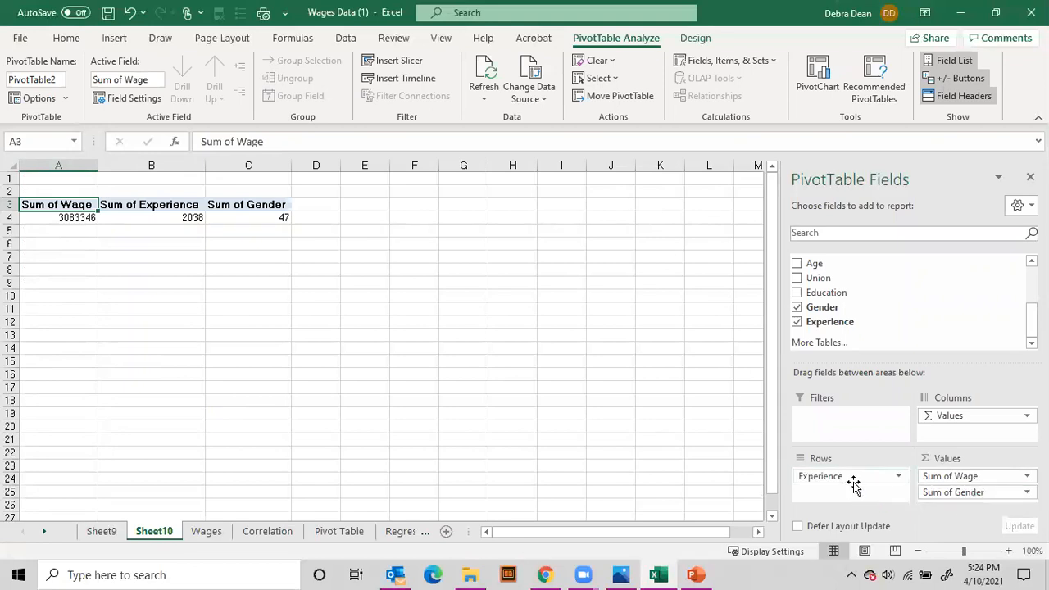
drag(935, 476, 963, 494)
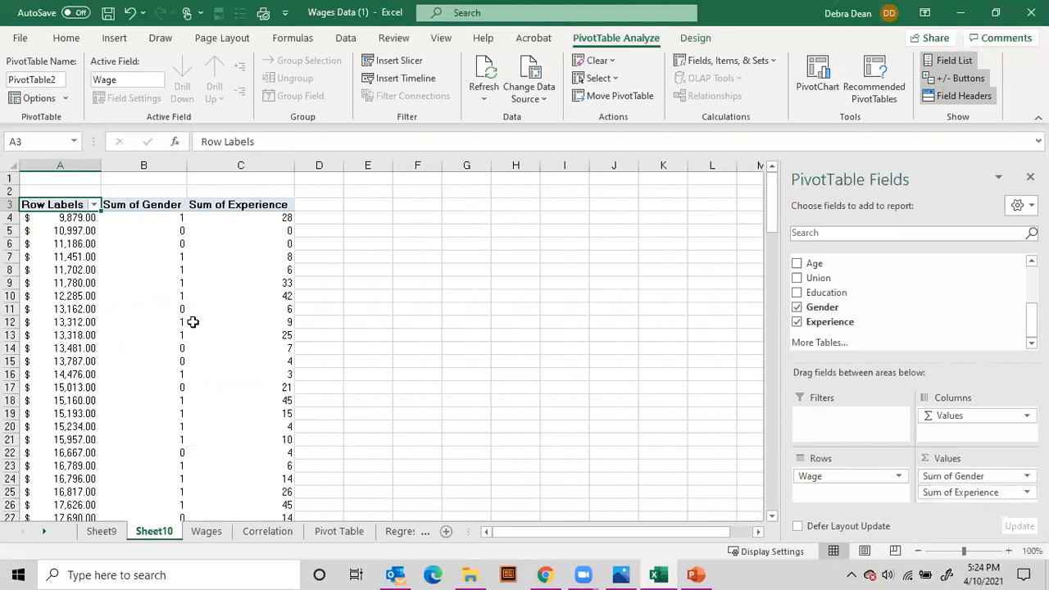
drag(967, 480, 612, 417)
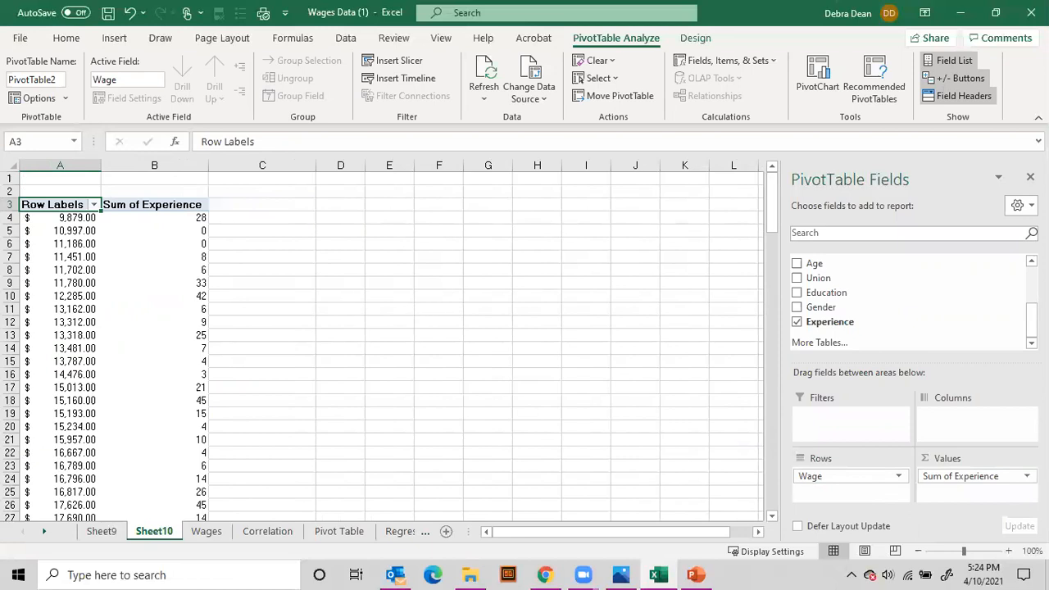
Summarize the PivotTable's Experience values by Average instead of Sum
click(1027, 476)
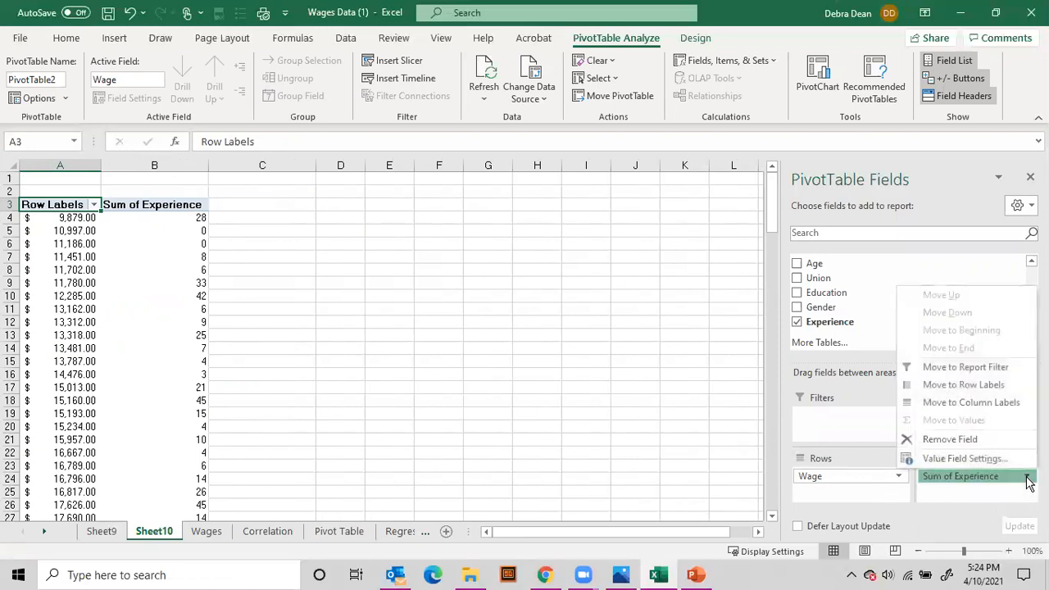
click(1005, 460)
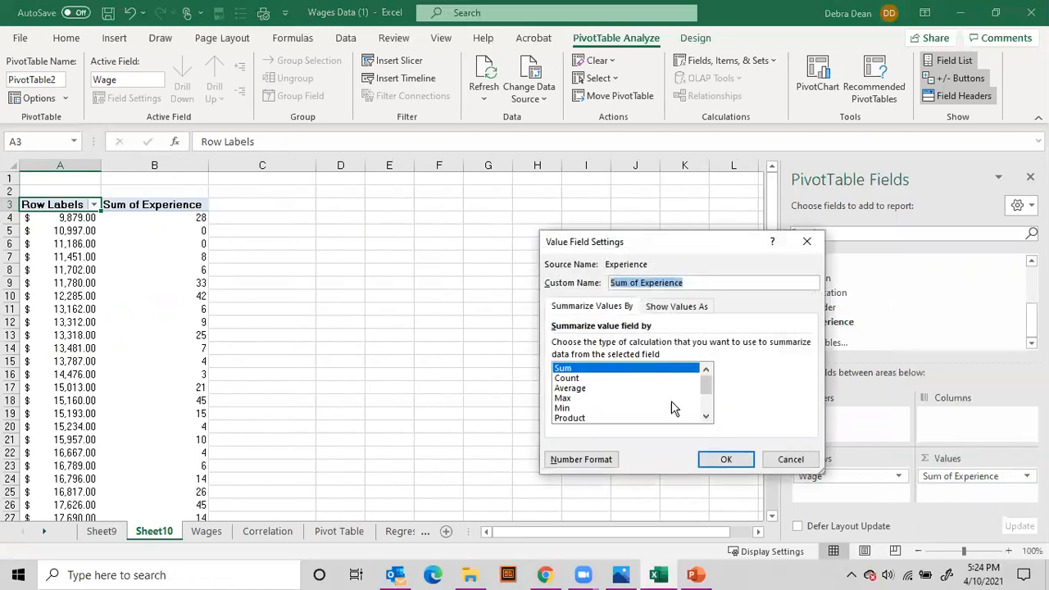
click(581, 389)
click(703, 453)
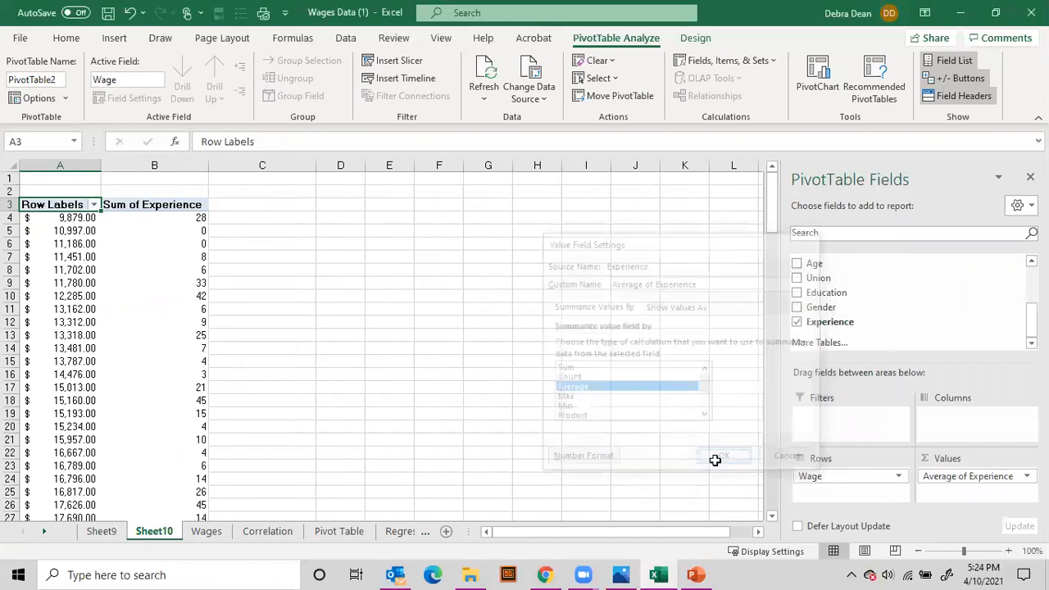
click(180, 219)
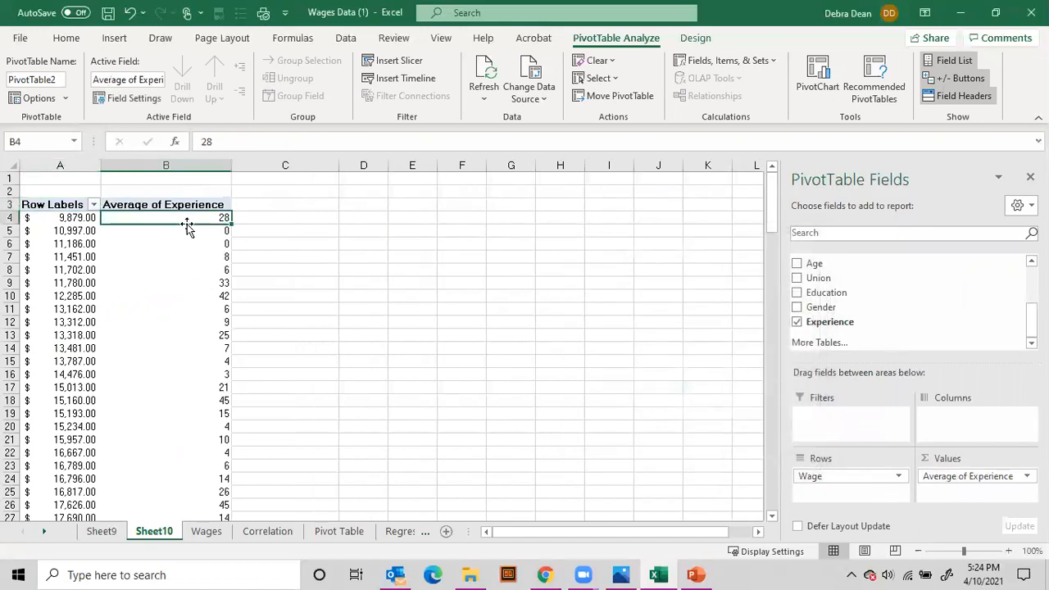
click(896, 475)
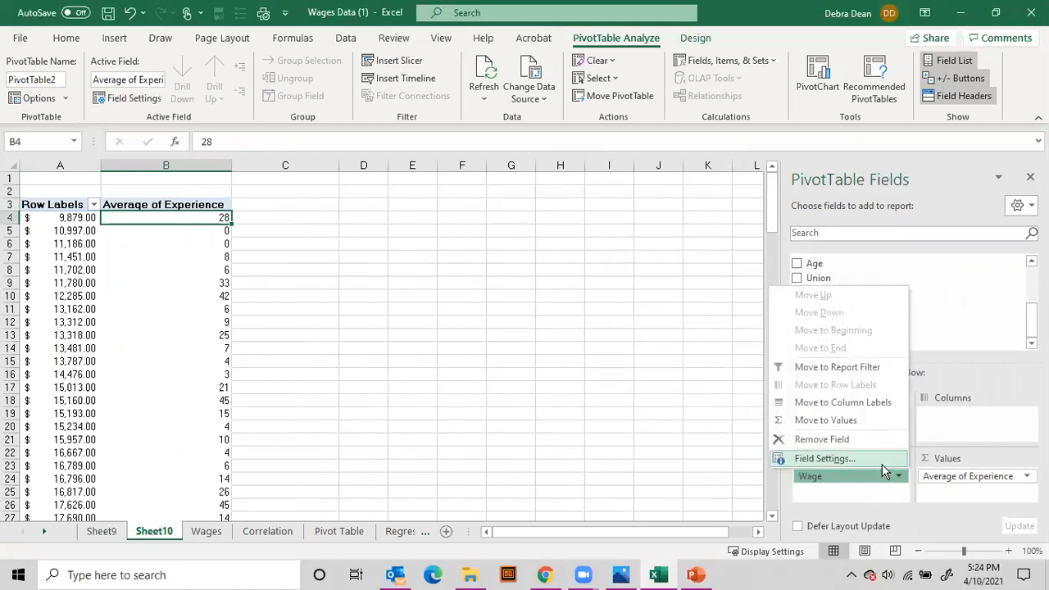
click(883, 464)
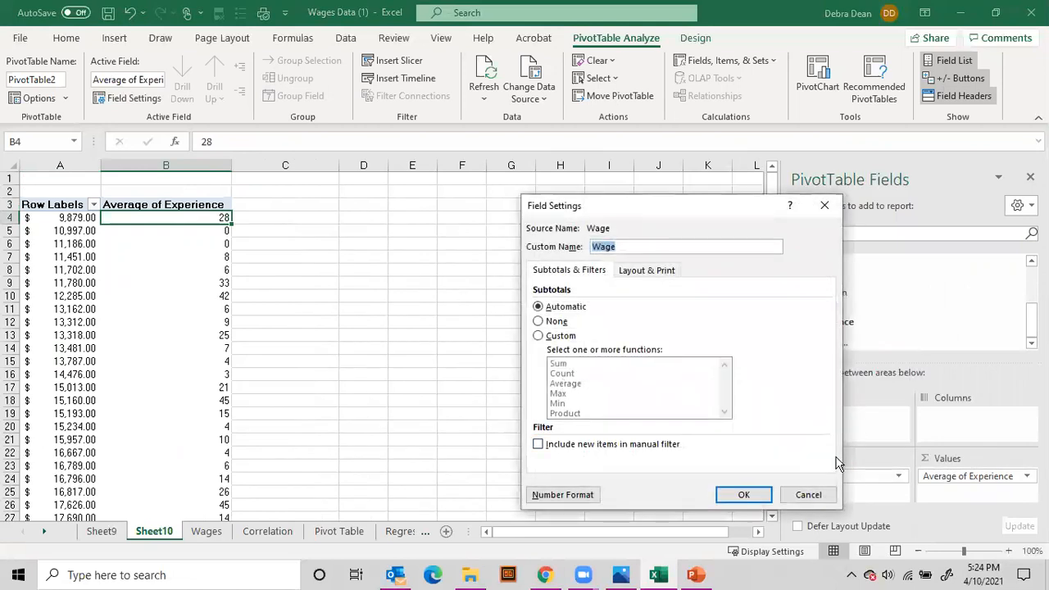
click(808, 494)
Move Wage from the PivotTable rows to the values and summarize it by Average
click(853, 477)
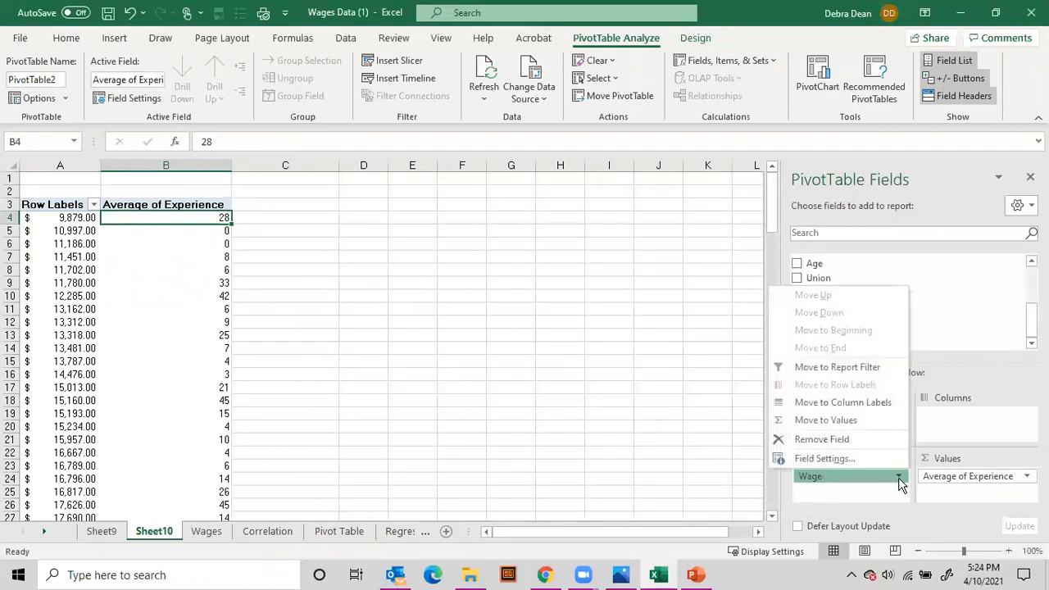
click(872, 478)
drag(873, 477, 988, 496)
click(1027, 492)
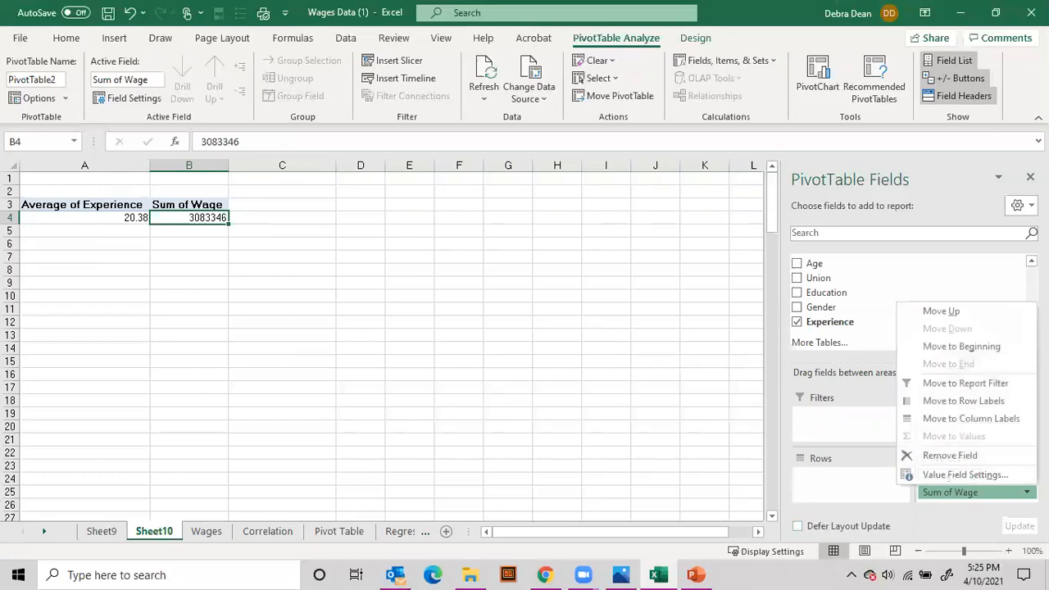
click(999, 479)
click(570, 388)
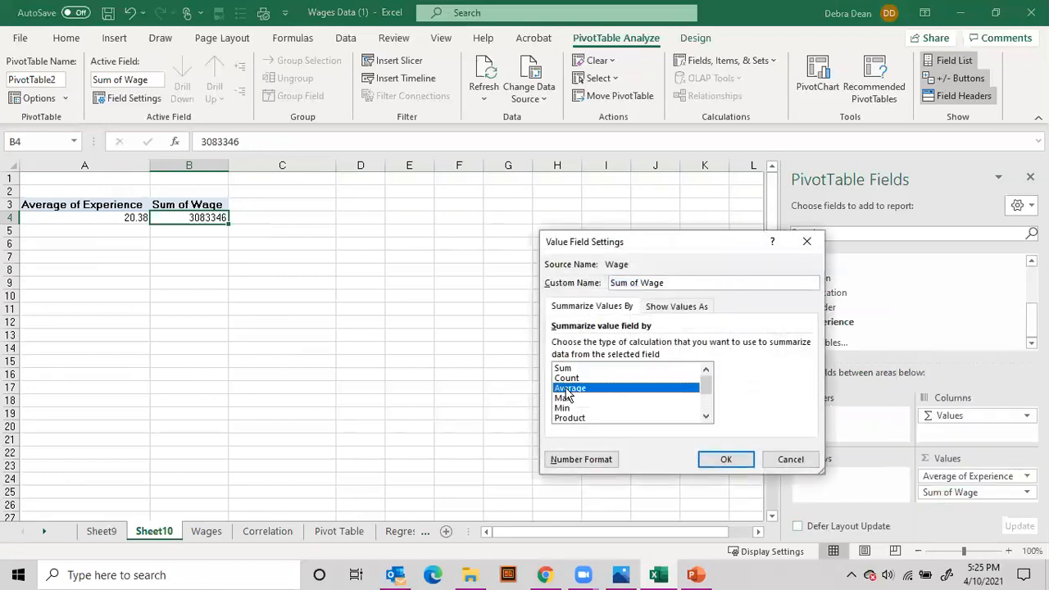
click(727, 459)
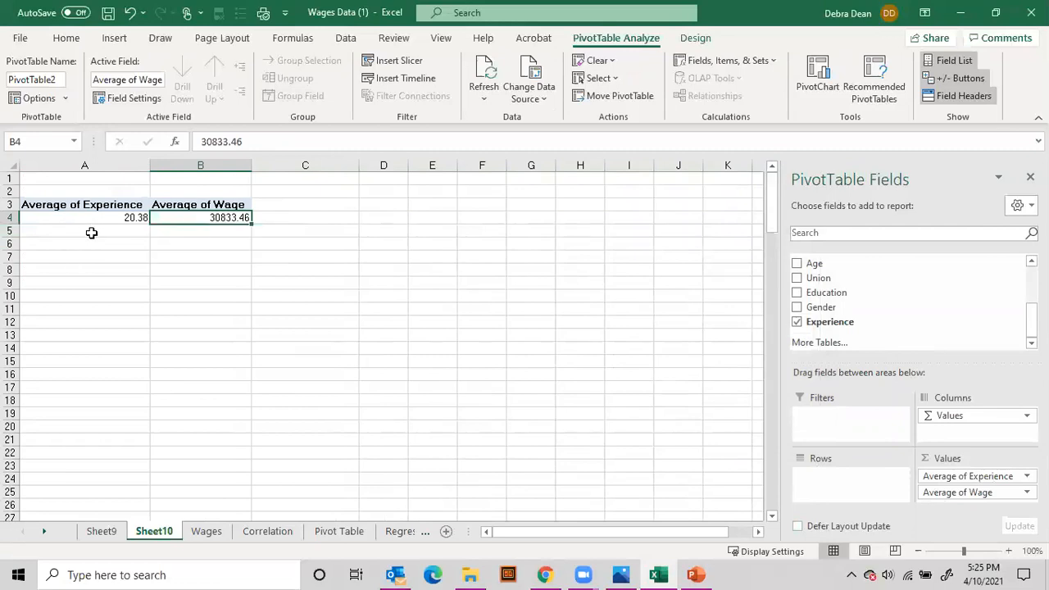
Apply the Accounting number format with a dollar sign to the Average of Wage in B4
mouse_move(182, 218)
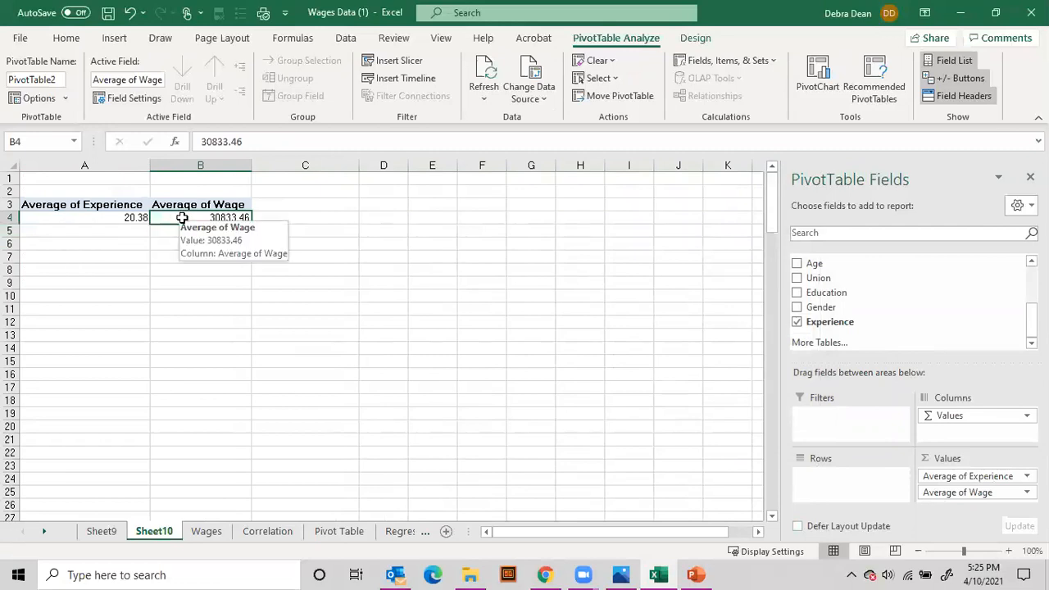
click(58, 40)
click(472, 92)
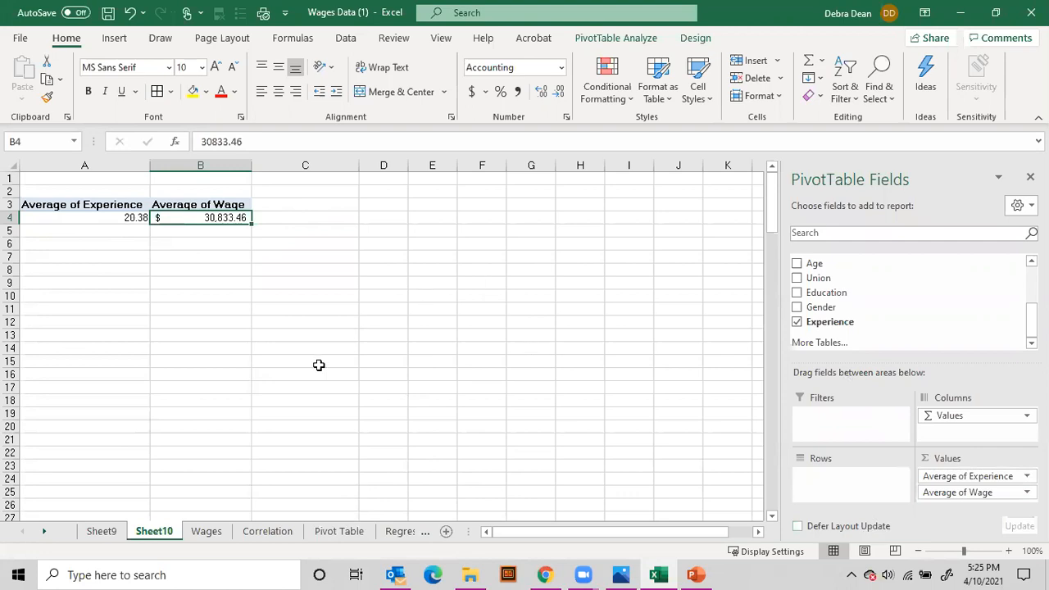
Open the Pivot Table sheet and compare the average wage for education levels 4 and 18
click(336, 542)
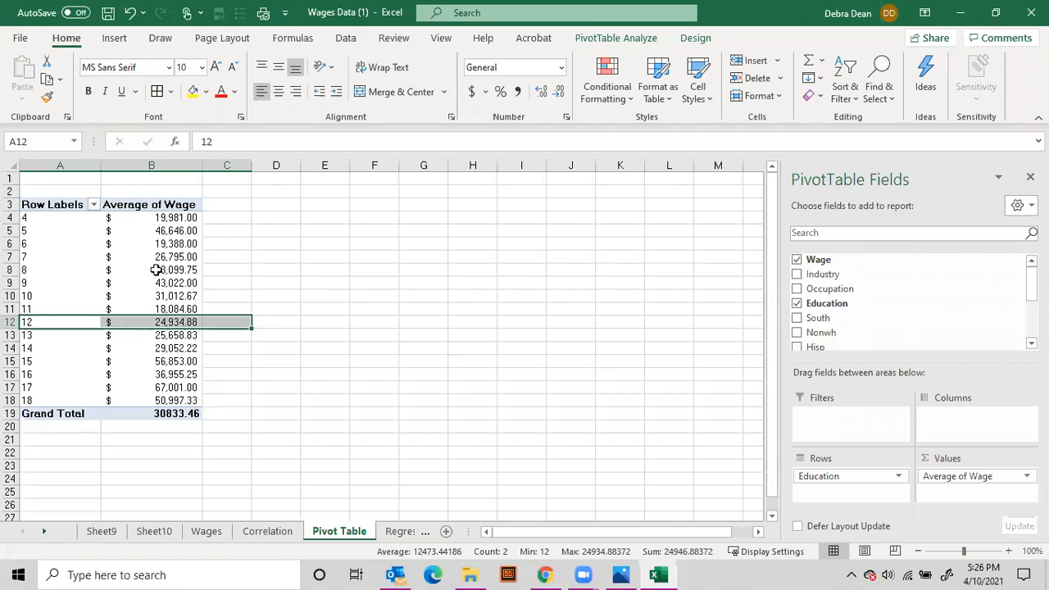
click(39, 218)
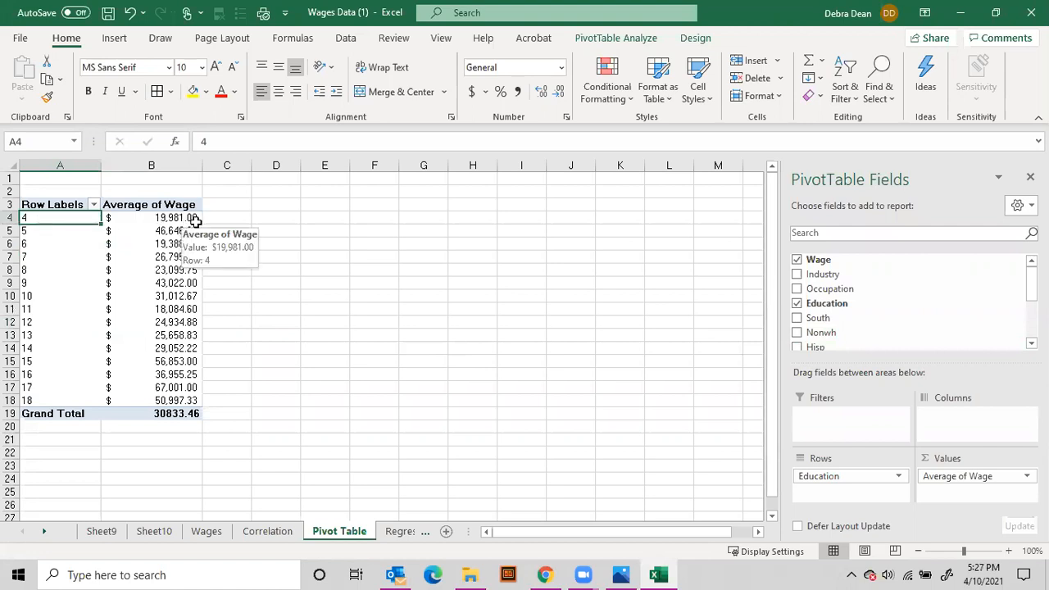
click(47, 402)
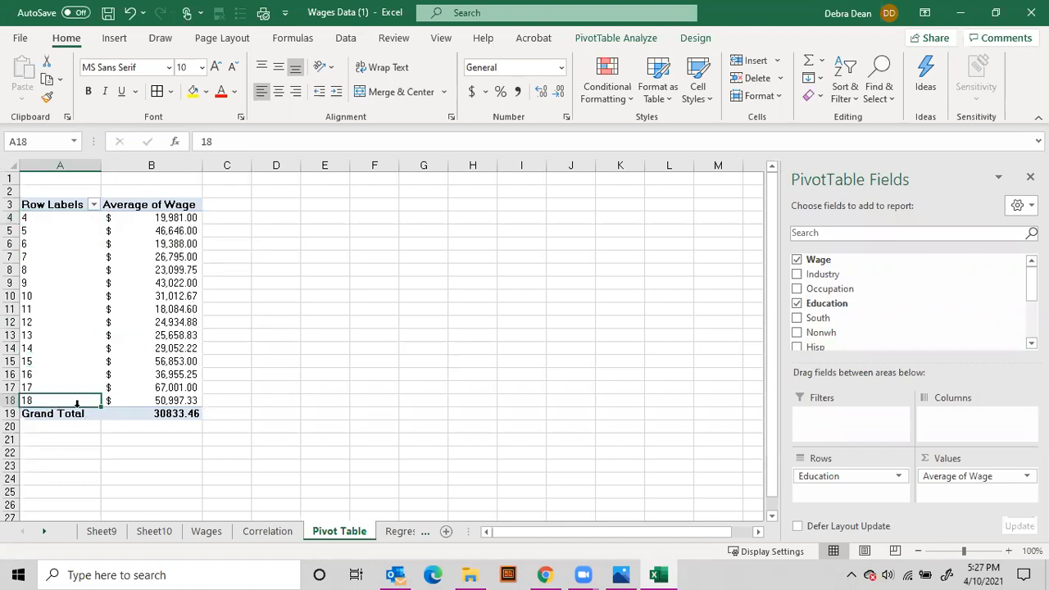
Compare the PivotTable's average wages across education levels, examining levels 18, 15, 14 and 9 and then the full range
click(173, 403)
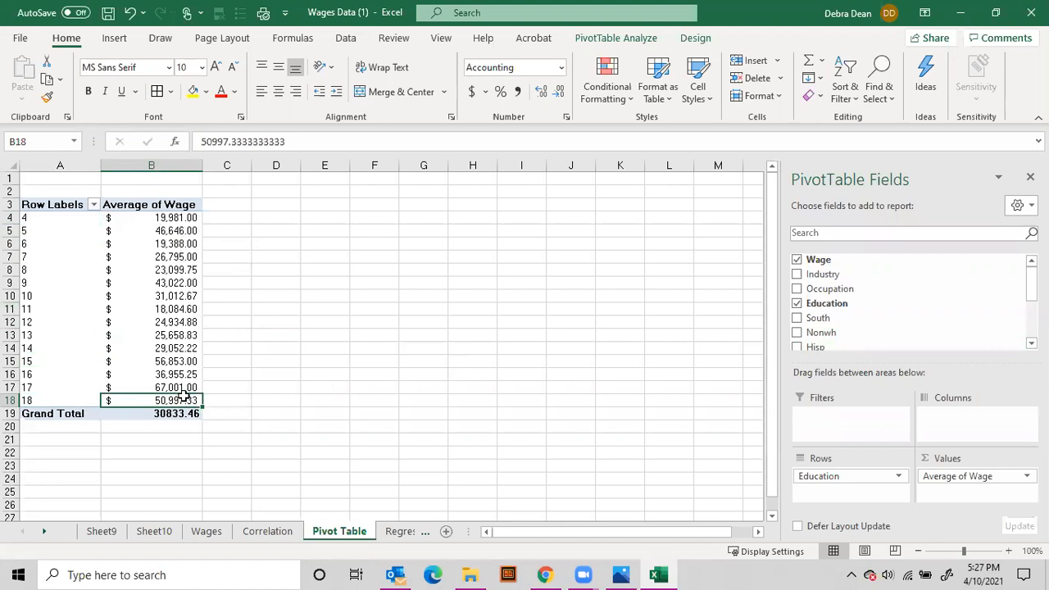
drag(173, 361, 97, 366)
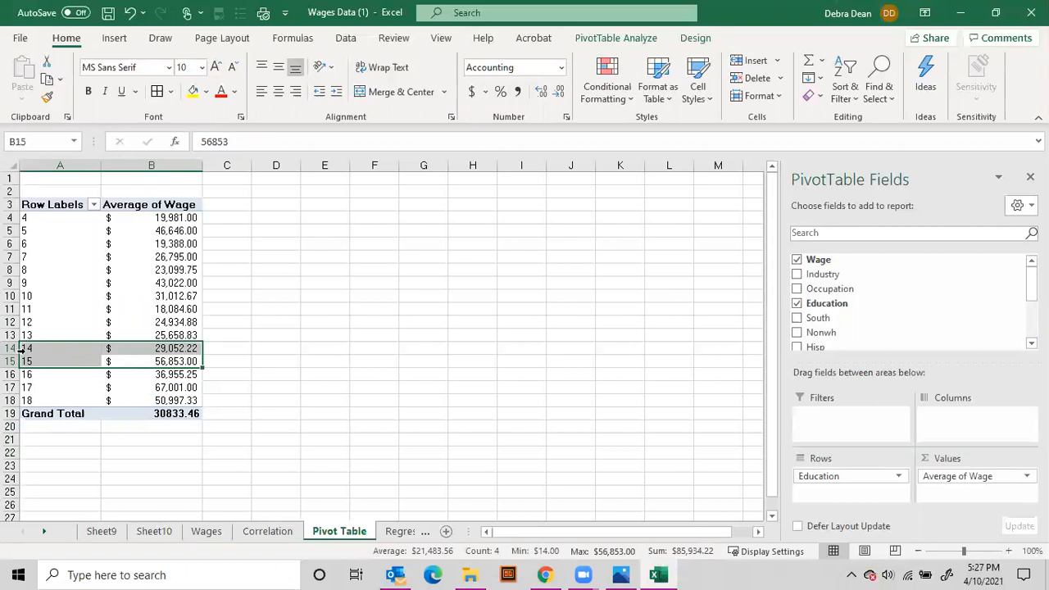
click(179, 282)
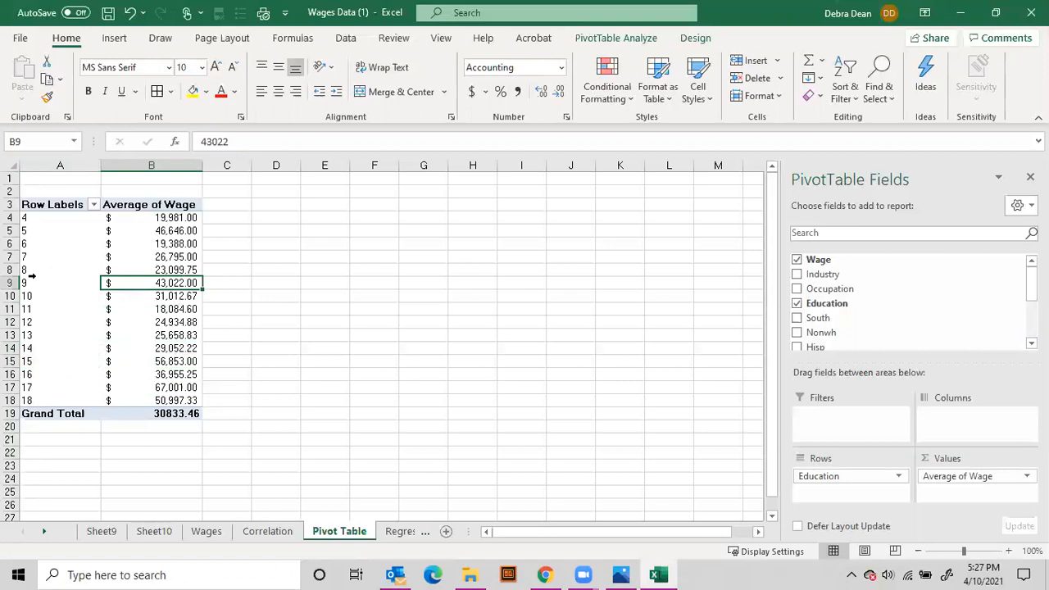
click(11, 283)
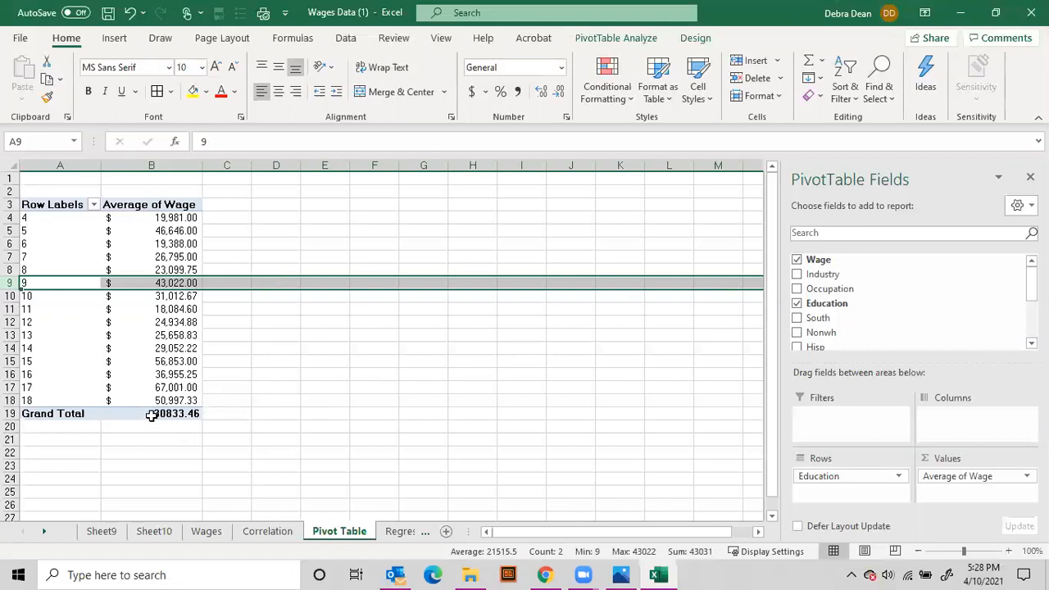
drag(169, 218, 82, 402)
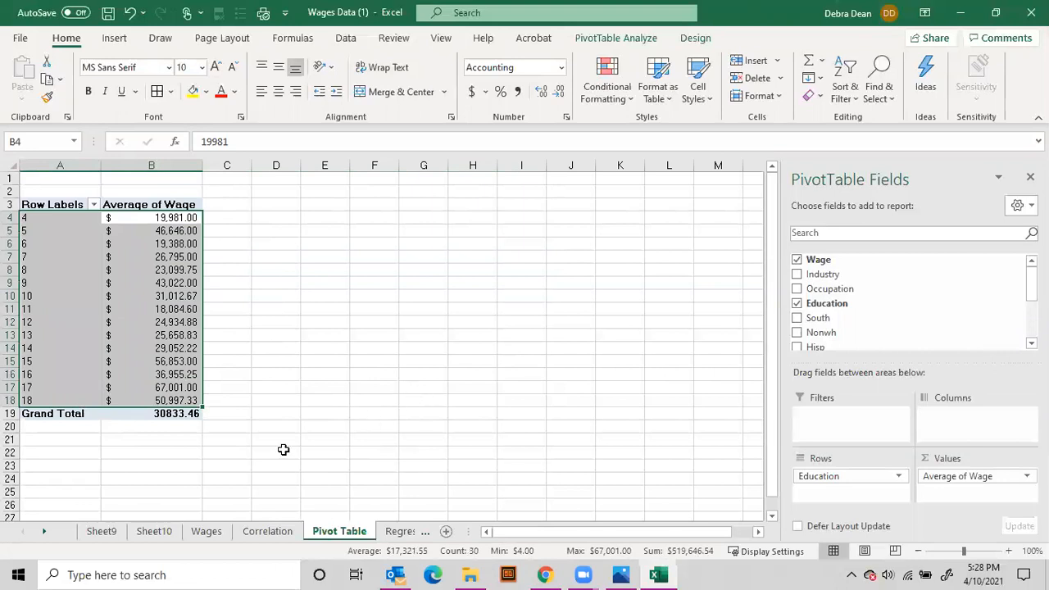
Open the Regression tool from the data analysis tools for the data on the Wages sheet
click(206, 533)
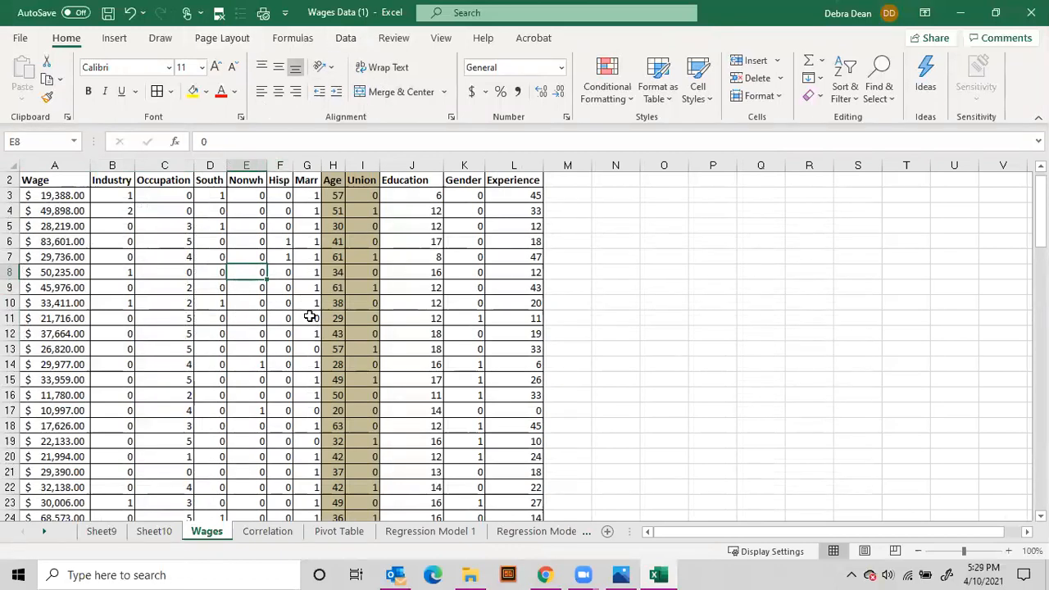
scroll(310, 316, up, 1)
click(6, 178)
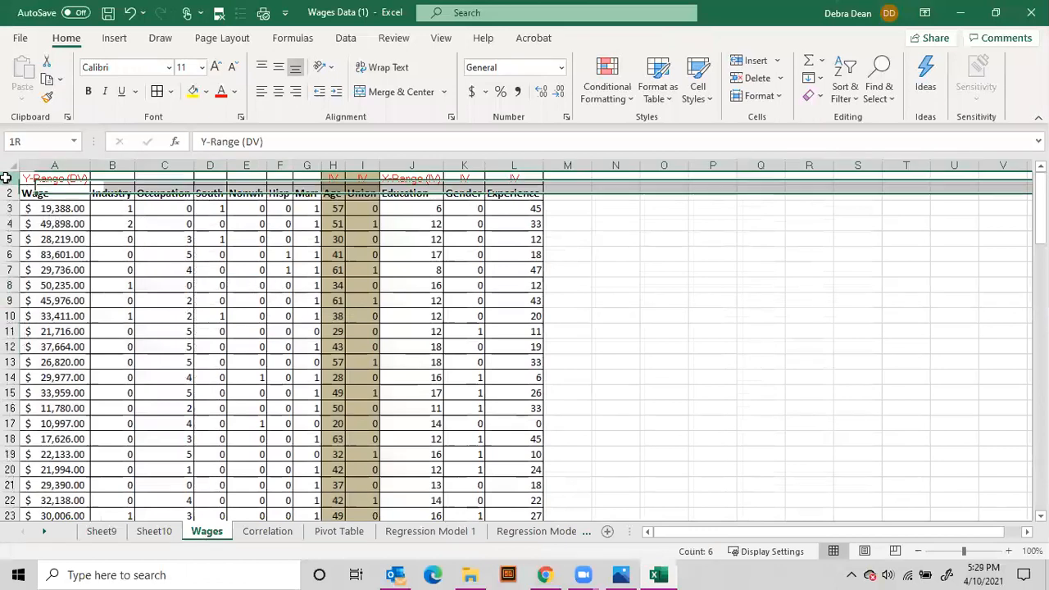
click(754, 236)
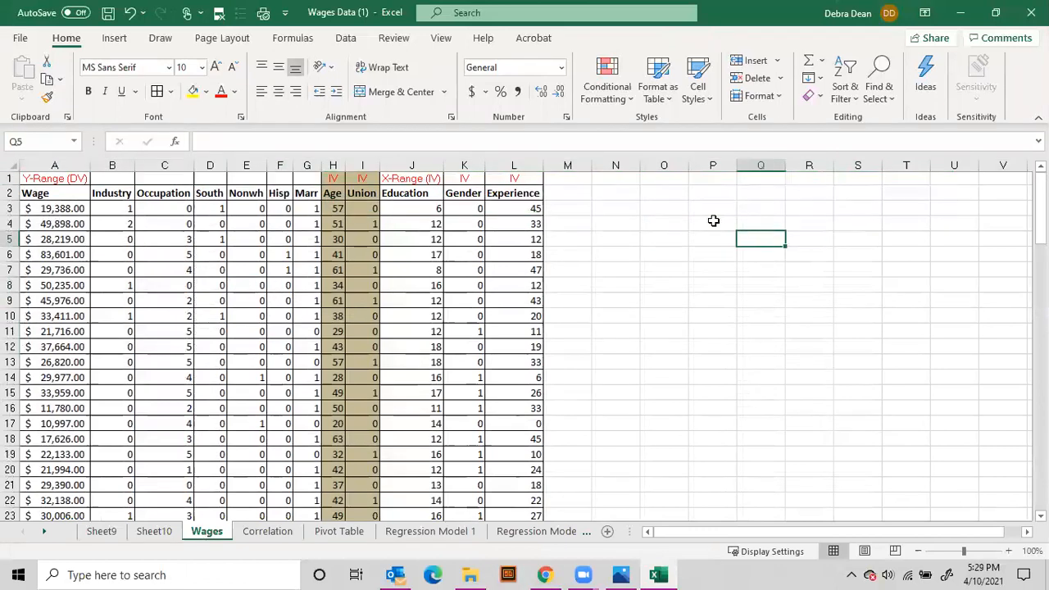
click(345, 39)
click(848, 62)
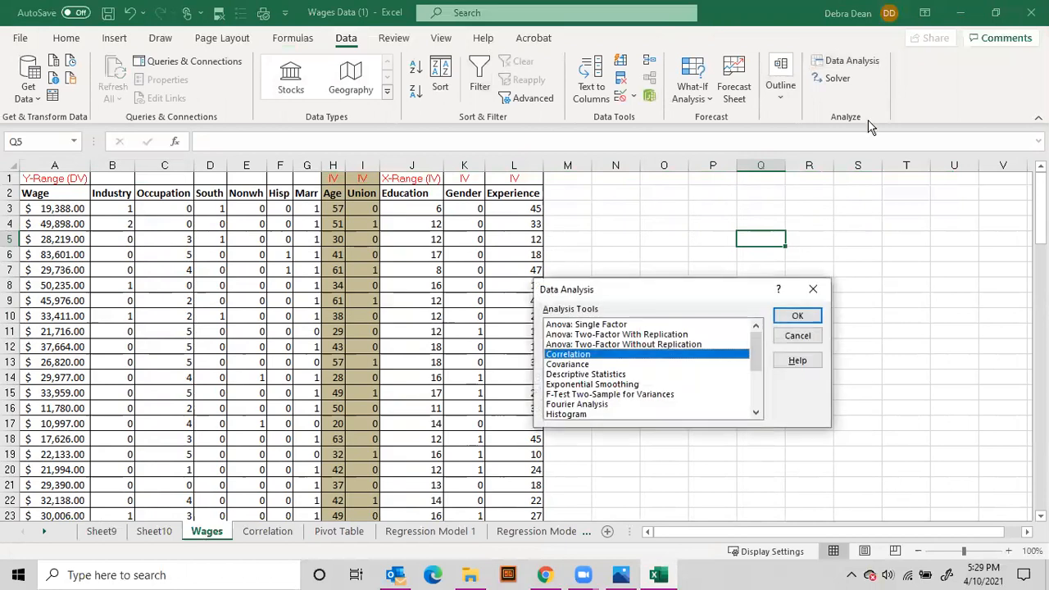
scroll(596, 401, down, 1)
scroll(596, 402, down, 1)
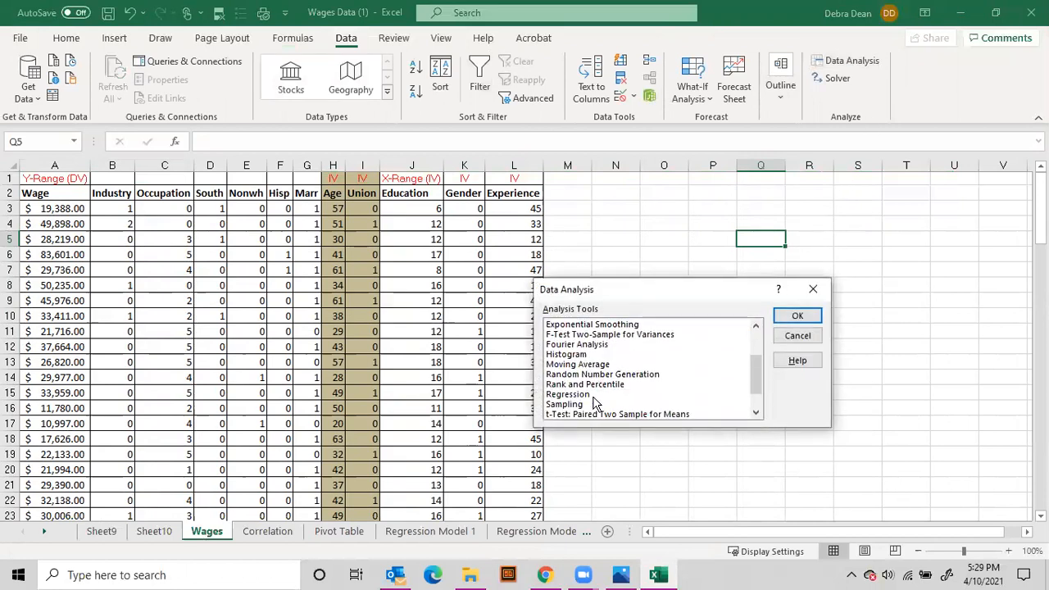
double_click(582, 396)
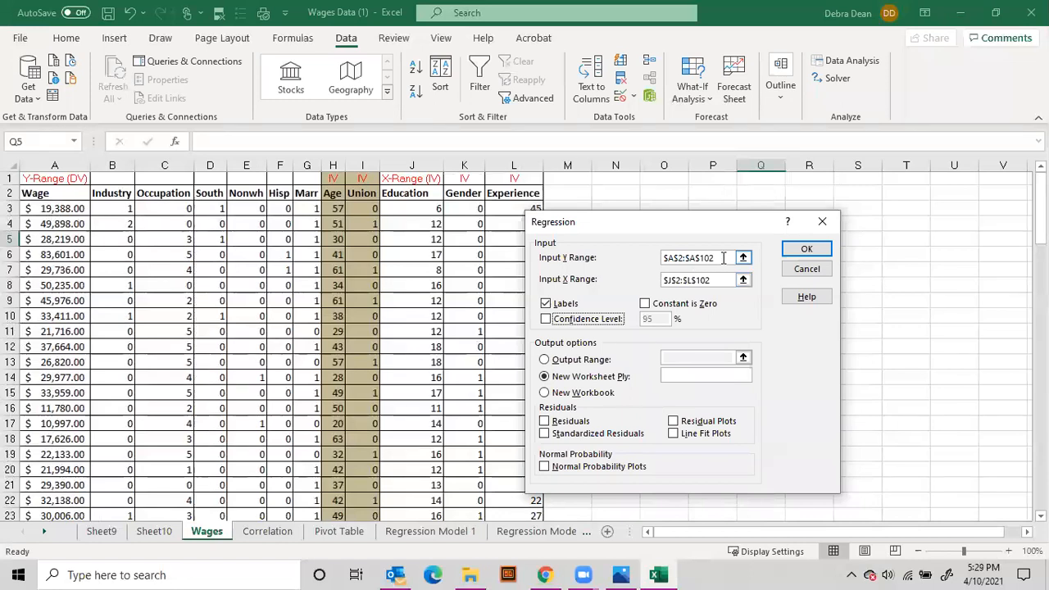
Replace the regression's Input Y Range with the Wage column, $A$2:$A$102
drag(724, 258, 636, 251)
key(Delete)
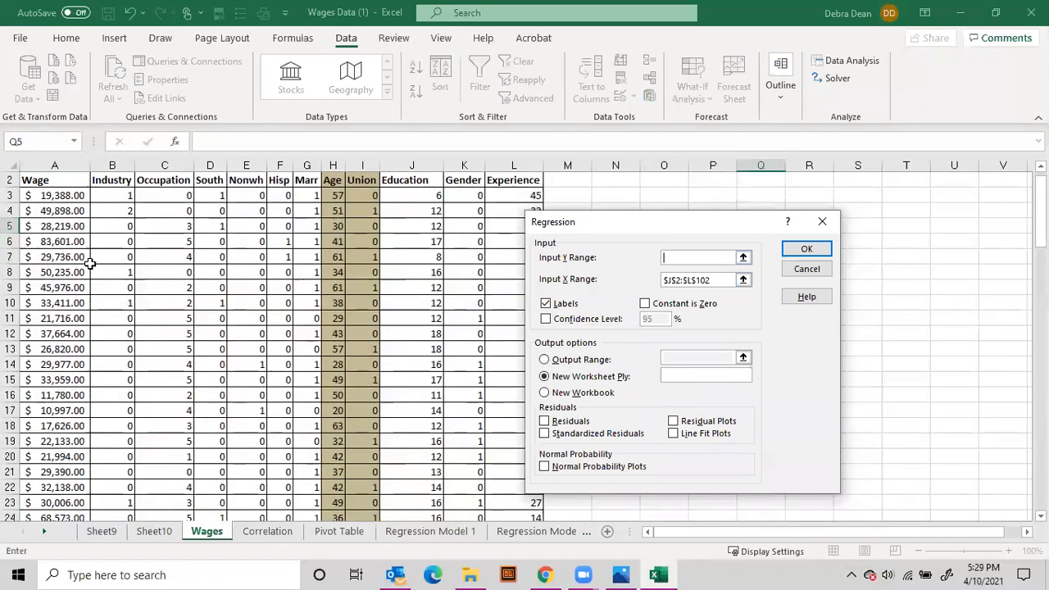
scroll(90, 262, up, 1)
click(46, 193)
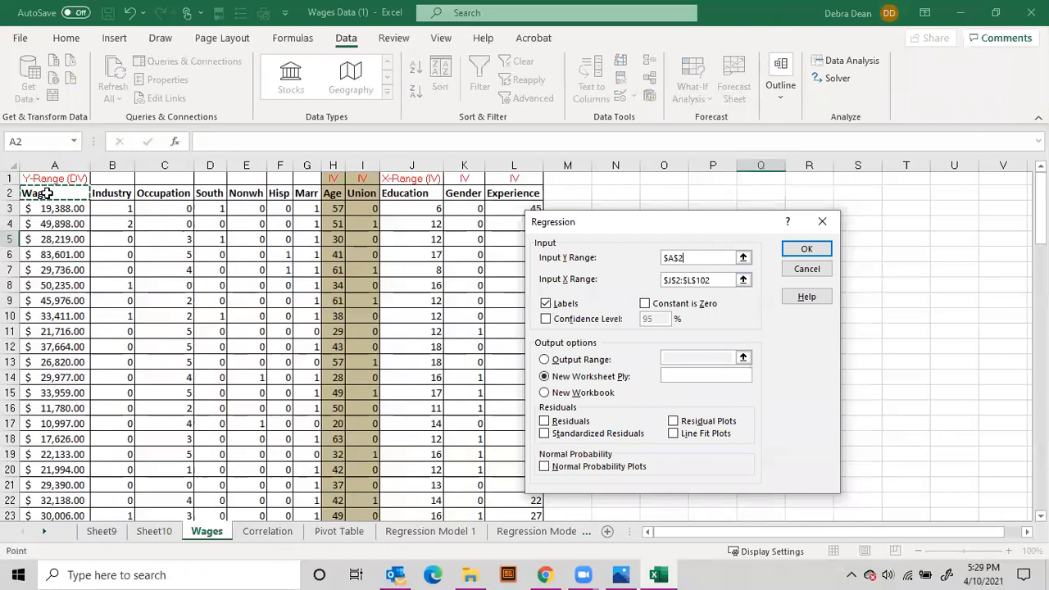
drag(46, 193, 47, 378)
key(ctrl+shift+Down)
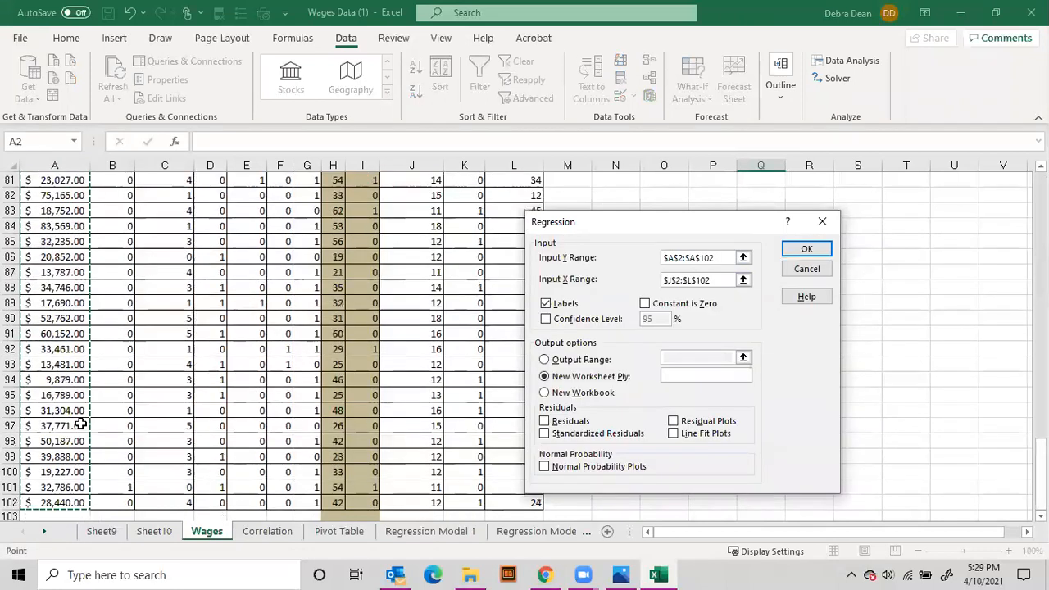
Replace the Input X Range with the Age through Experience columns, $H$2:$L$102, and run the regression
drag(725, 281, 645, 294)
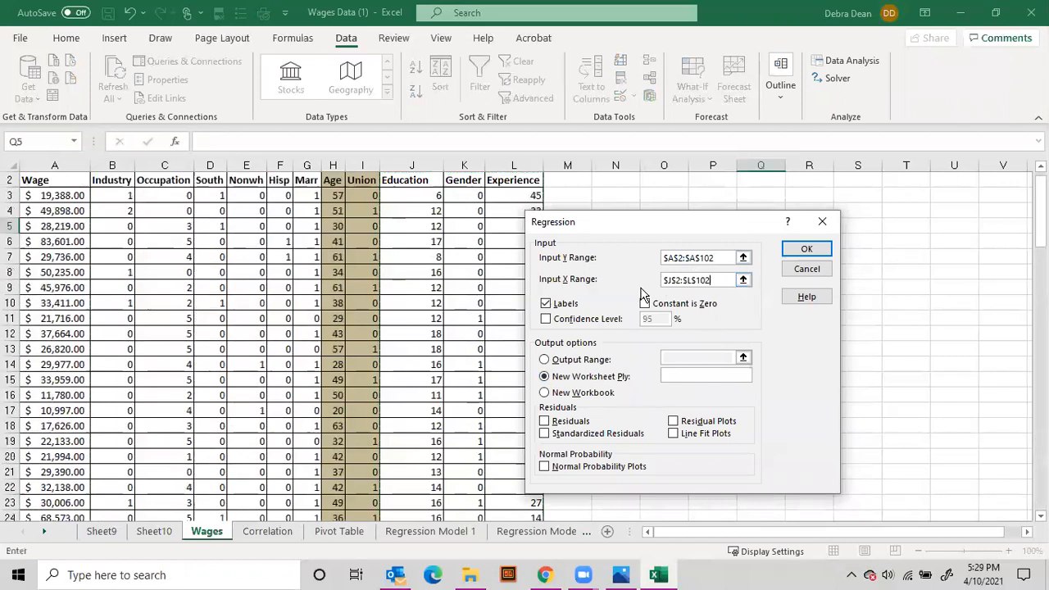
drag(716, 280, 543, 317)
key(Delete)
scroll(366, 384, up, 1)
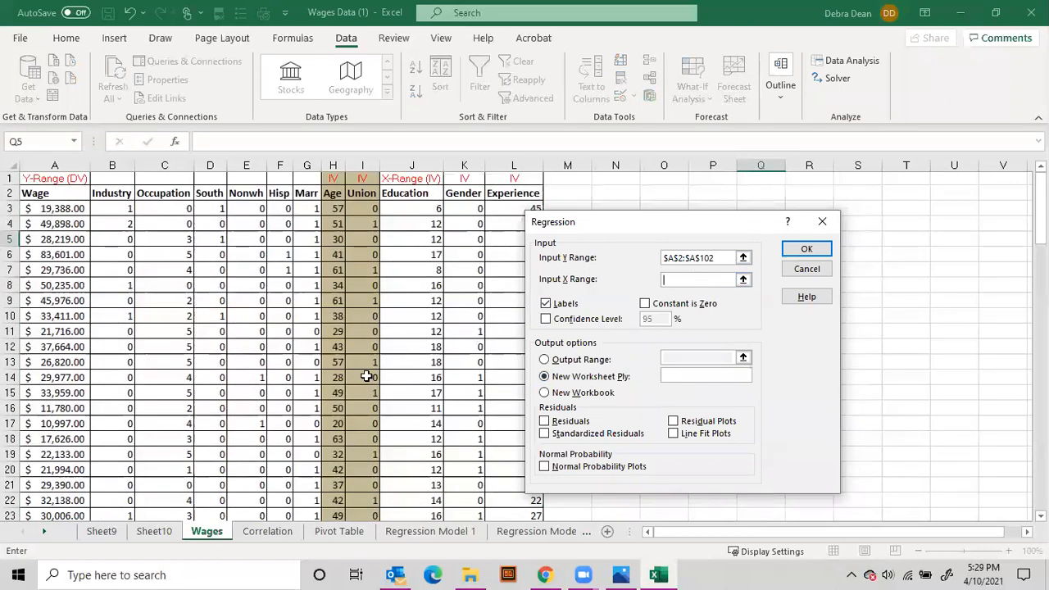
drag(331, 196, 505, 300)
key(ctrl+shift+Down)
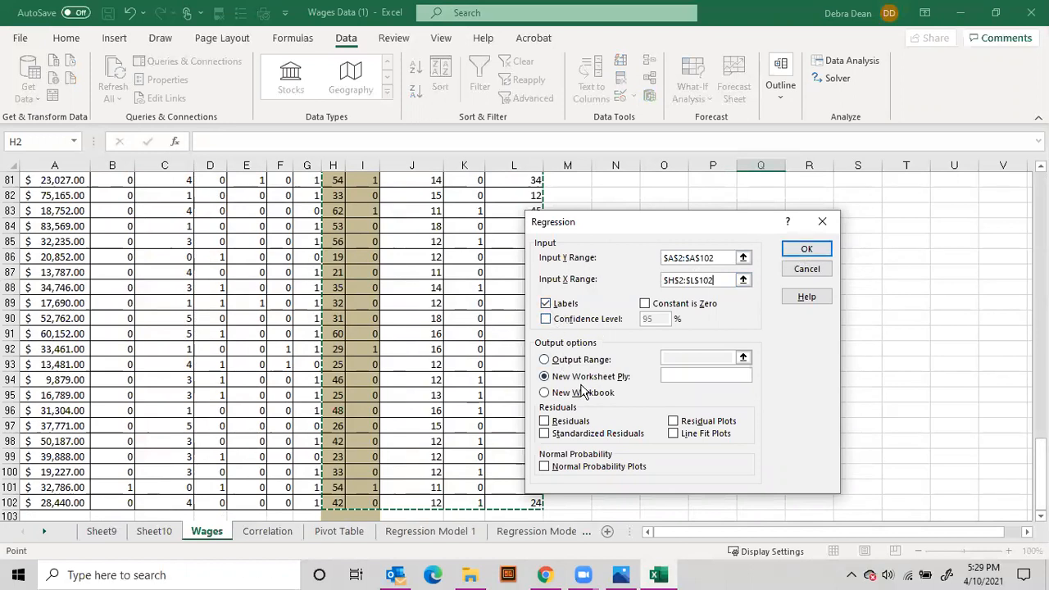
click(807, 250)
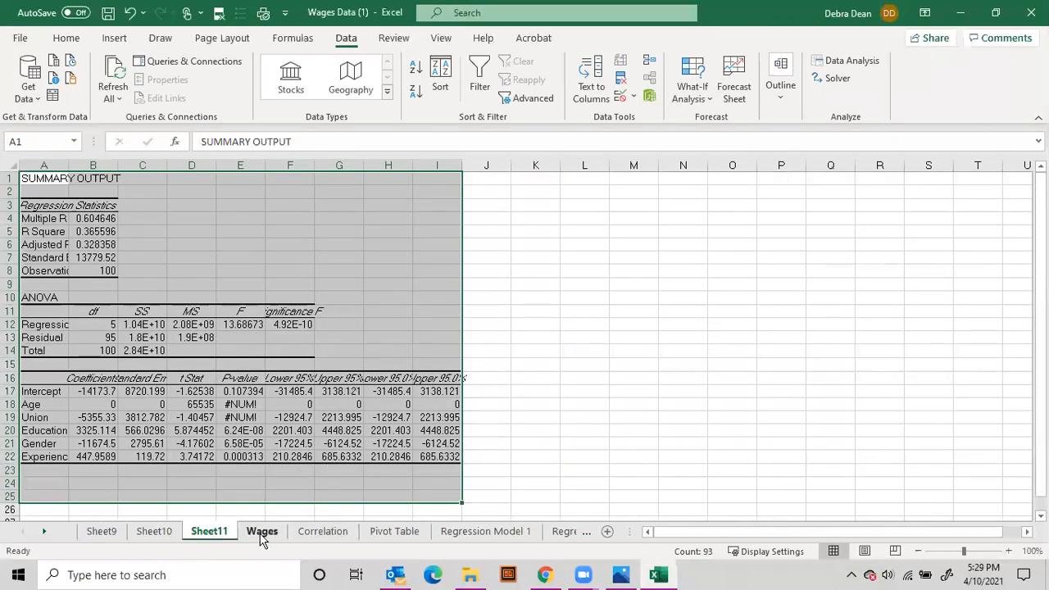
Autofit columns A to I of the regression output and fill the R Square and Adjusted R Square cells A5:B6 yellow
drag(434, 164, 41, 166)
double_click(121, 163)
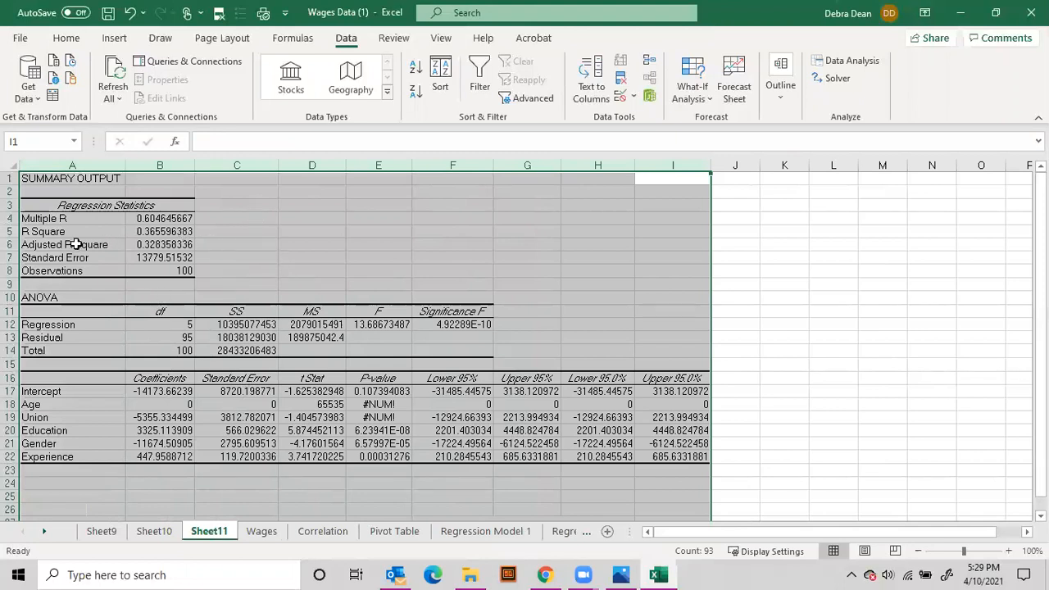
click(37, 234)
drag(37, 234, 162, 245)
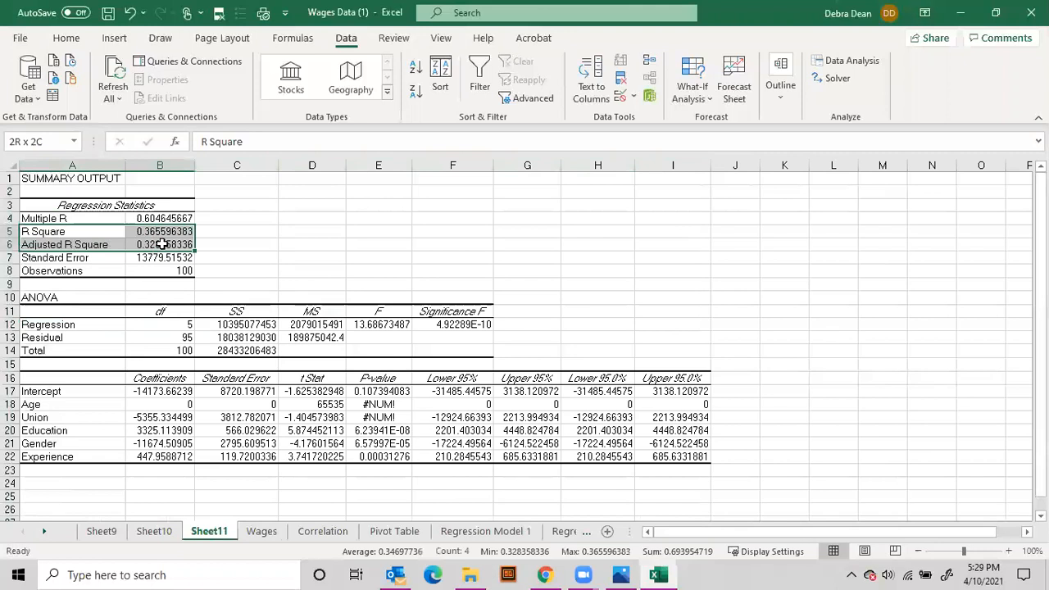
click(66, 39)
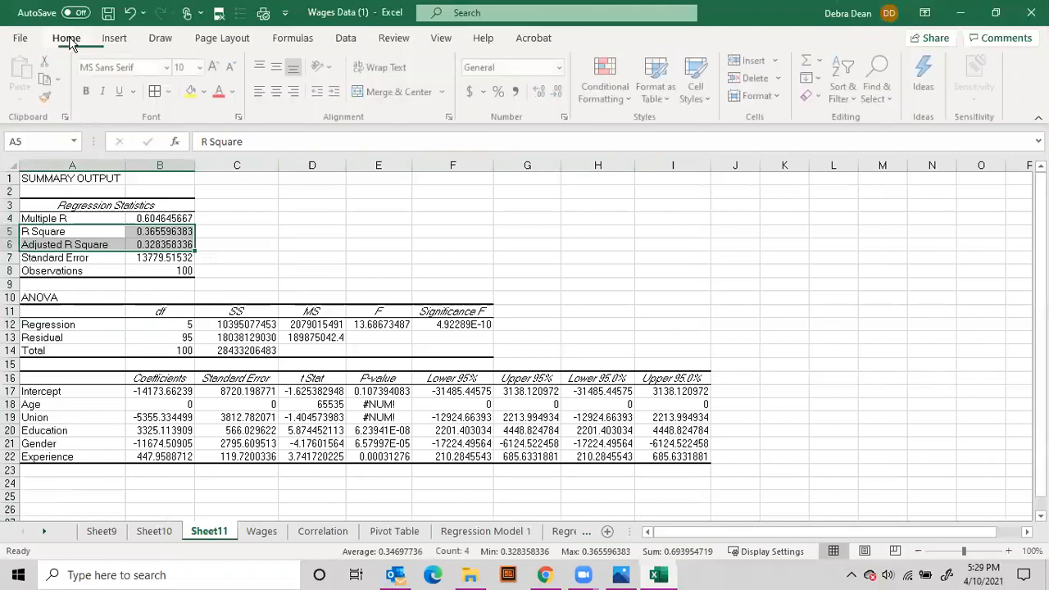
click(192, 91)
Enter "33% of the variability in wage/income is found in age, union, education, gender, and experience." in C6 beside Adjusted R Square
drag(43, 404, 51, 457)
click(217, 247)
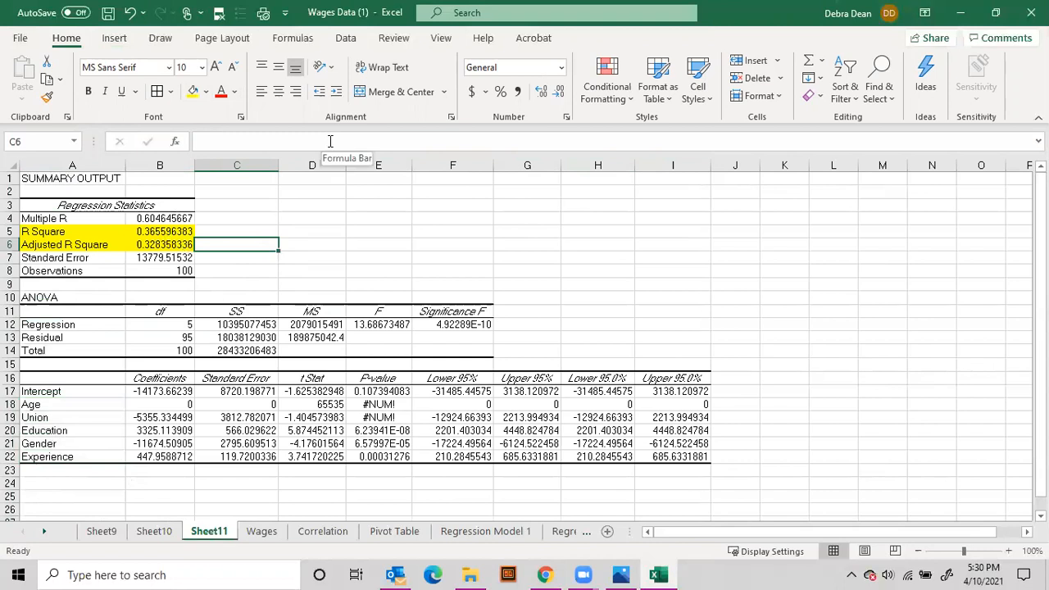
text(33% of the varia)
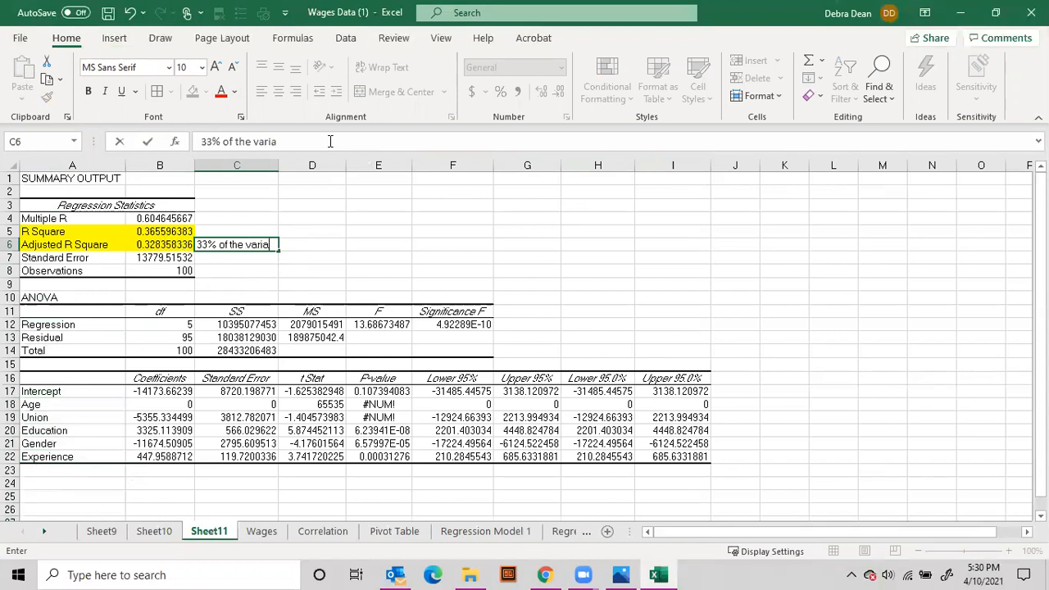
text(bility in wage/income )
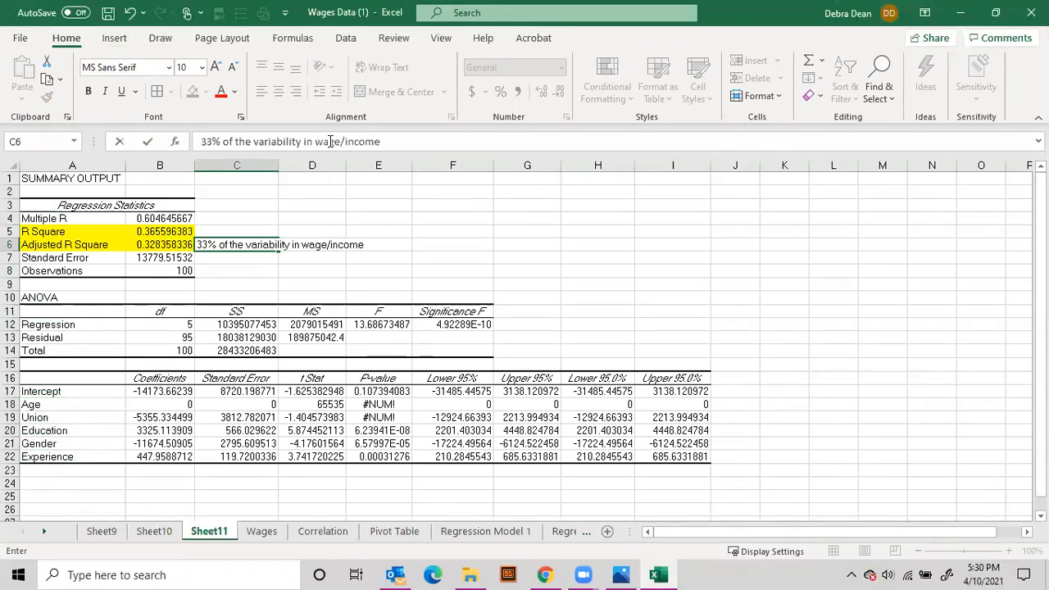
text(is found in)
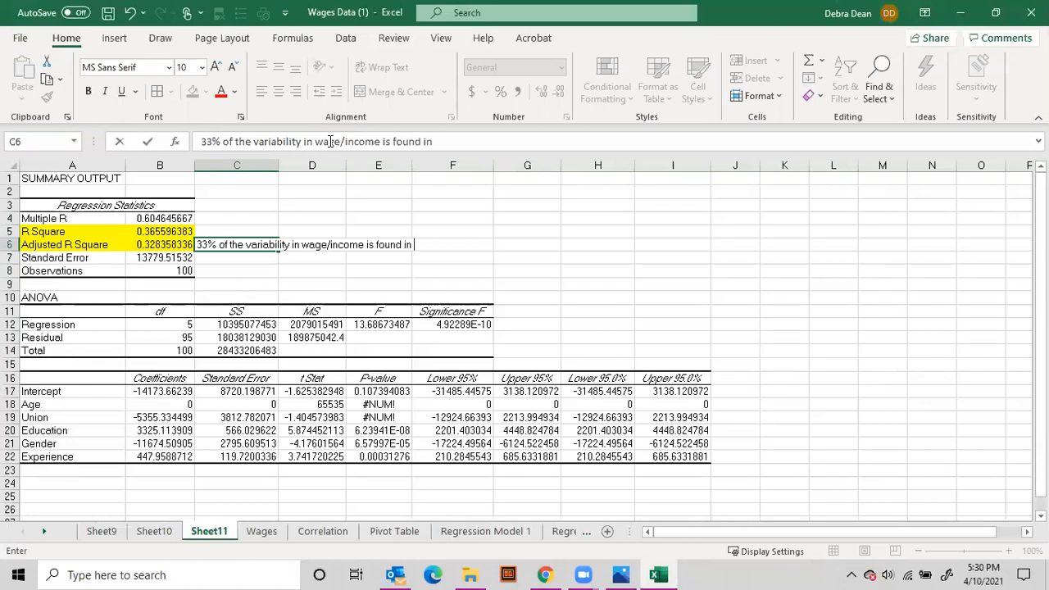
text( age, union, education, gender, and experience.)
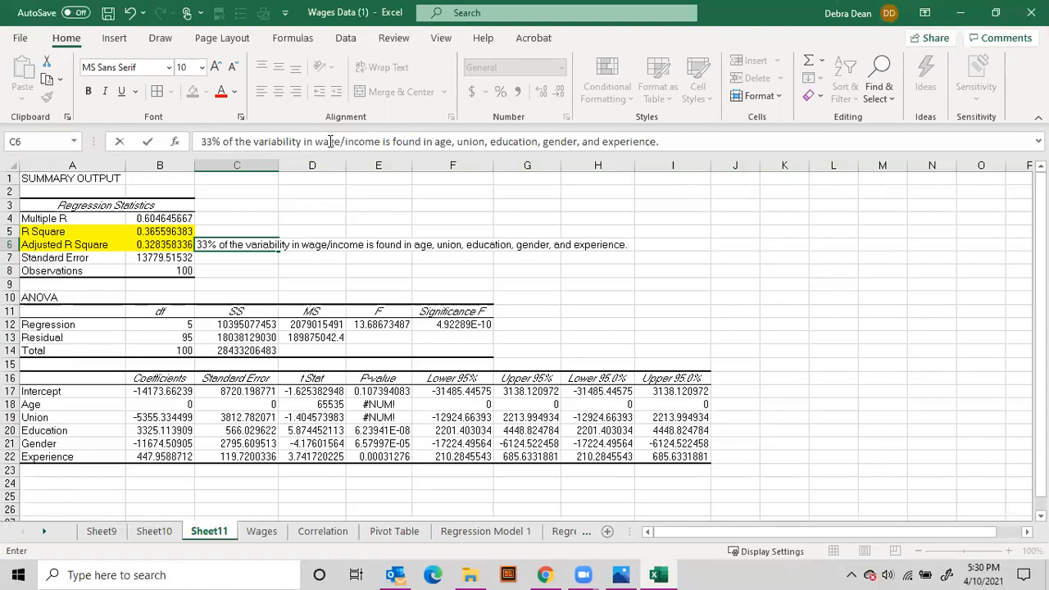
key(Tab)
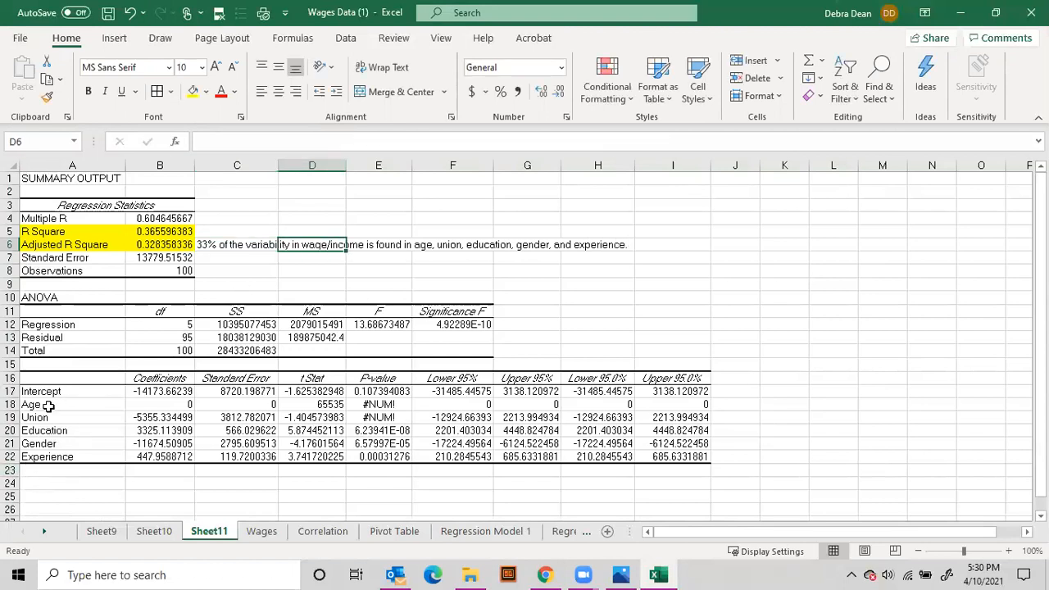
Fill the regression output's P-value cells E17:E23 yellow
drag(49, 405, 52, 457)
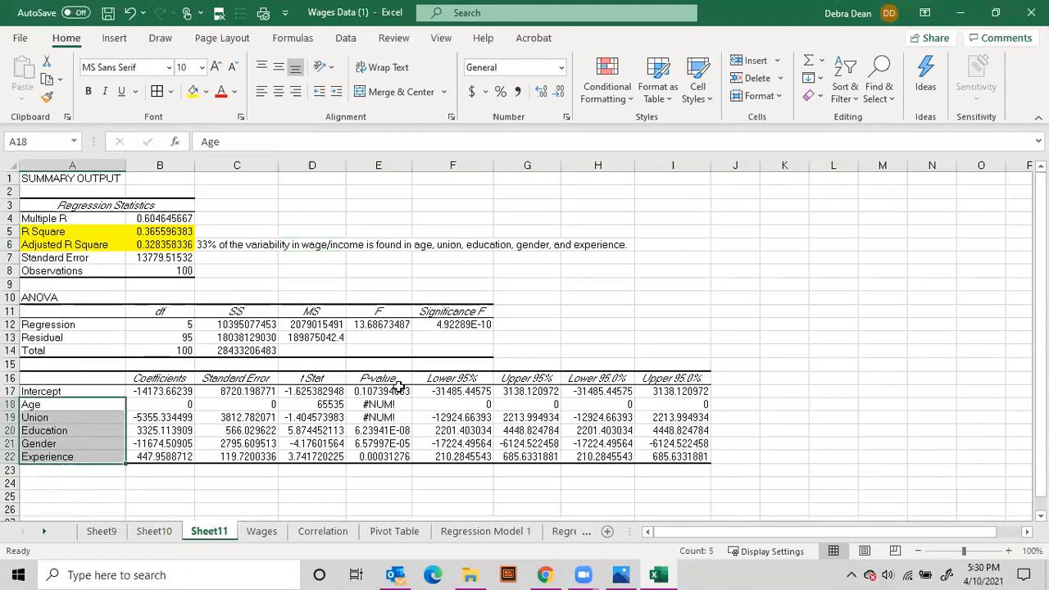
drag(395, 392, 392, 469)
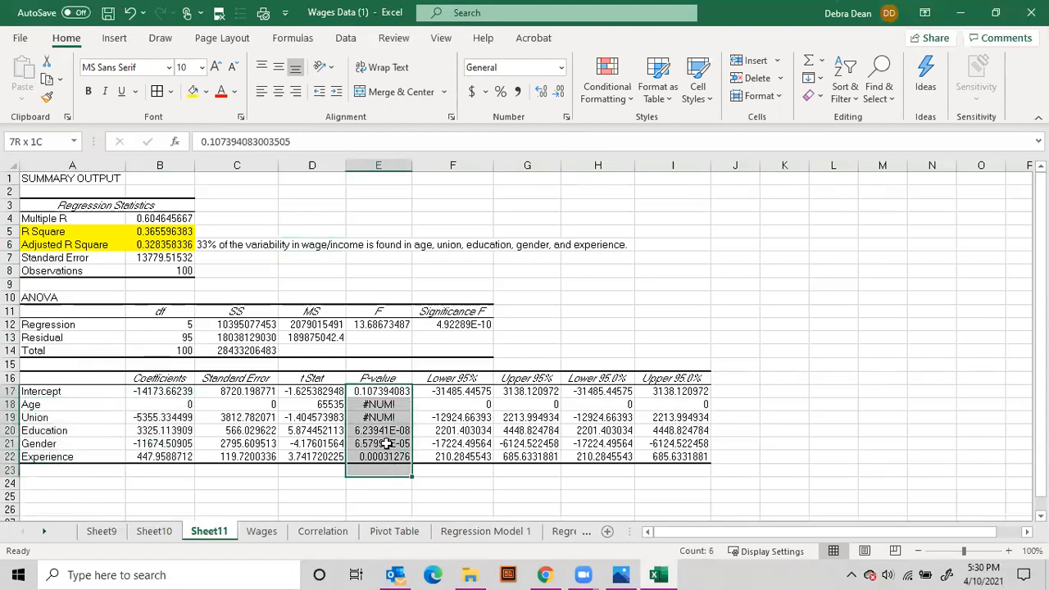
click(193, 92)
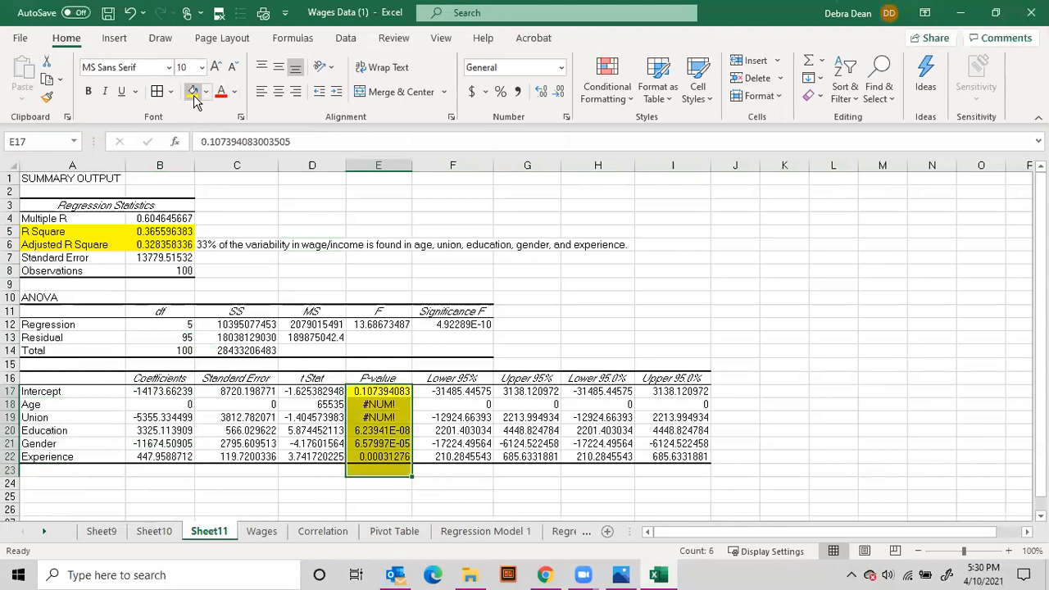
Examine the P-values of Age and Union and their rows in the coefficients table
click(404, 404)
click(392, 418)
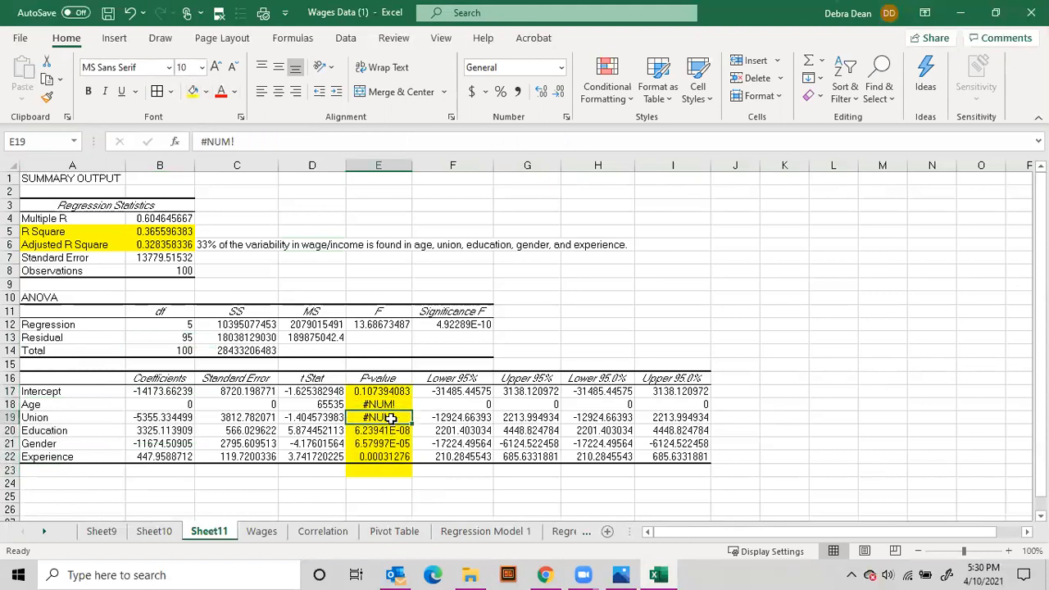
shift+click(388, 407)
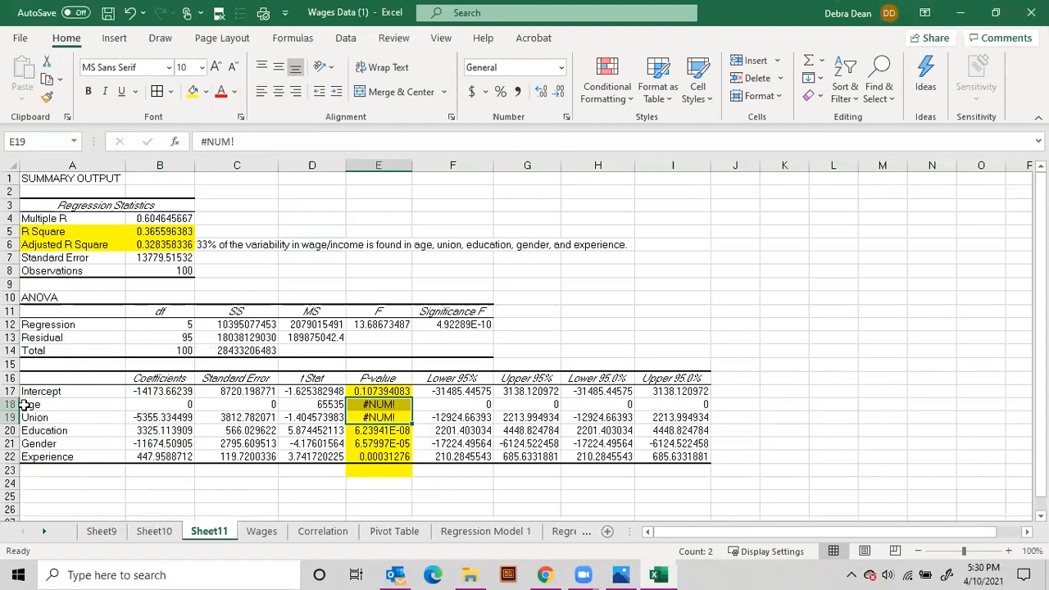
drag(12, 410, 11, 428)
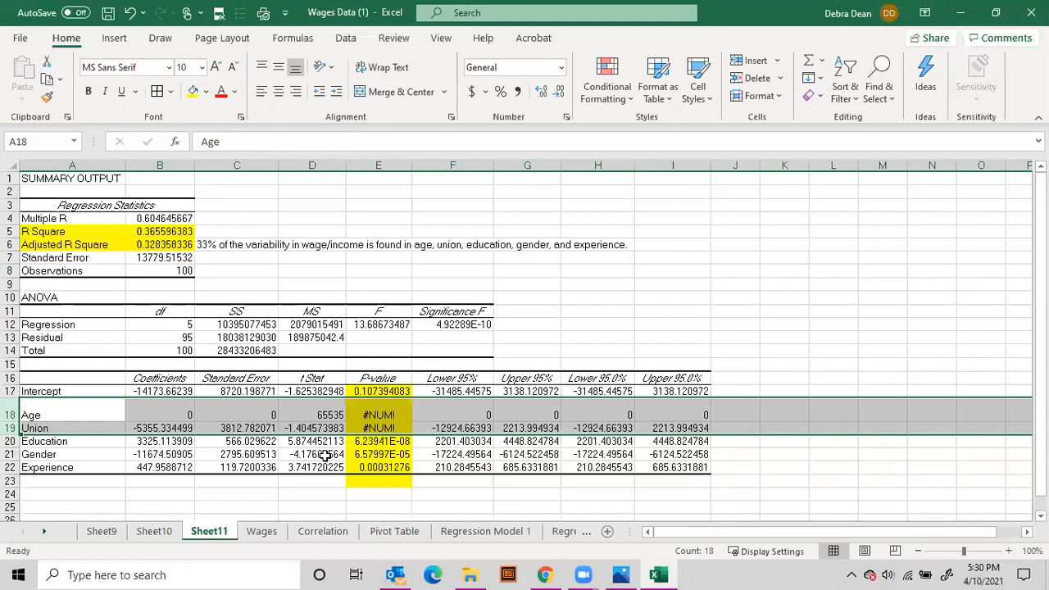
Return to the Wages sheet and view the independent variable columns from their headings
click(260, 532)
click(282, 241)
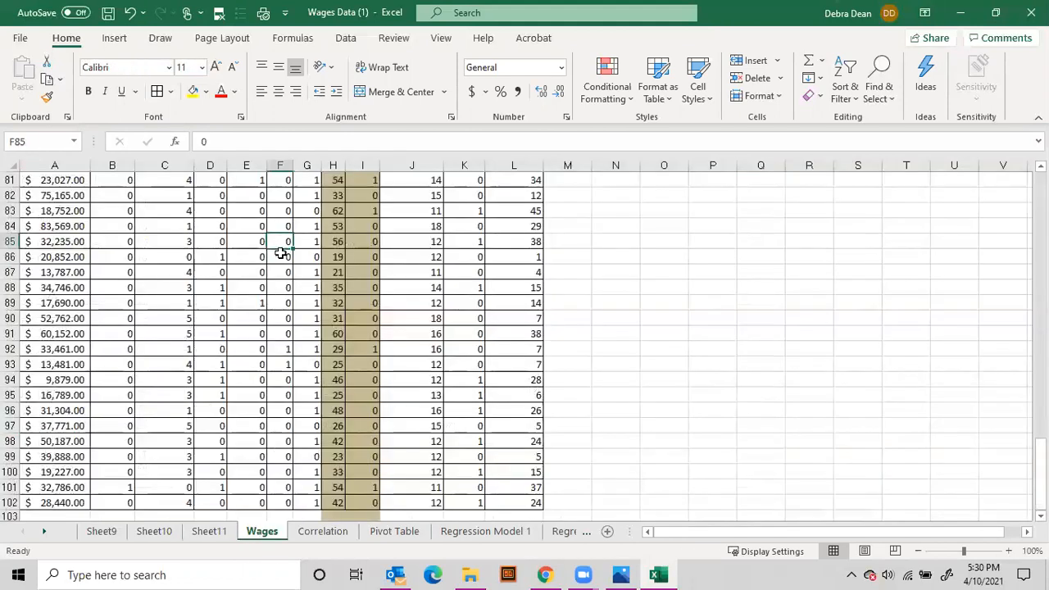
scroll(294, 316, up, 15)
scroll(294, 315, up, 12)
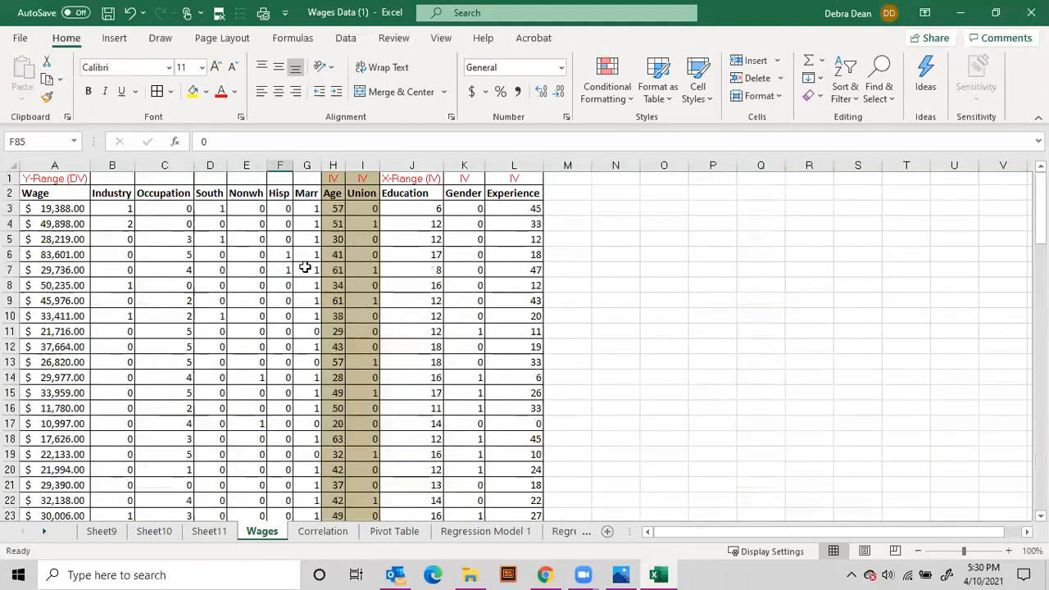
Run a Regression of wage (A2:A102) on education, gender and experience only, with X range J2:L102, labels on, output to a new worksheet
click(335, 179)
key(ctrl+shift+Down)
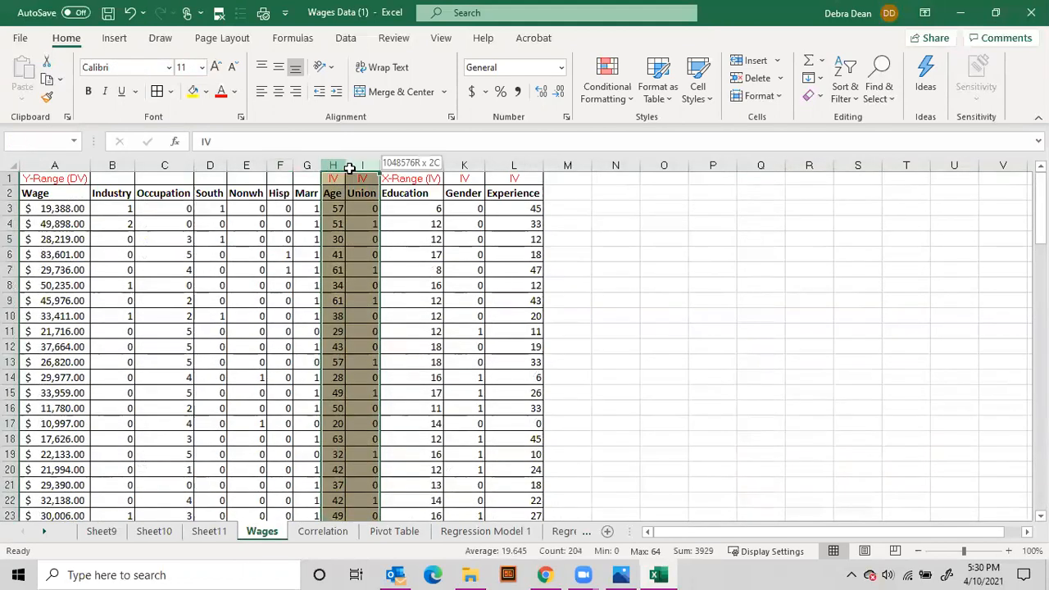
key(shift+Right)
click(395, 193)
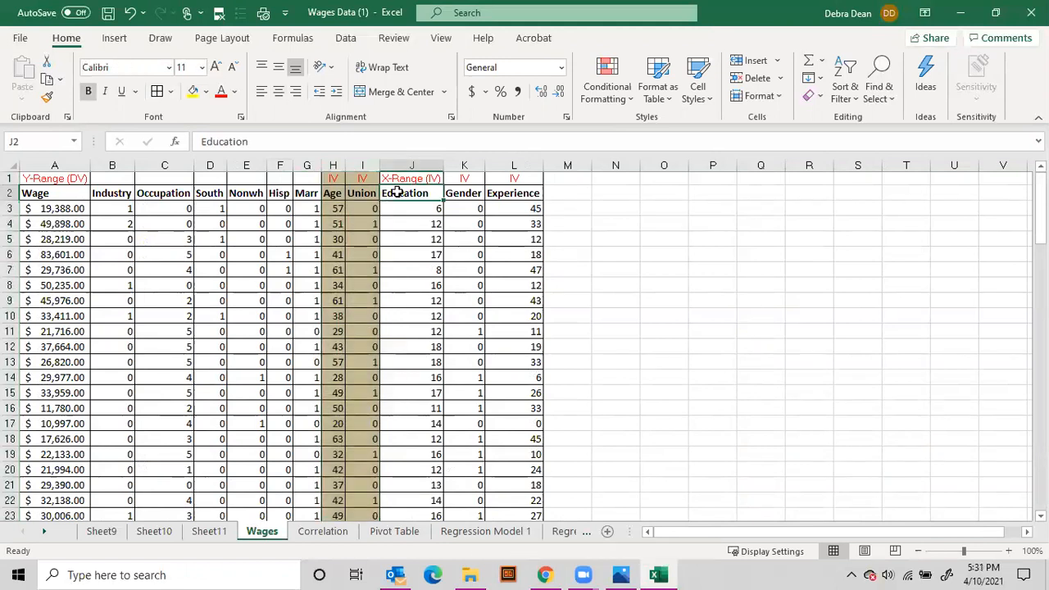
click(345, 39)
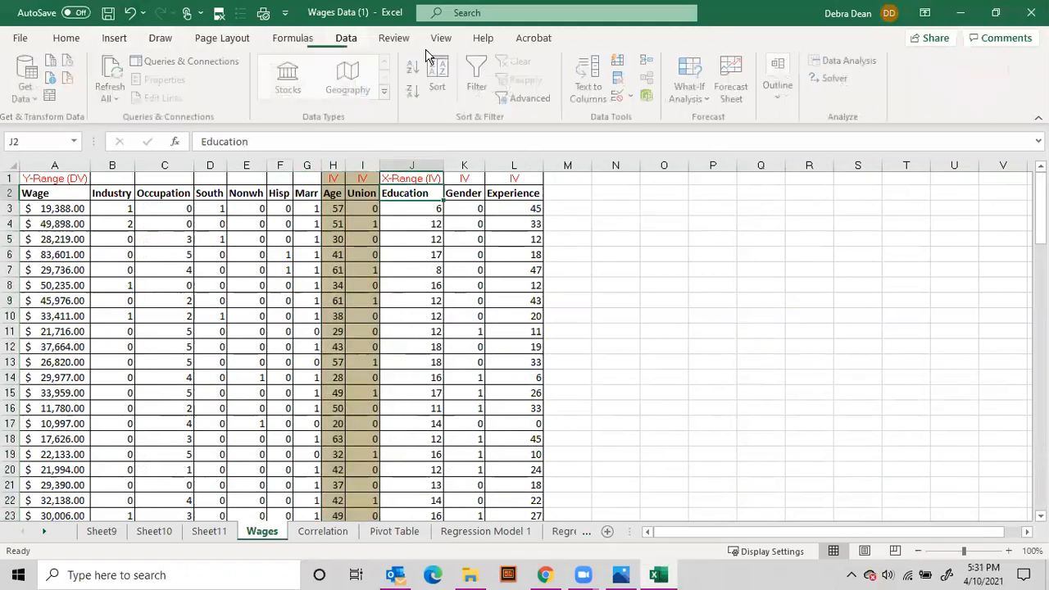
click(853, 64)
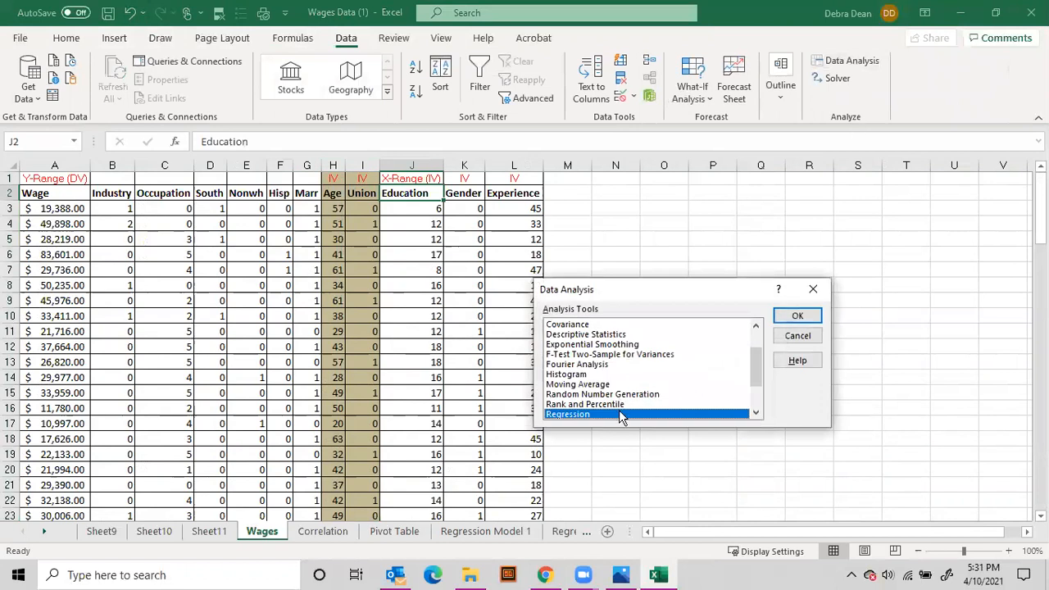
click(797, 318)
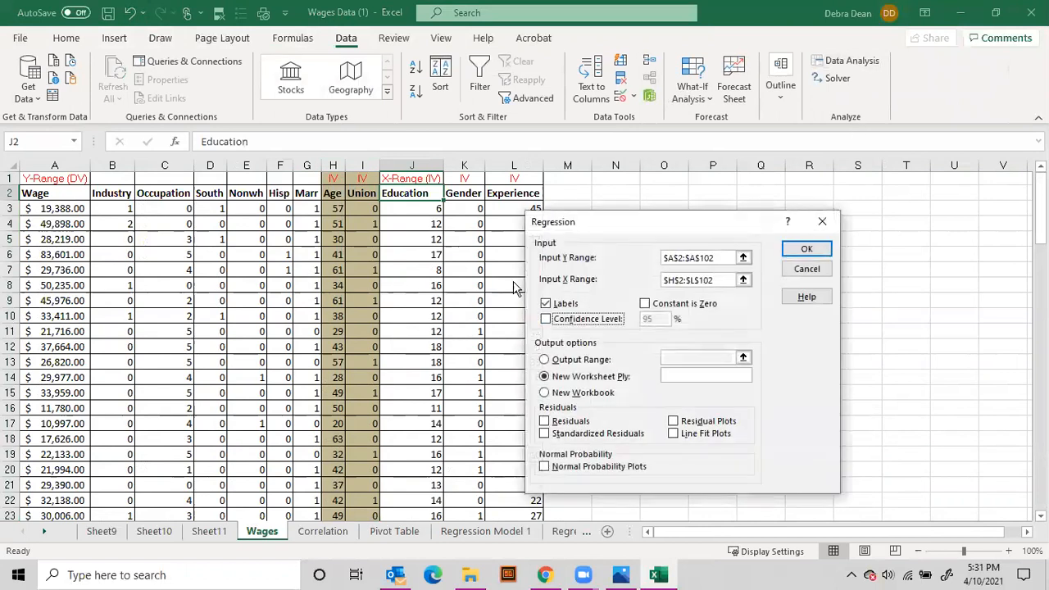
drag(730, 282, 635, 280)
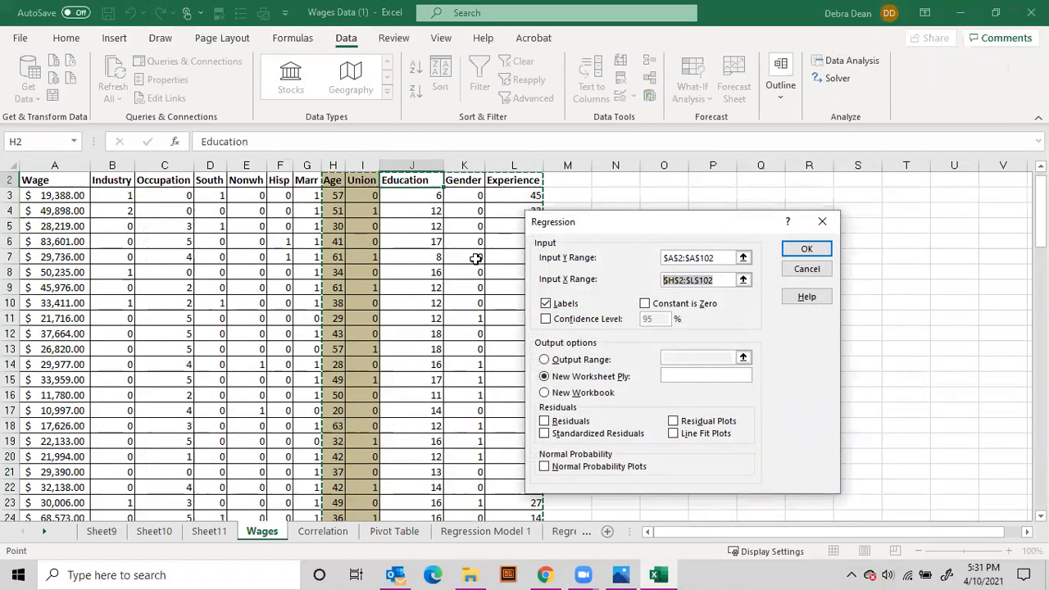
key(BackSpace)
drag(408, 182, 508, 309)
key(ctrl+shift+Down)
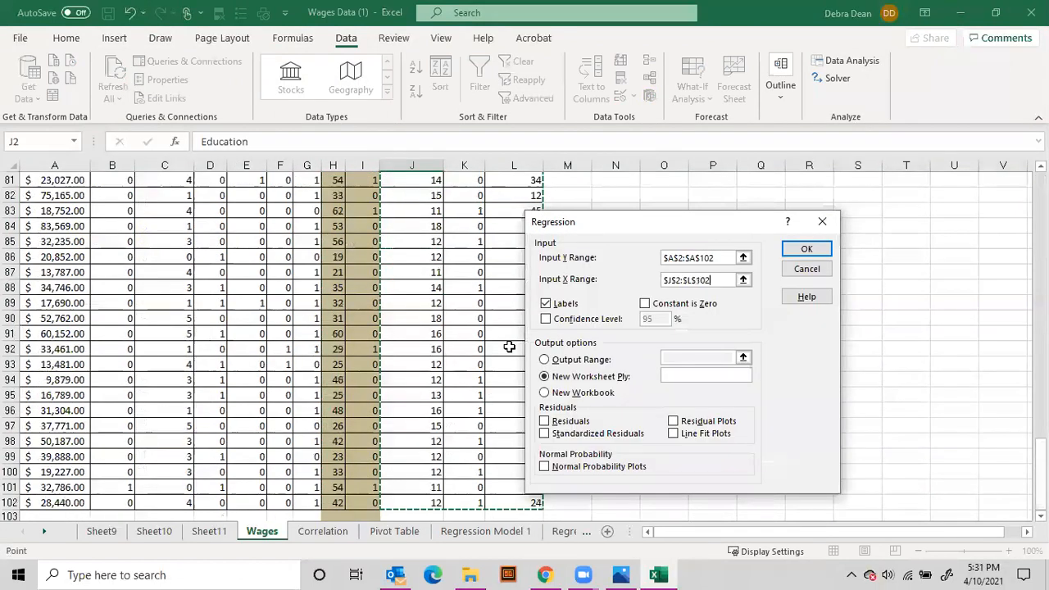
click(806, 249)
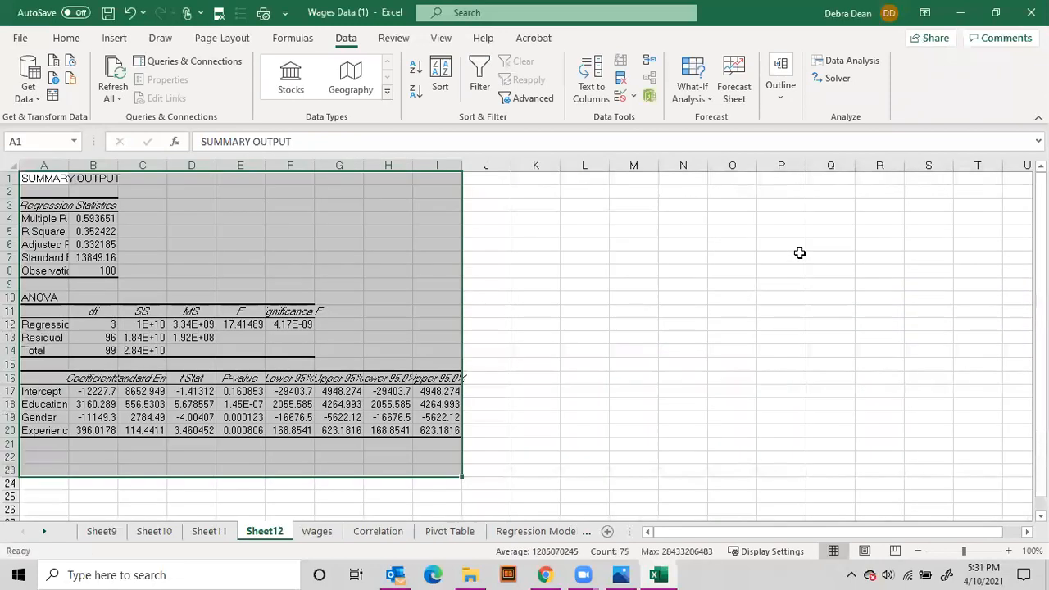
AutoFit columns A to I of the new regression output and show the regression statistics in B4:B7 with three decimals
drag(437, 165, 20, 161)
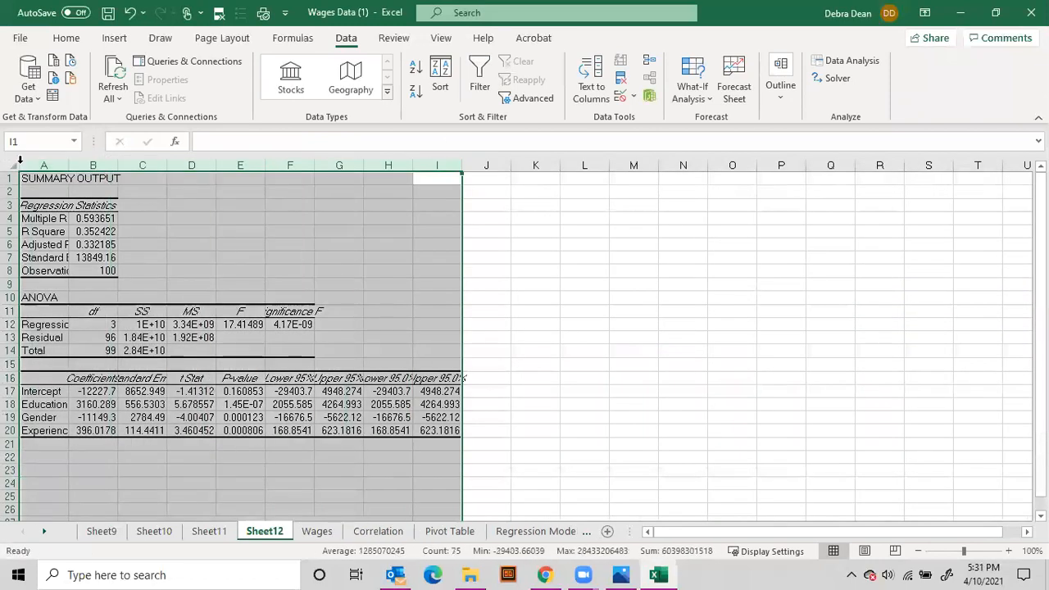
double_click(167, 165)
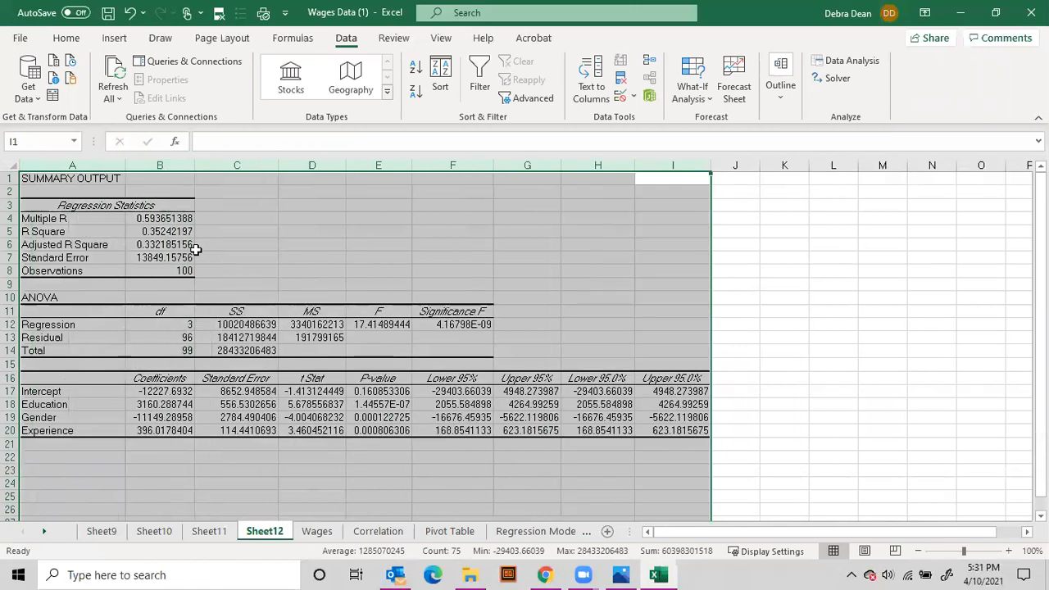
drag(169, 219, 170, 257)
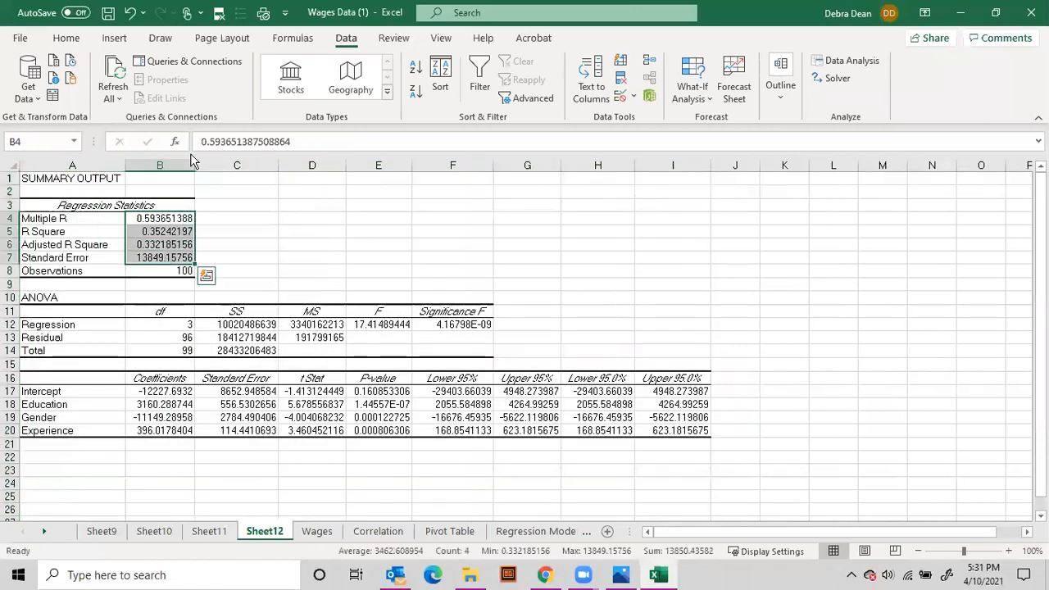
click(66, 38)
click(560, 92)
click(560, 92)
click(560, 93)
click(560, 93)
click(560, 93)
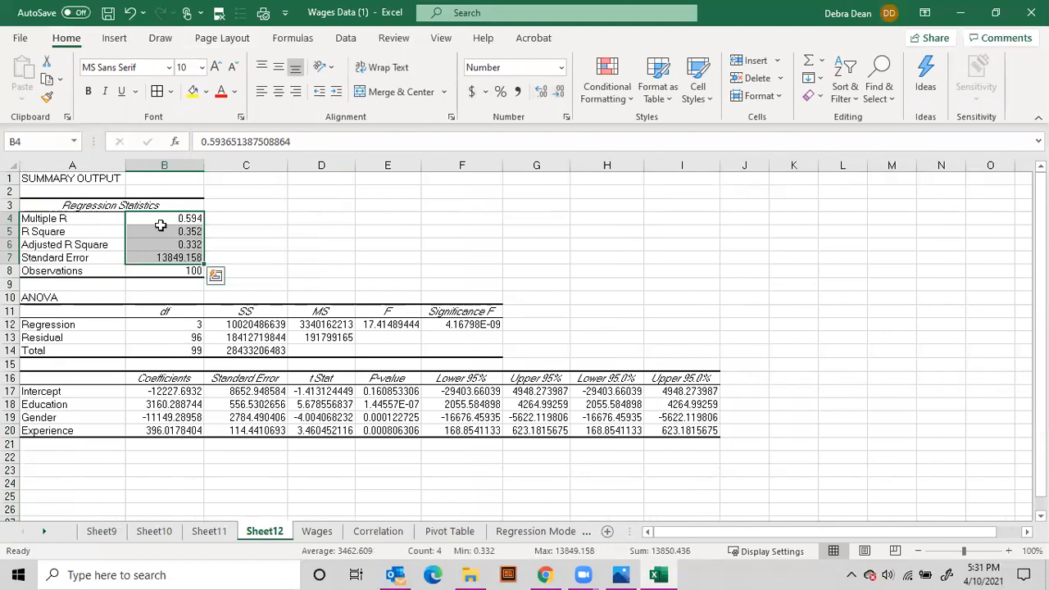
Enter "33% of variability of wage/income is based on education, gender, and experience." in C6 beside Adjusted R Square
click(263, 243)
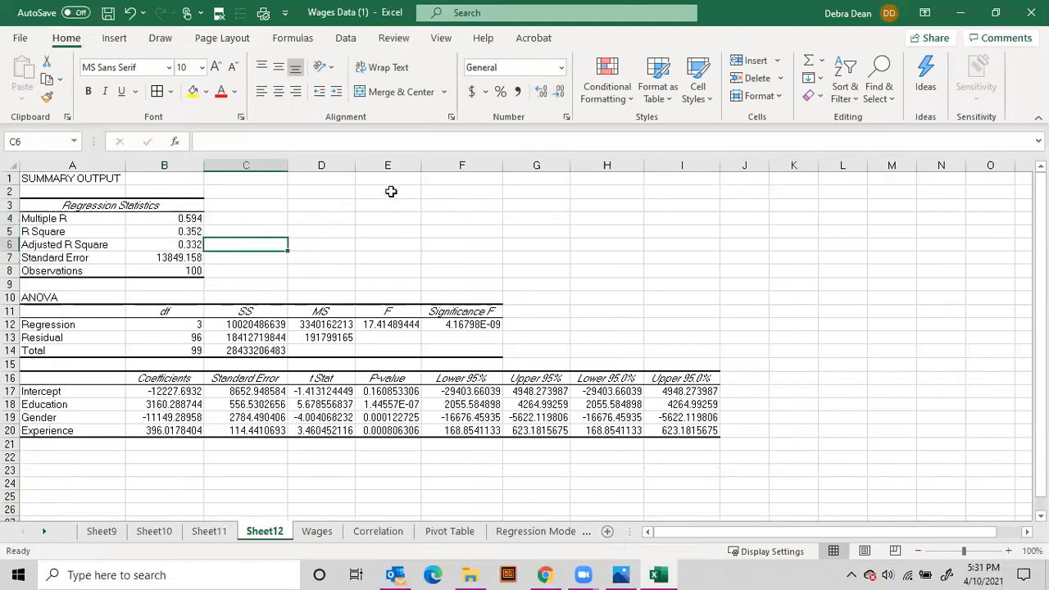
text(33% of)
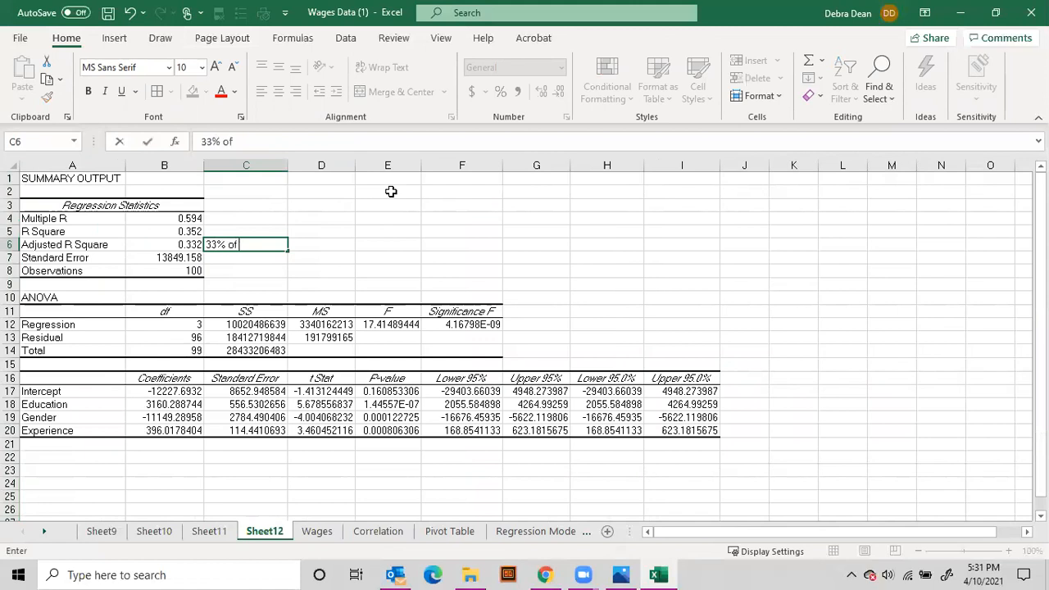
text( variabli)
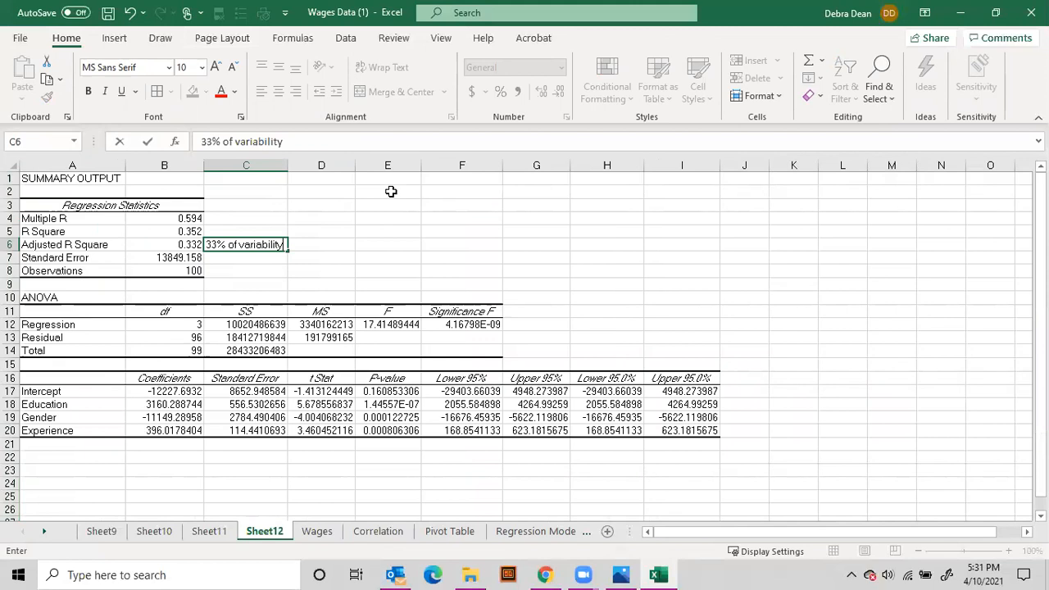
text(ity of wage/income is)
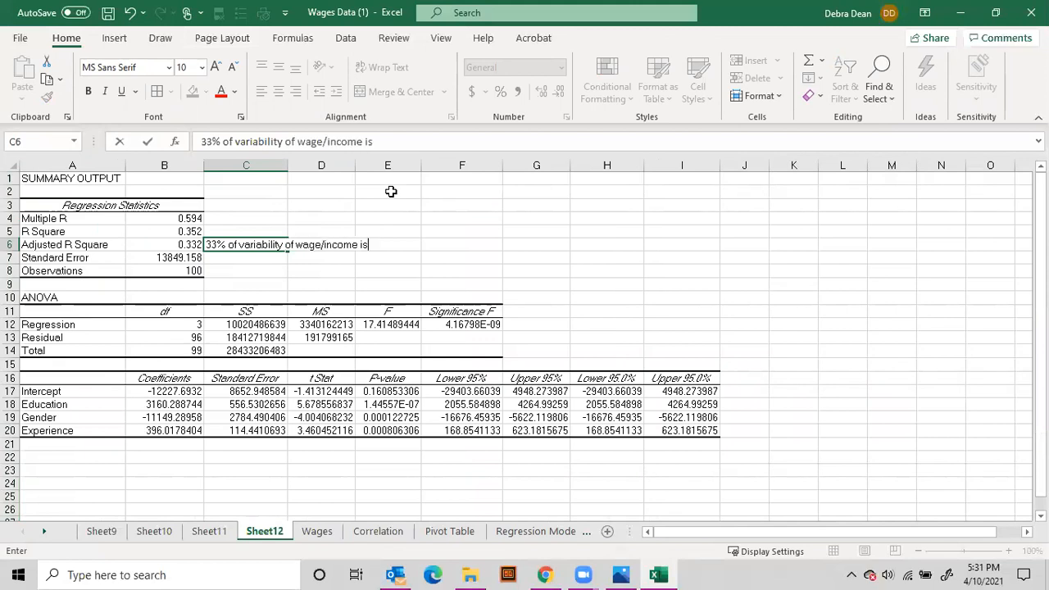
text(ucation, gender, and experience.)
key(Return)
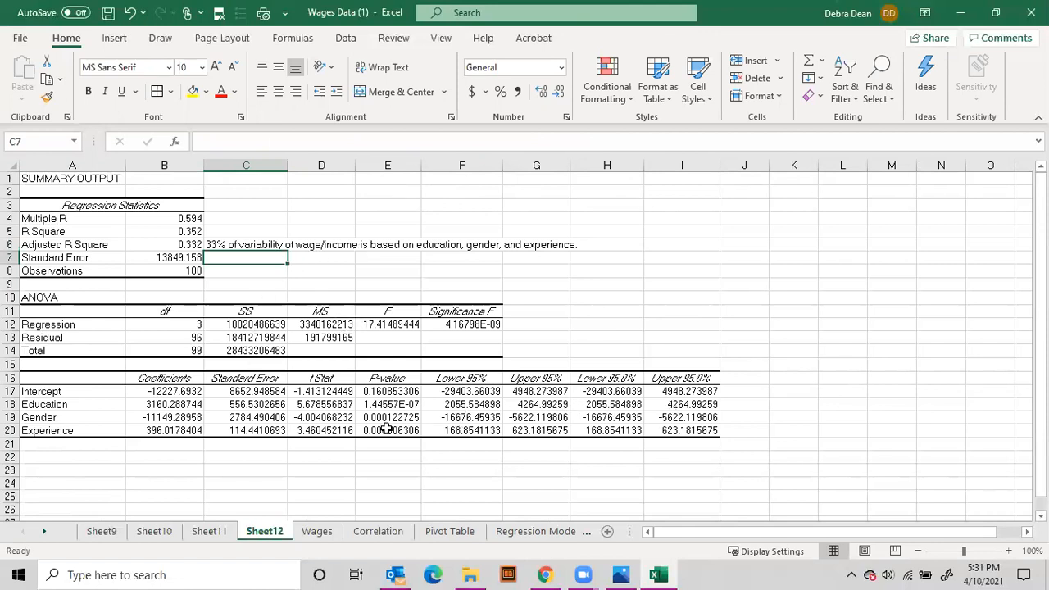
Fill the P-value heading and values in E16:E20 with yellow
click(396, 392)
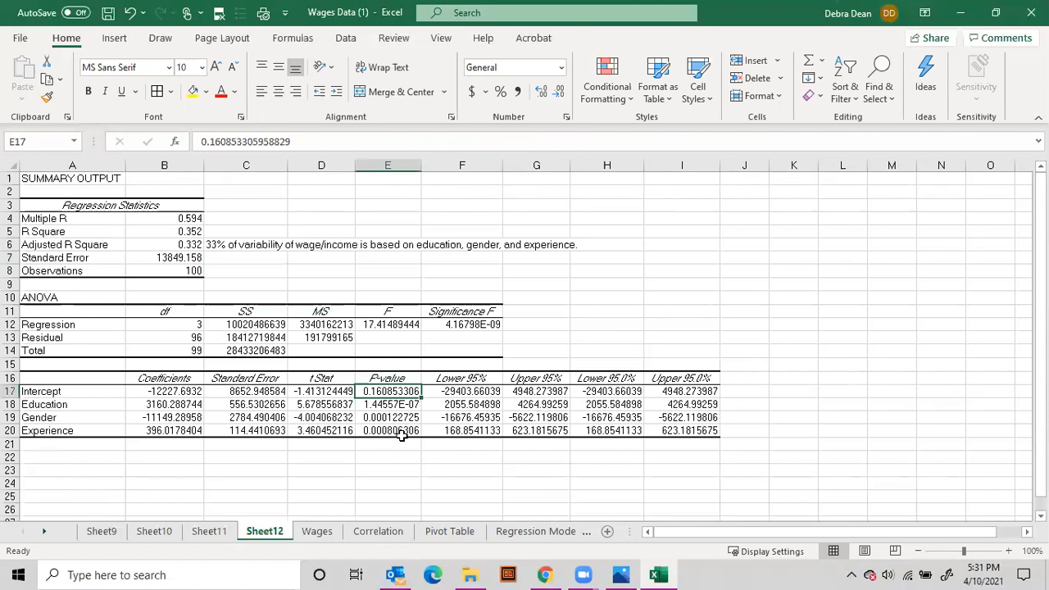
drag(402, 432, 401, 380)
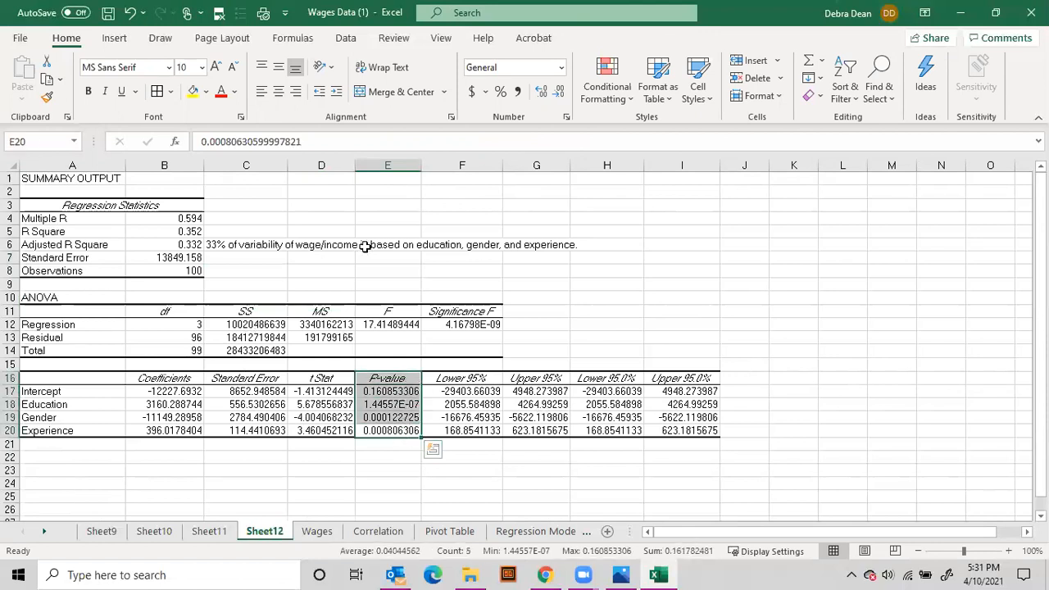
click(192, 91)
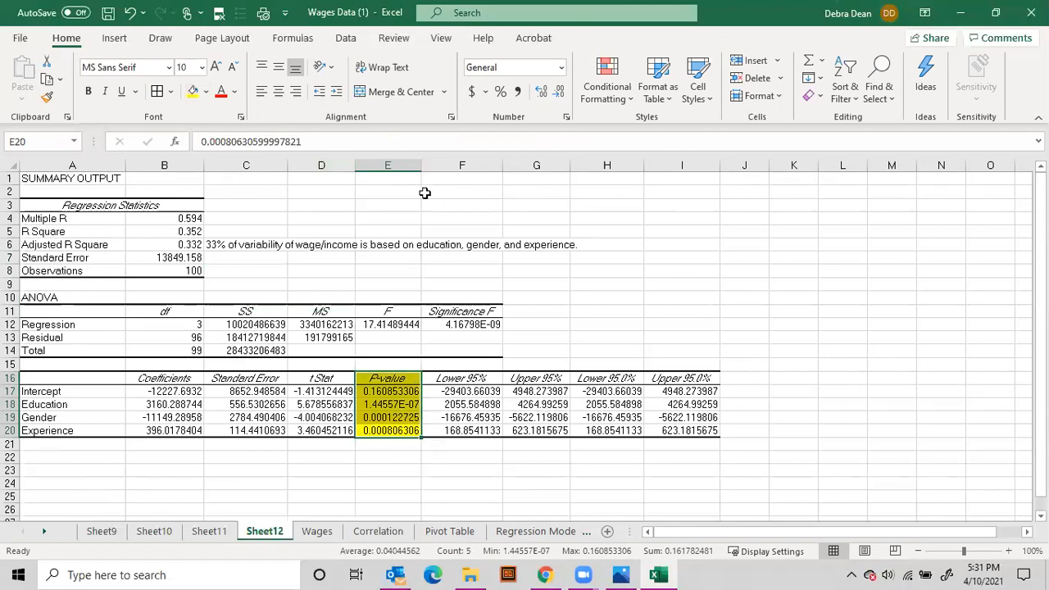
Write Education's P-value as the full decimal 0.000000144557 in E24 and review it there
click(368, 406)
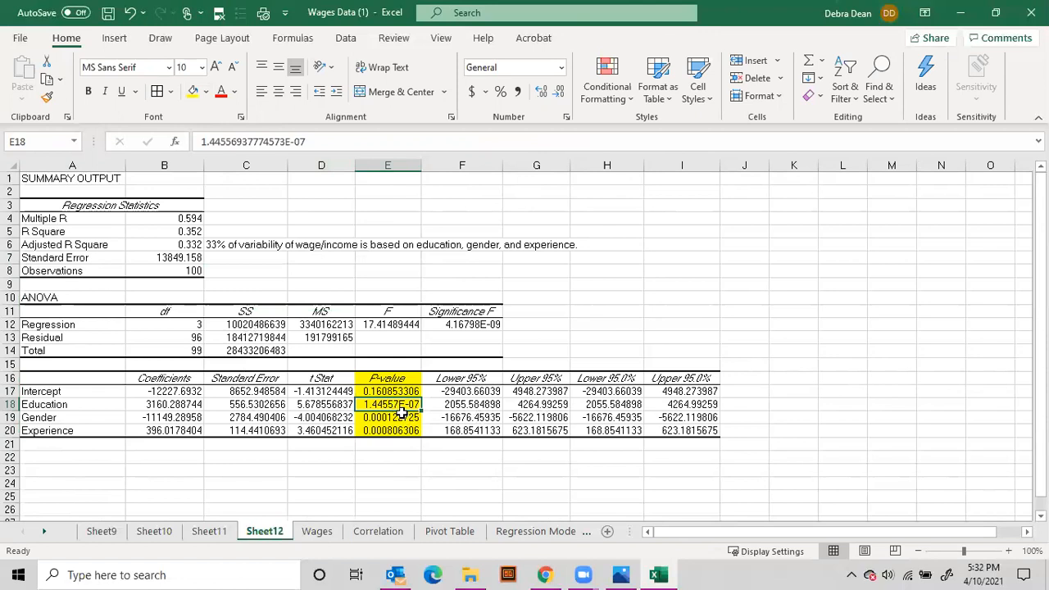
click(390, 483)
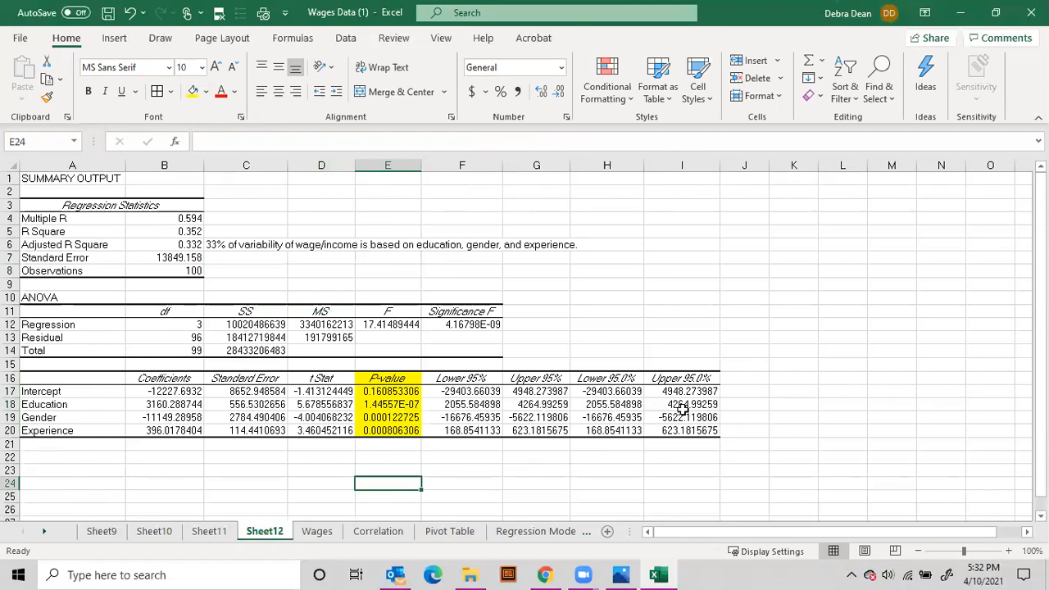
text(000000144557)
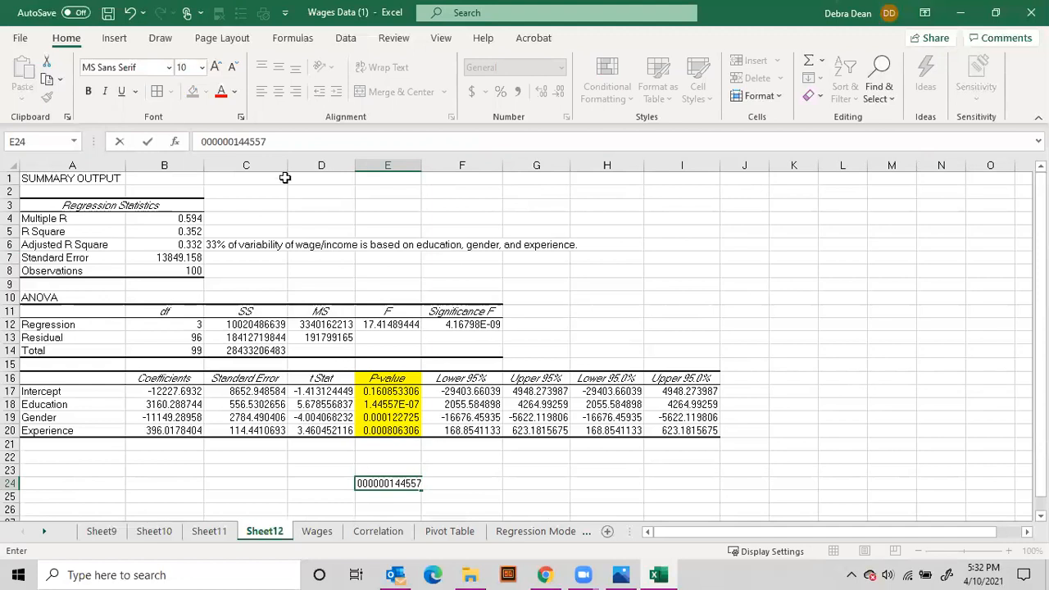
click(203, 141)
text(0.)
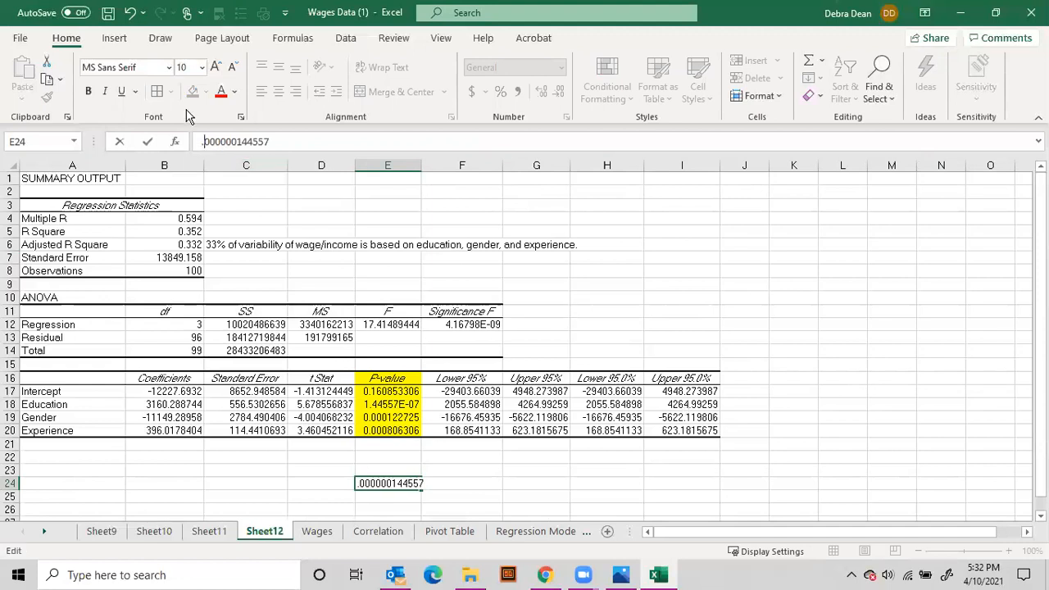
key(Return)
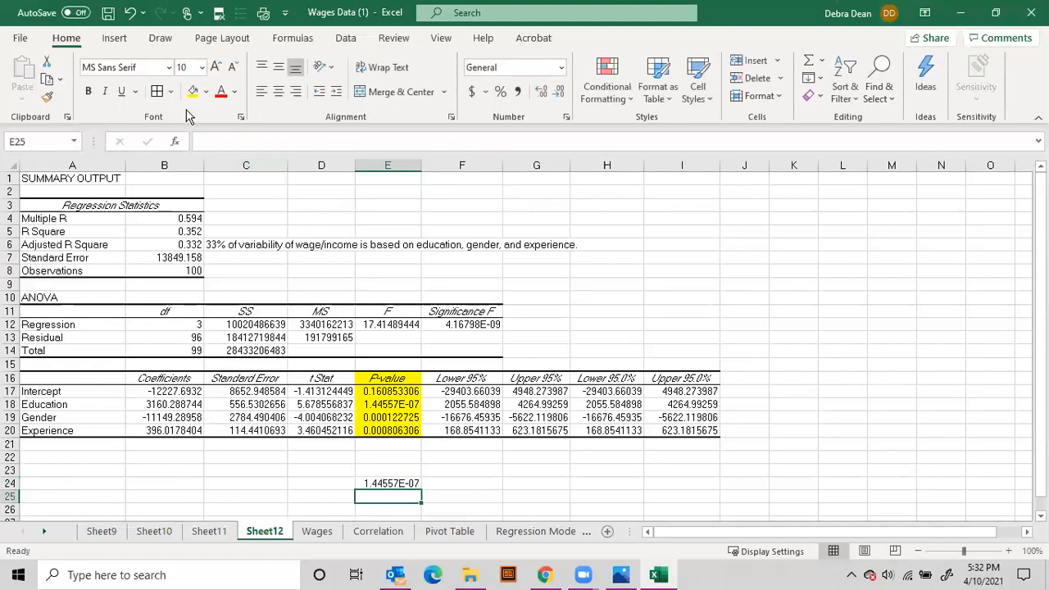
click(377, 485)
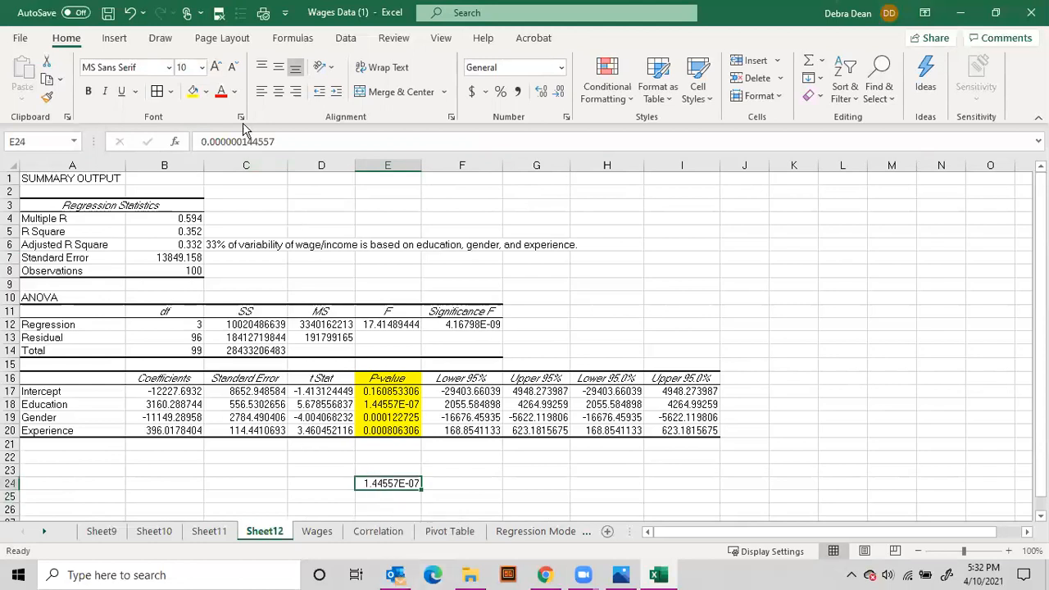
drag(287, 144, 200, 143)
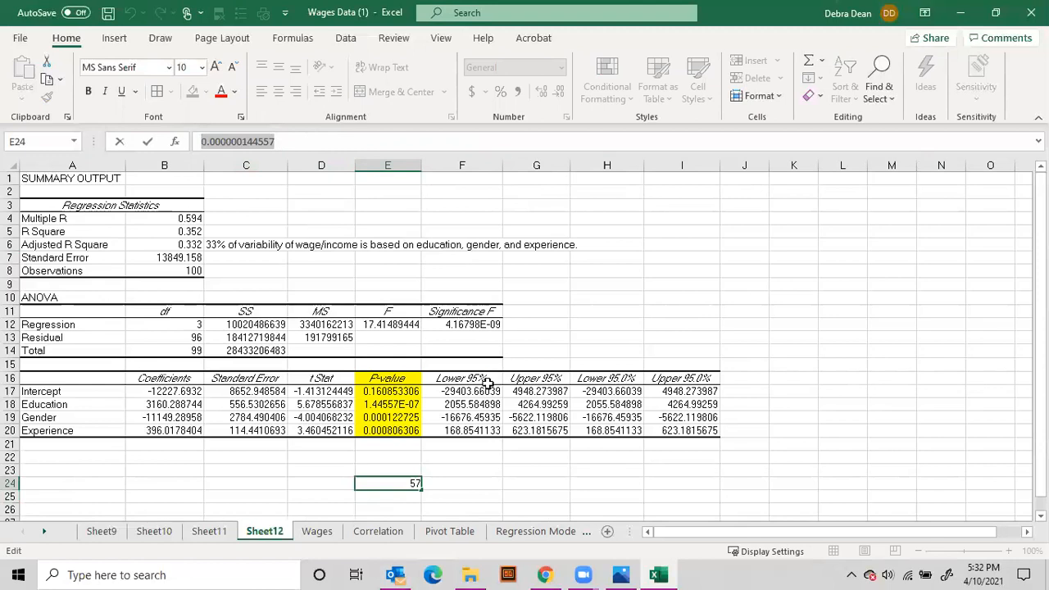
Replace Education's P-value in E18 with .00
click(396, 405)
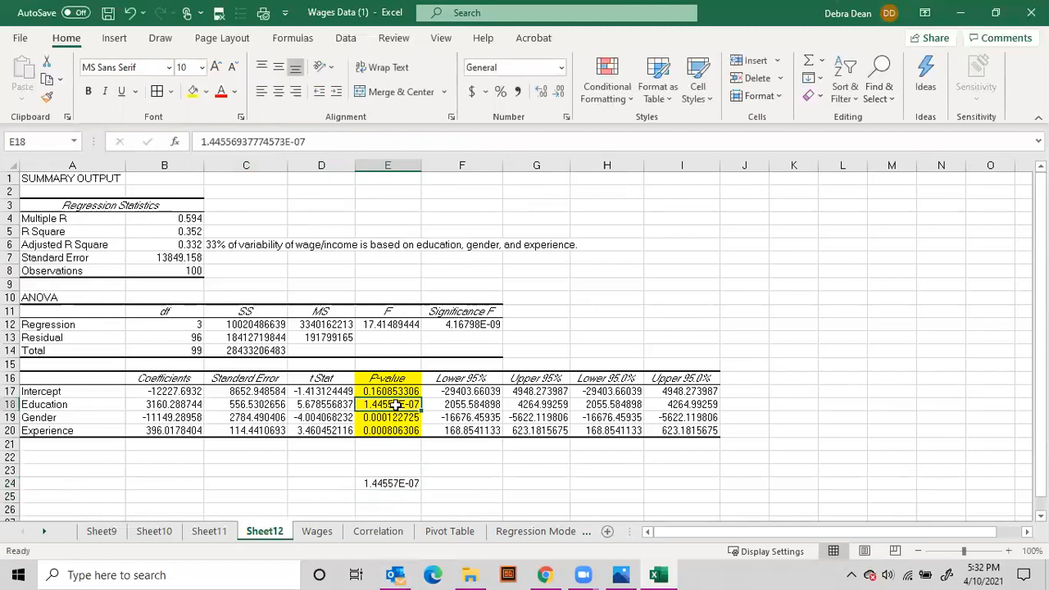
text(.)
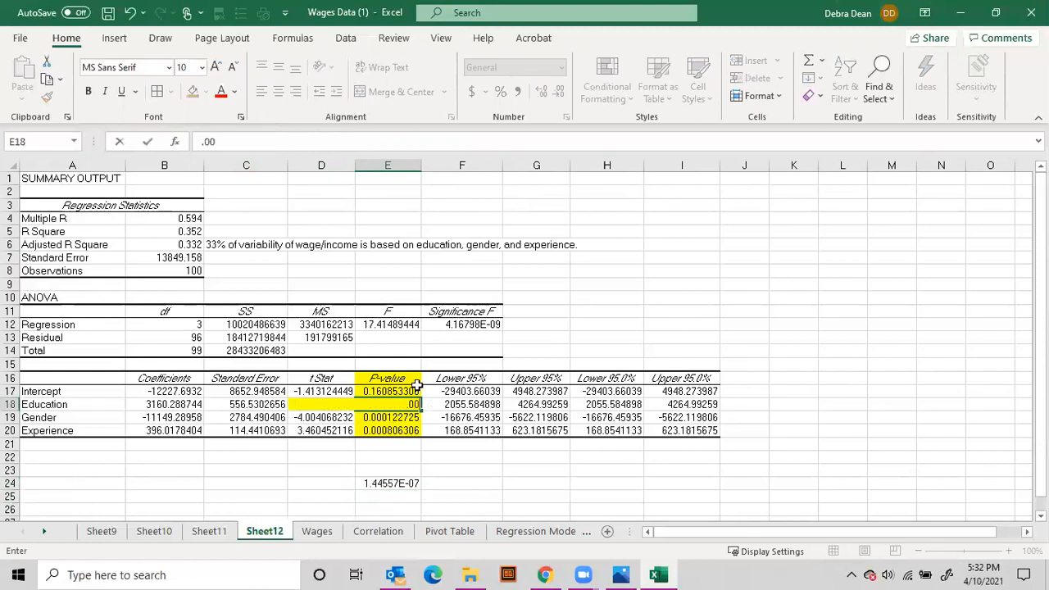
text(00)
key(Return)
Show all the P-values in E17:E20 with two decimals, extending the Gender cell's number format up to Education
click(405, 392)
click(558, 94)
click(558, 94)
click(557, 94)
click(557, 94)
click(557, 94)
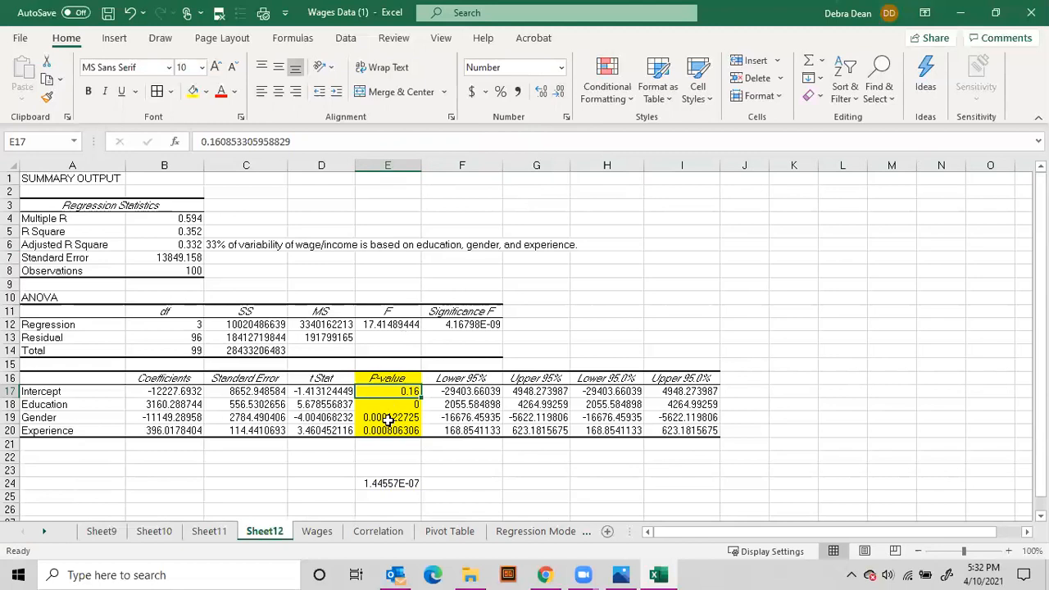
drag(384, 418, 384, 429)
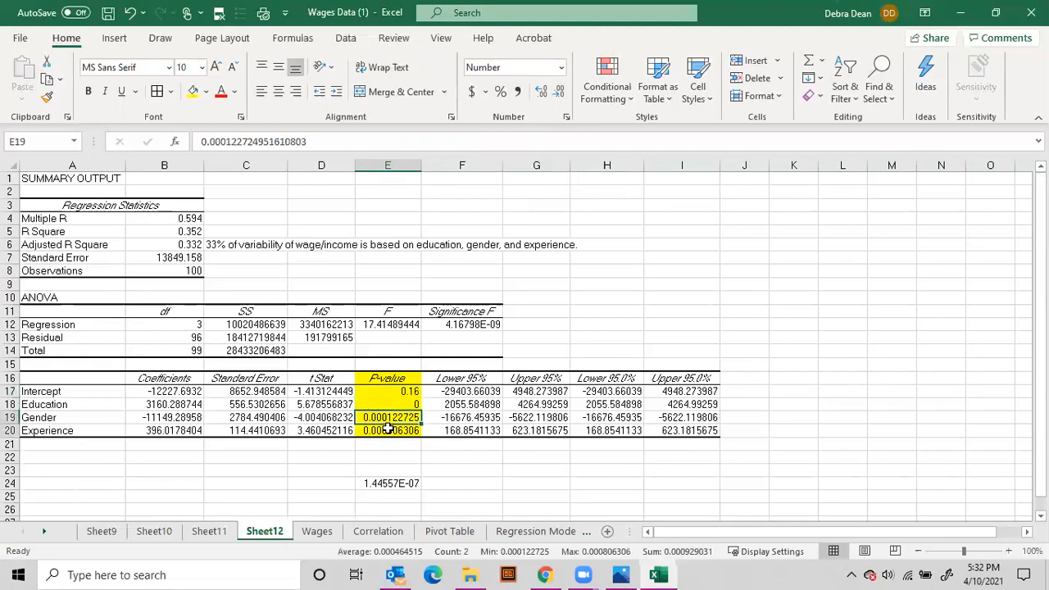
click(559, 93)
click(558, 94)
click(559, 94)
click(559, 95)
click(560, 96)
click(560, 96)
click(560, 96)
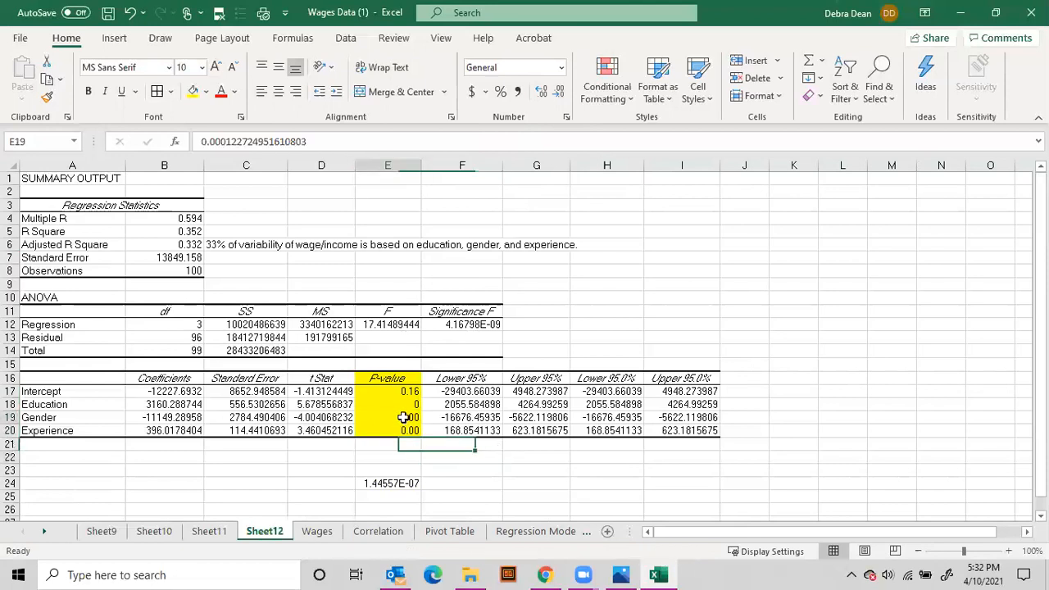
drag(421, 436, 417, 406)
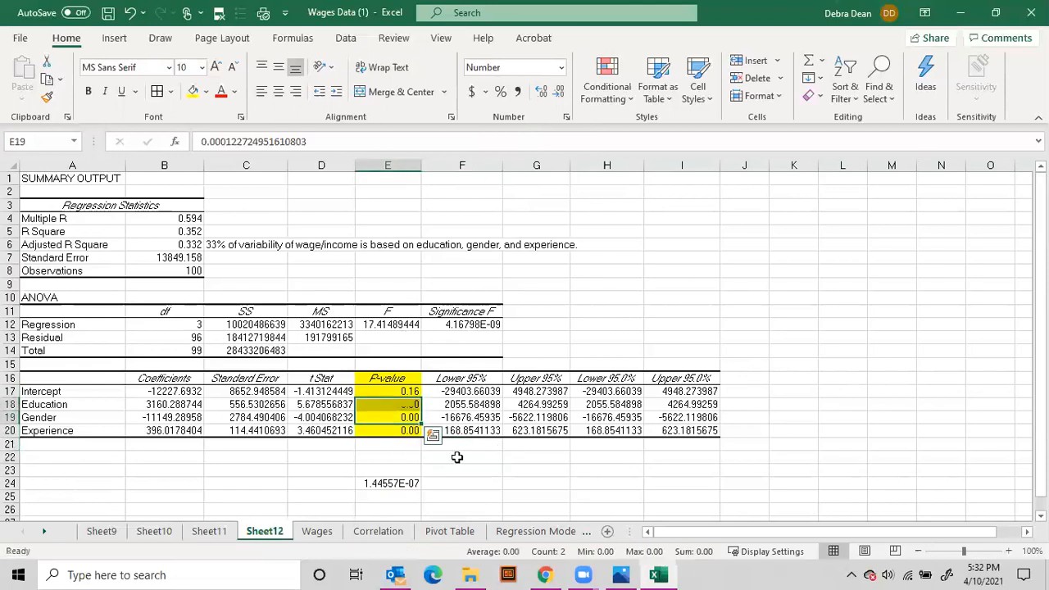
click(508, 466)
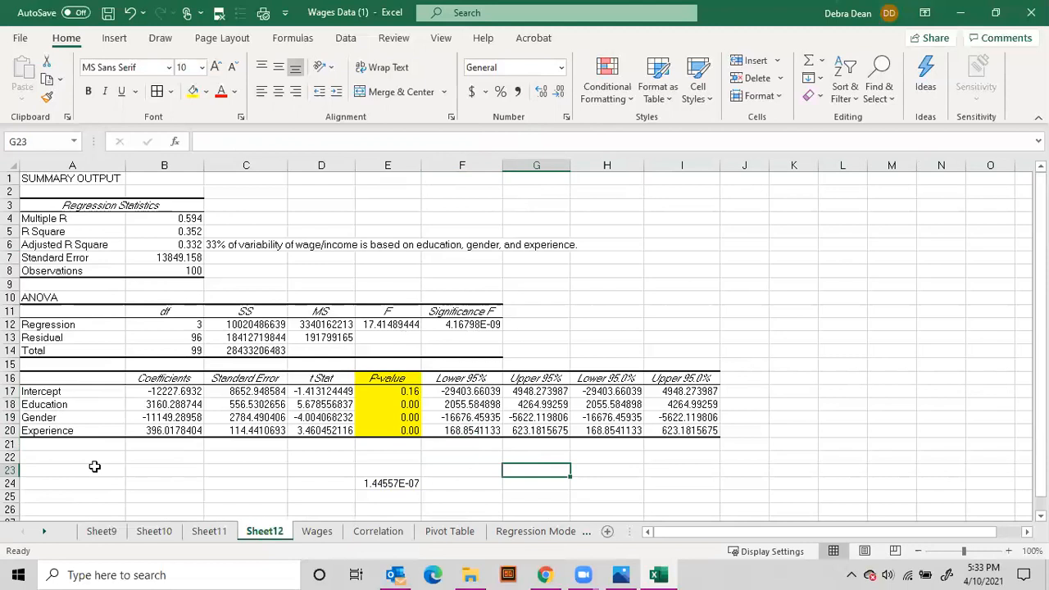
Select the Education, Gender and Experience labels in A18:A20 to review the predictors
drag(42, 403, 43, 430)
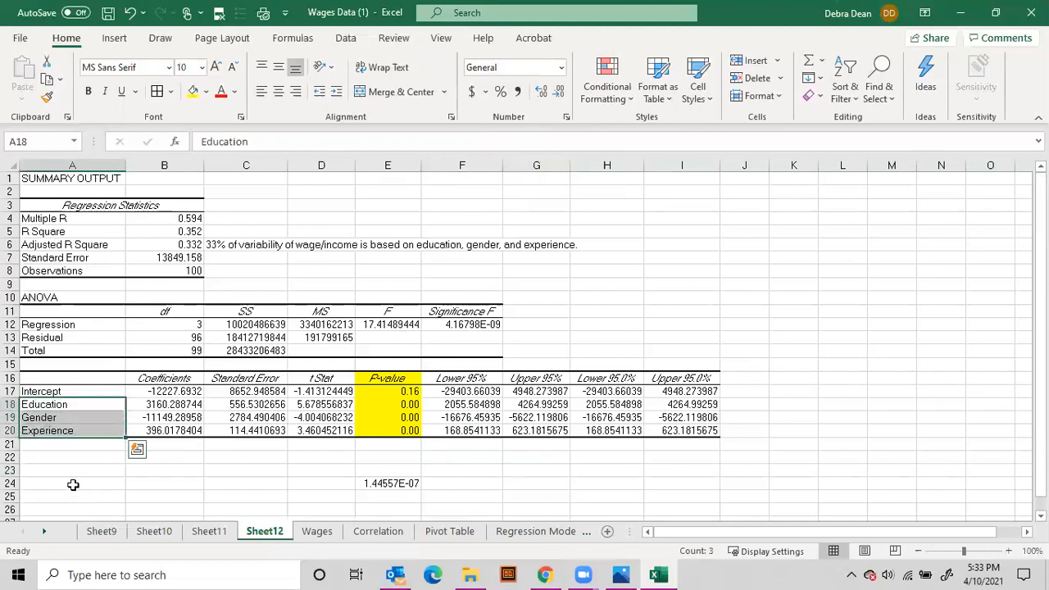
Review the P-values and labels of Education, Gender and Experience, and open the Regression Model 2 sheet
drag(407, 405, 407, 431)
drag(42, 404, 45, 430)
click(45, 531)
click(46, 531)
click(45, 532)
click(492, 532)
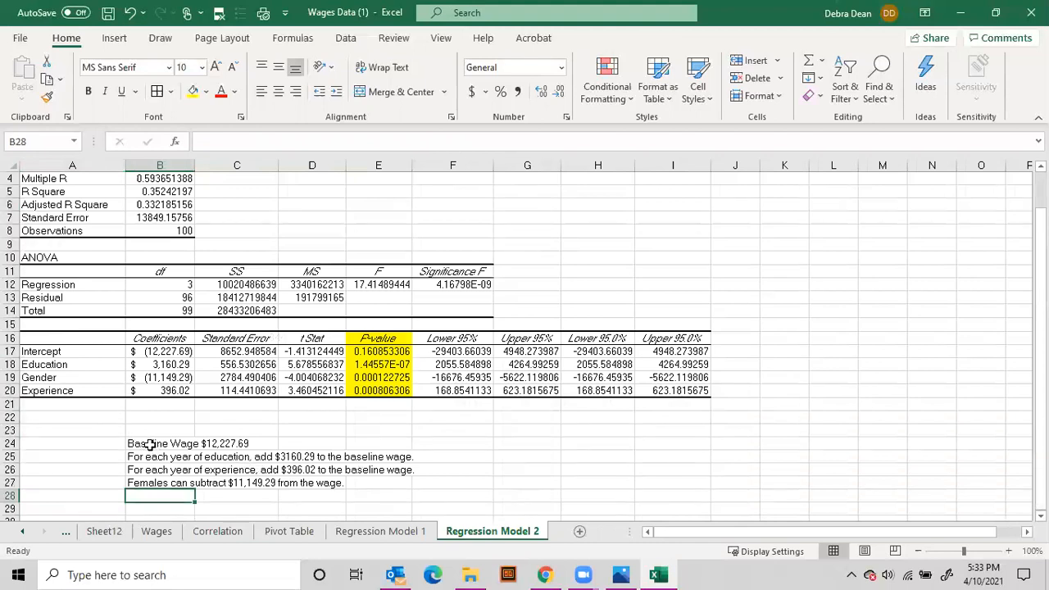
Compare the Intercept and Education coefficients with the baseline wage and education notes in B24:B25
click(161, 352)
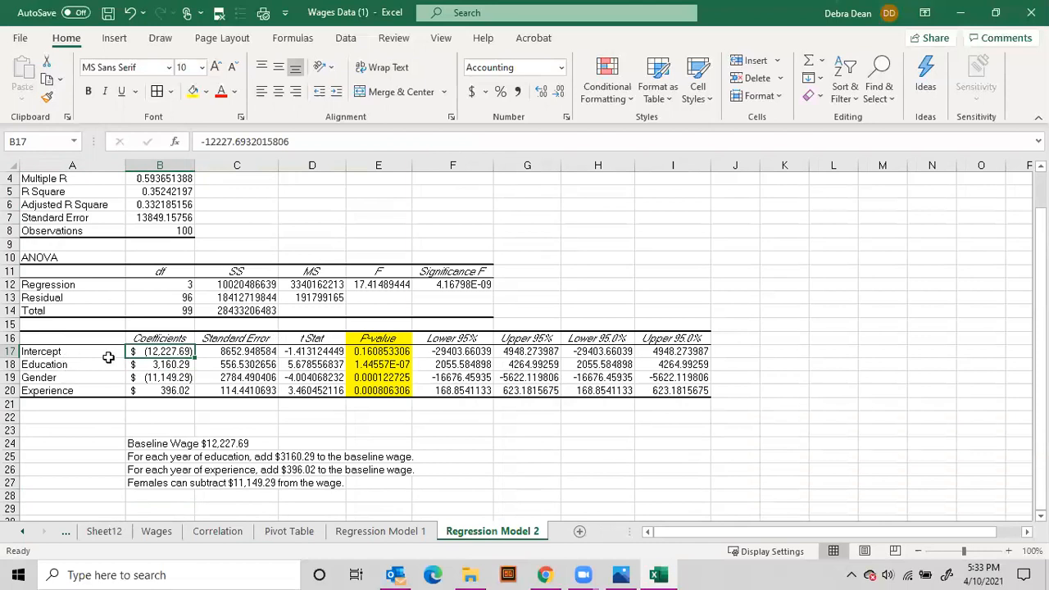
click(140, 447)
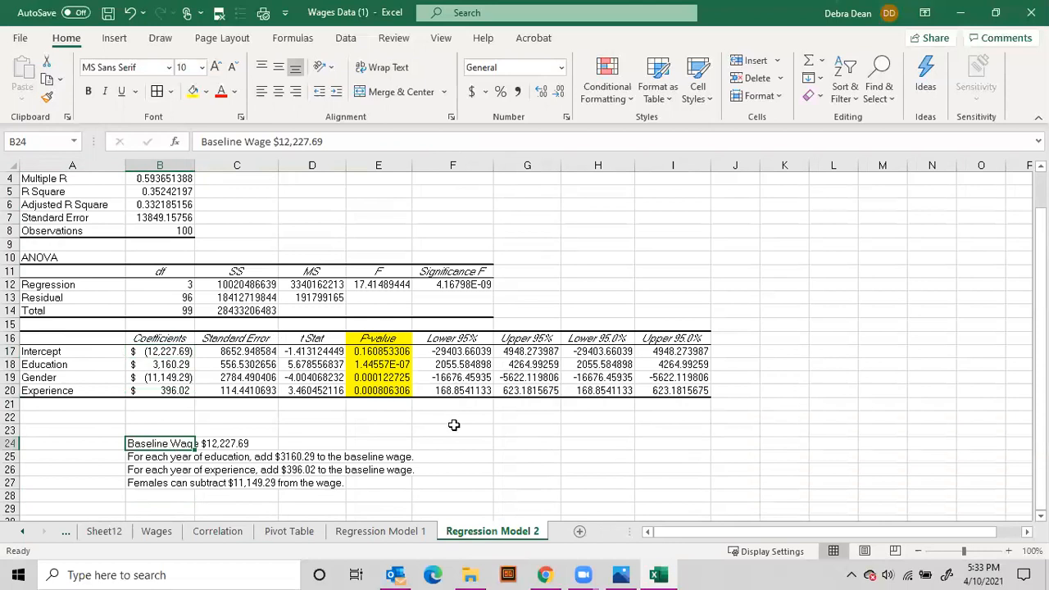
click(136, 460)
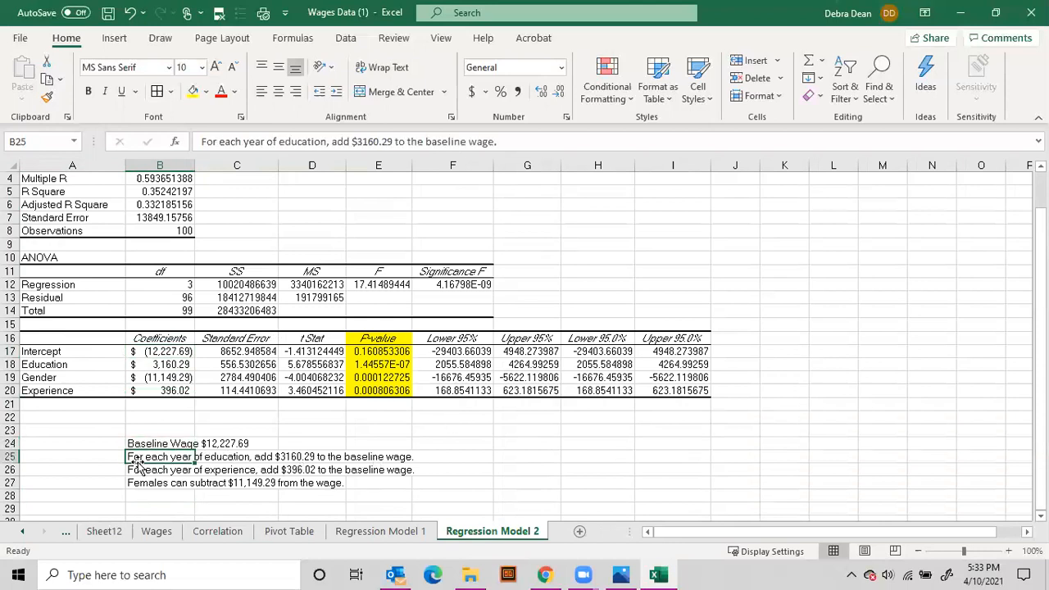
click(153, 364)
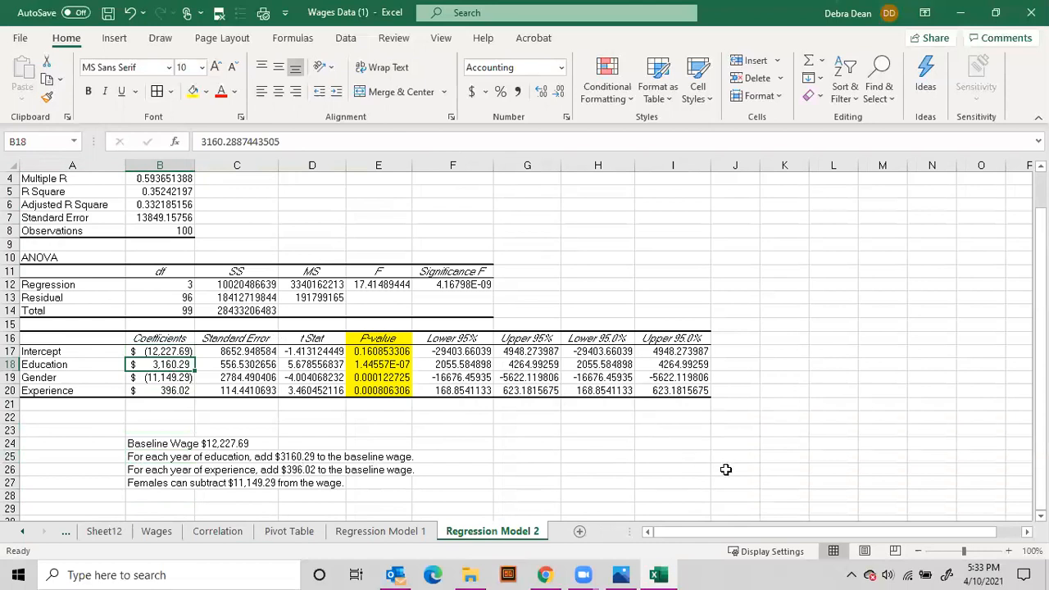
List the years of education 1 to 8 down L11:L18, beside the regression output
click(824, 269)
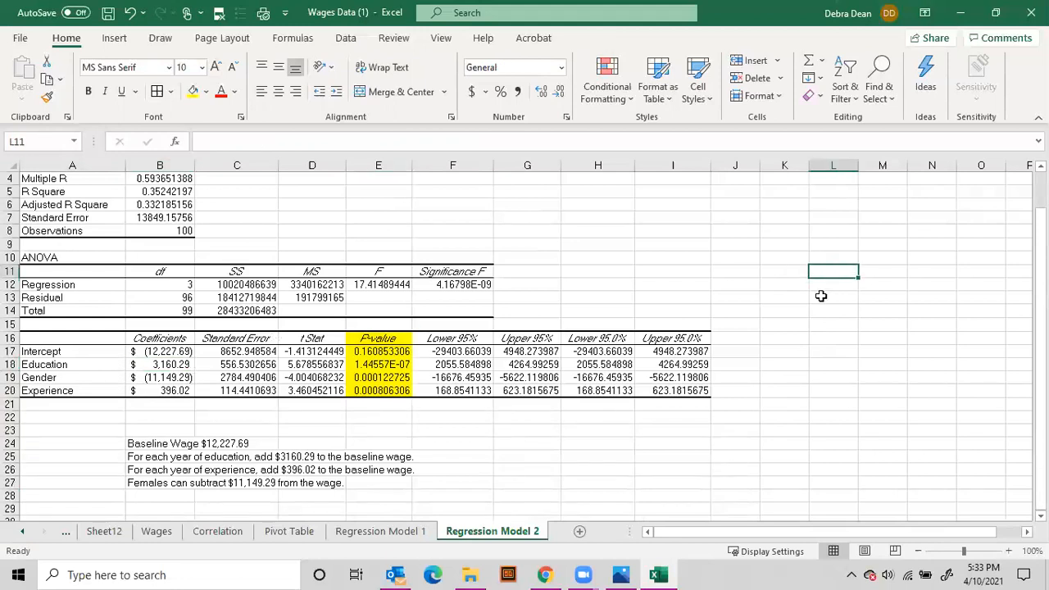
text(1)
key(Return)
text(2)
key(Return)
text(3)
key(Return)
text(4)
key(Return)
text(5)
key(Return)
text(6)
key(Return)
text(7)
key(Return)
text(8)
key(Return)
Enter the baseline wage 12227.69 in M10, one row above the list of years
key(Right)
key(Up)
key(Up)
key(Up)
key(Up)
key(Up)
key(Up)
key(Up)
key(Up)
key(Up)
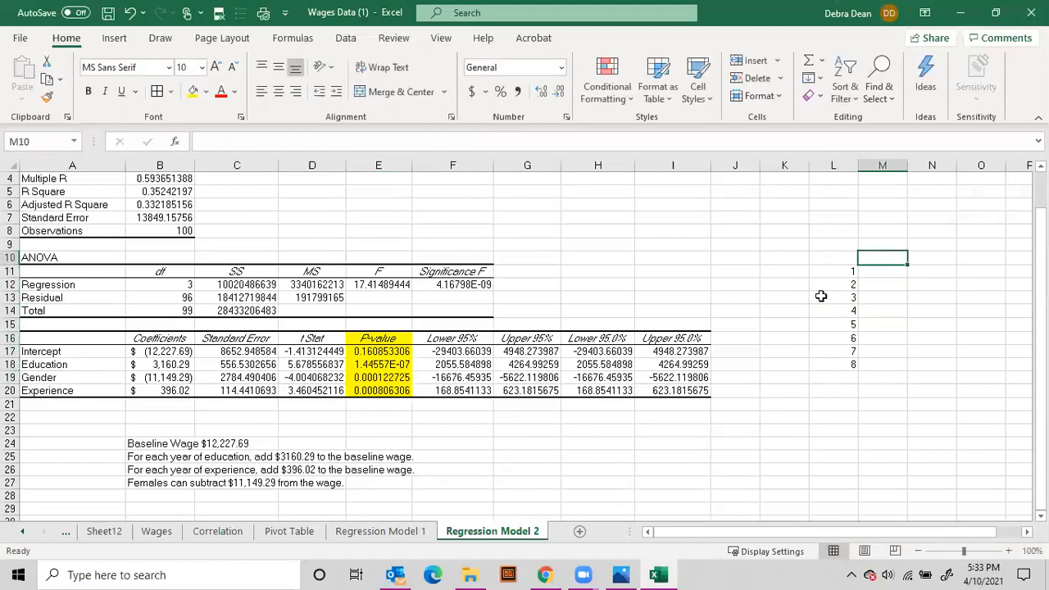
text(12227.69)
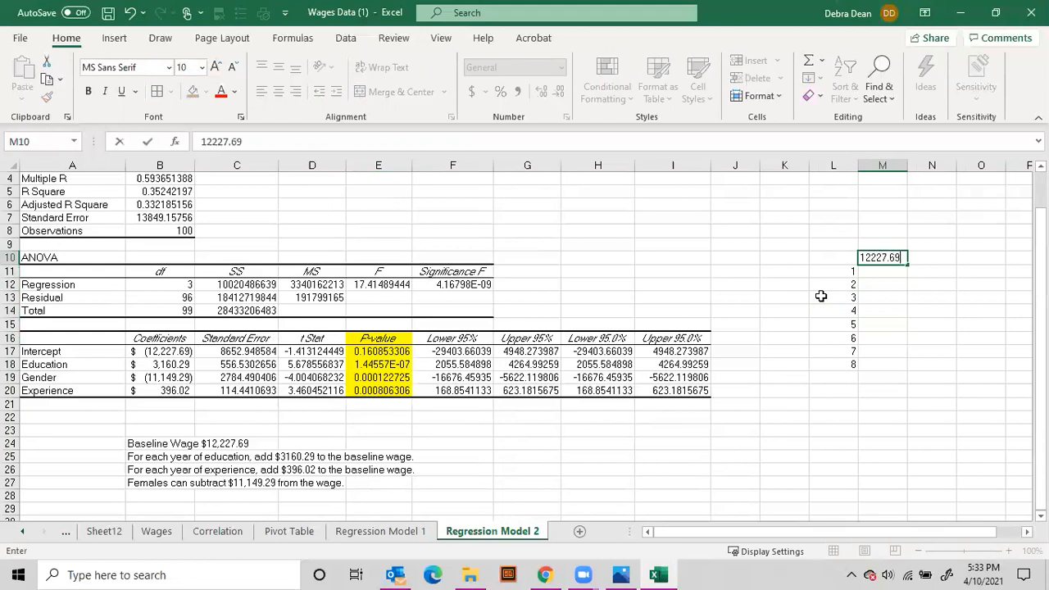
key(Return)
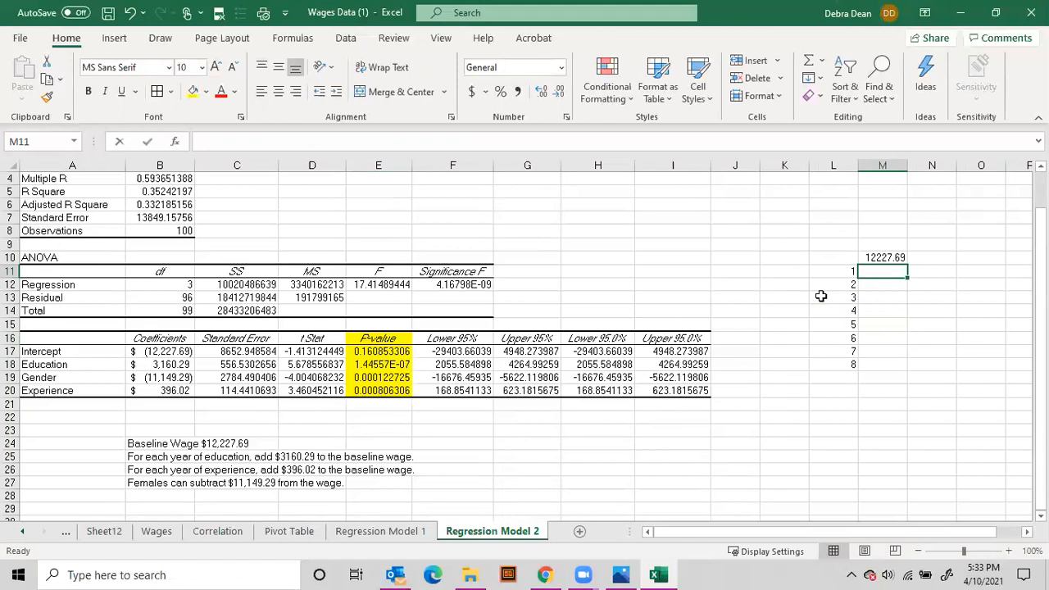
Calculate the wage for one year of education in M11 with the formula =3160.29+M10
text(3160.29)
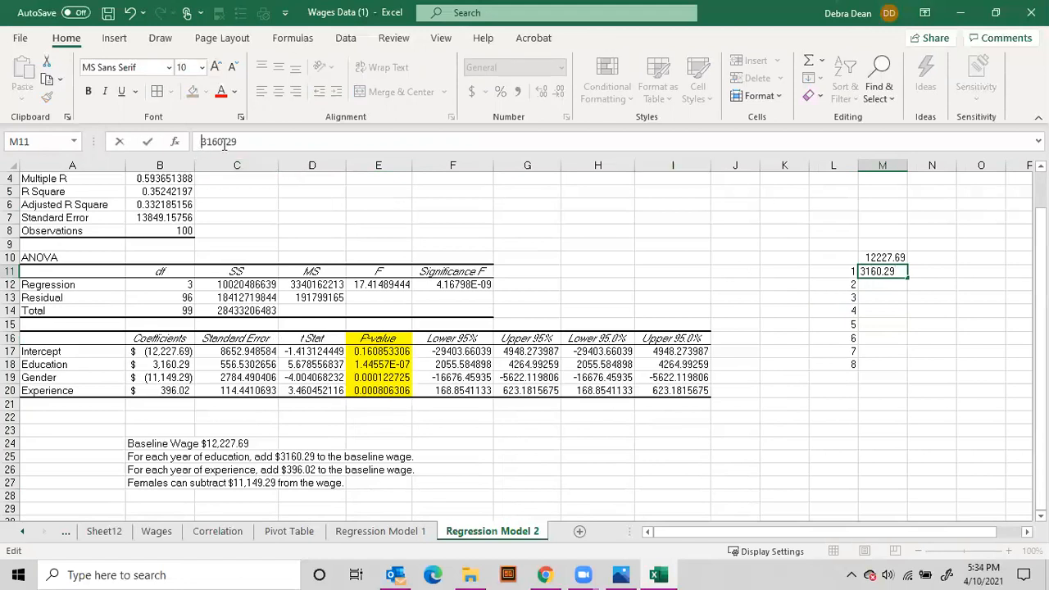
text(+)
key(BackSpace)
text(=)
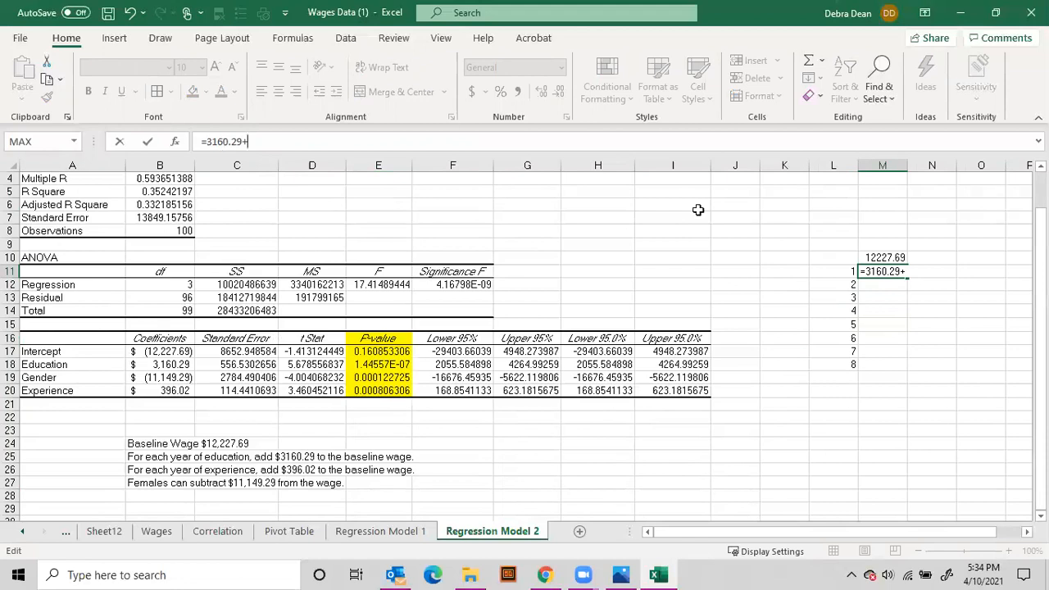
text(+)
click(884, 257)
key(Return)
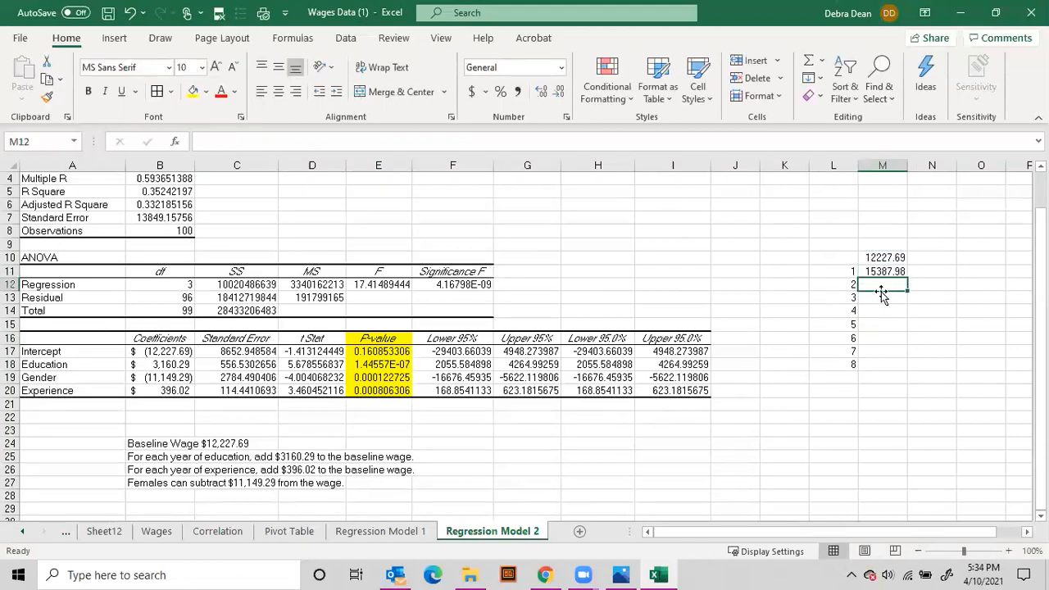
Enter the education increment 3160.29 in K12 and K13 and fill it down to K19
click(791, 290)
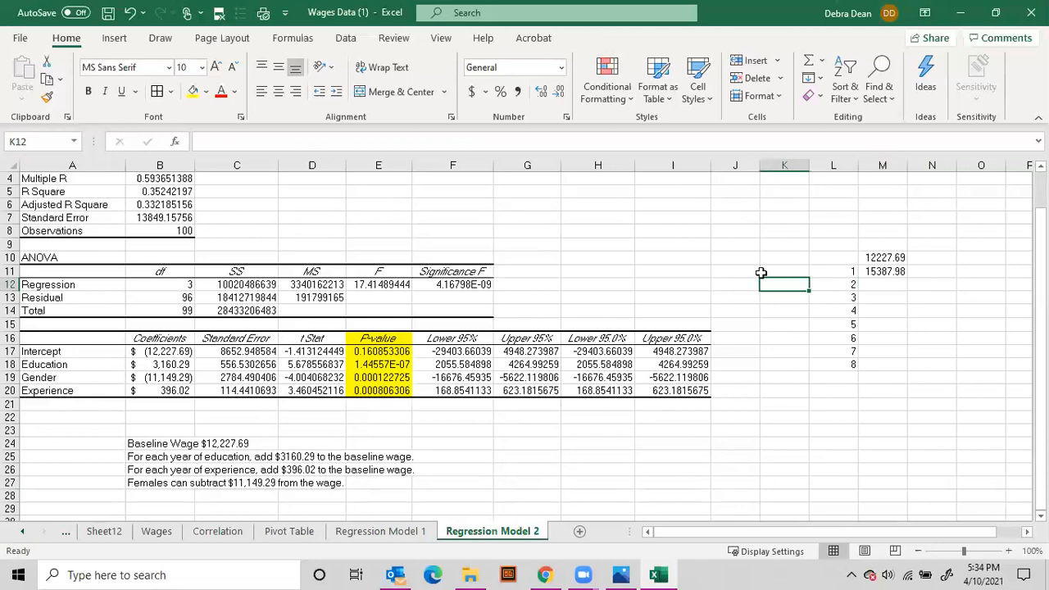
text(31)
key(Return)
text(31)
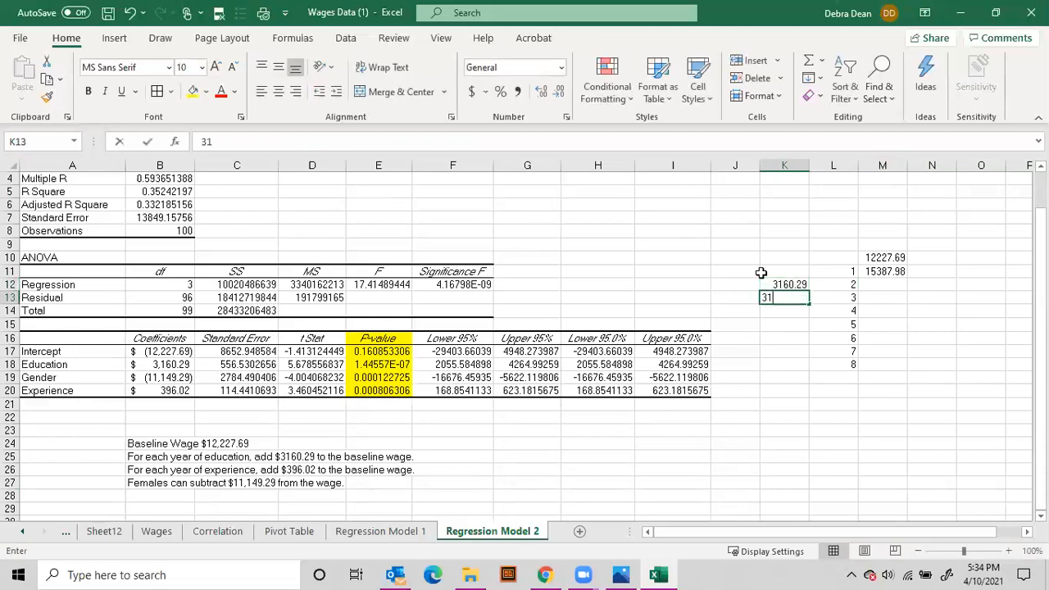
key(Return)
drag(777, 285, 810, 382)
Calculate the wage for two years of education in M12 with the formula =M11+K12
click(882, 285)
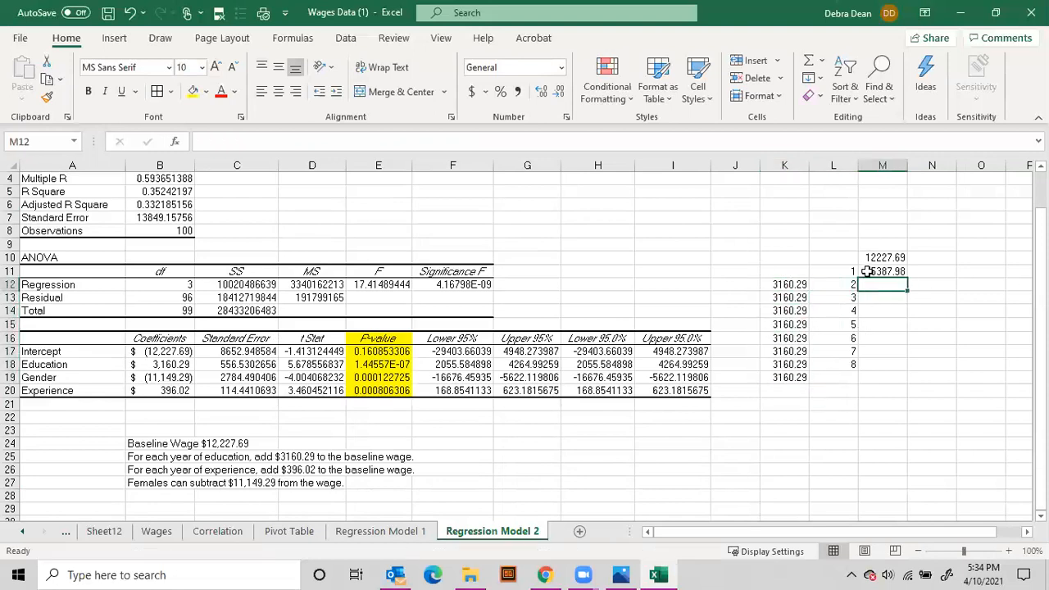
text(=)
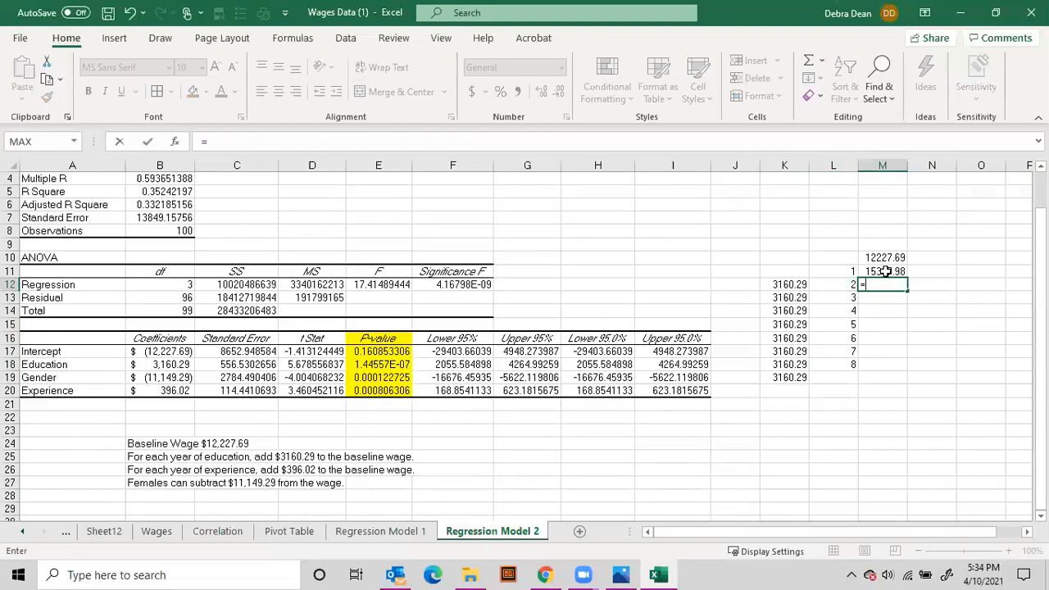
click(887, 272)
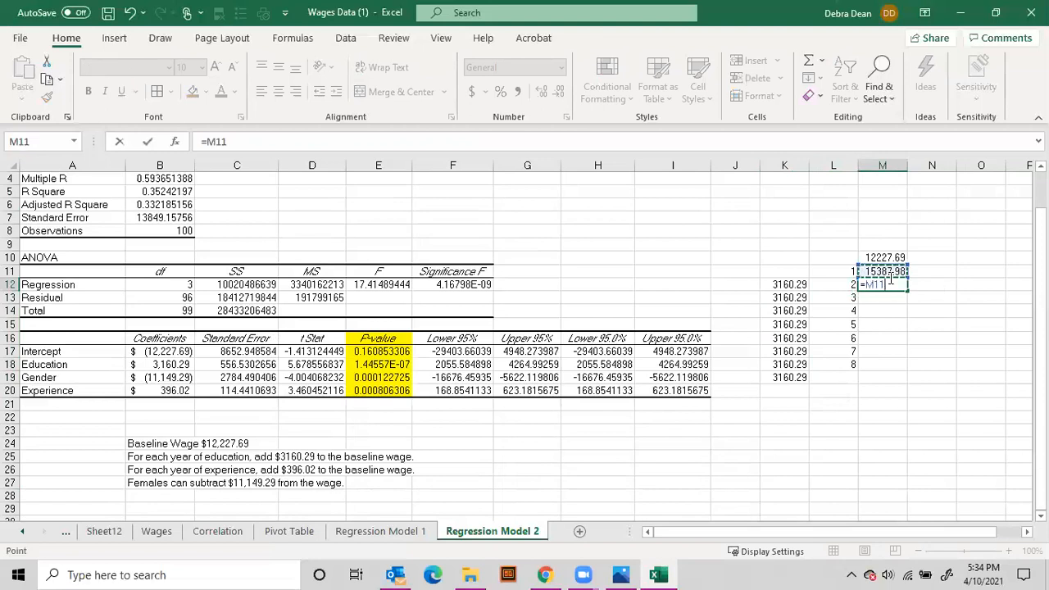
text(+)
click(791, 287)
key(Return)
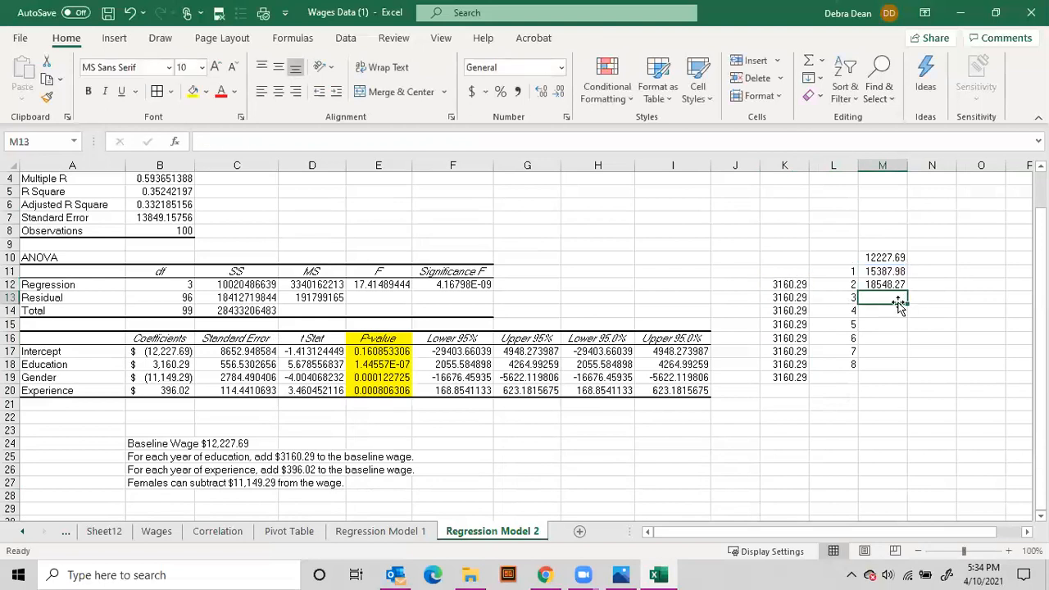
Calculate the third year's wage in M13 with =M12+K13 and fill the wage formulas down to M18
text(=)
click(890, 287)
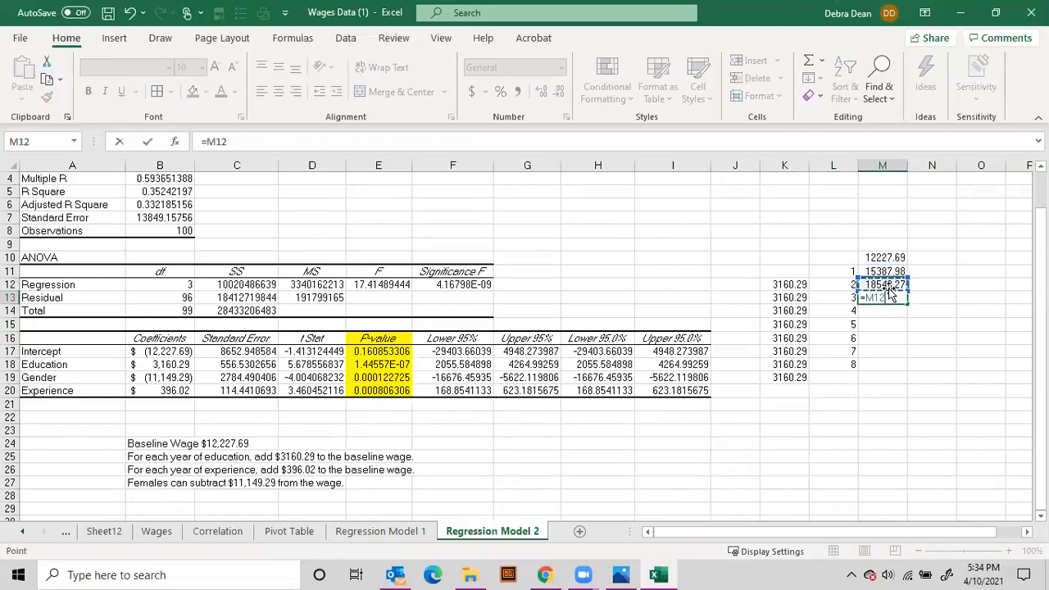
text(+)
click(791, 297)
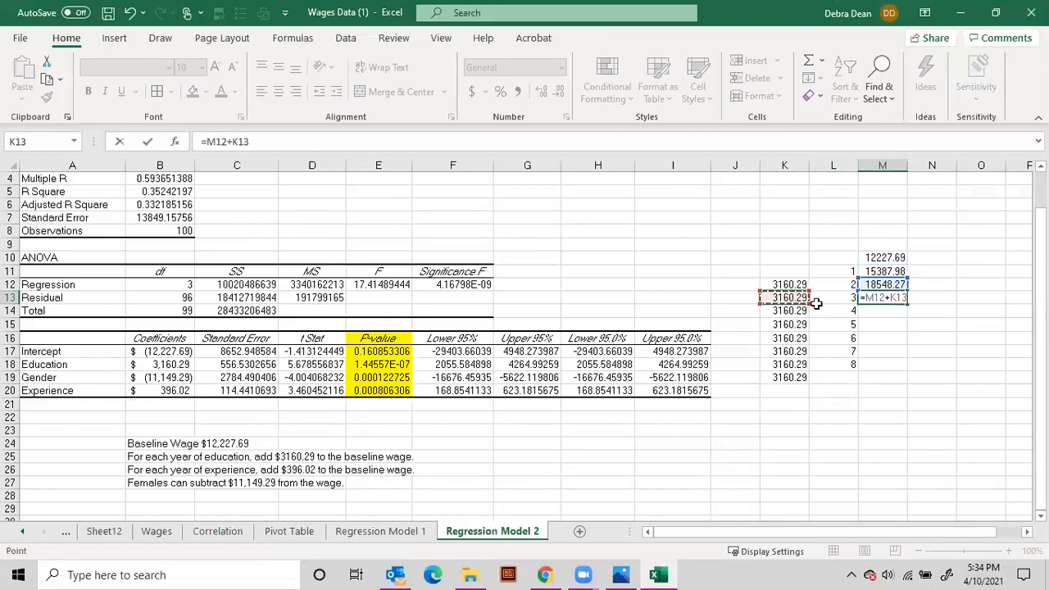
key(Return)
click(882, 285)
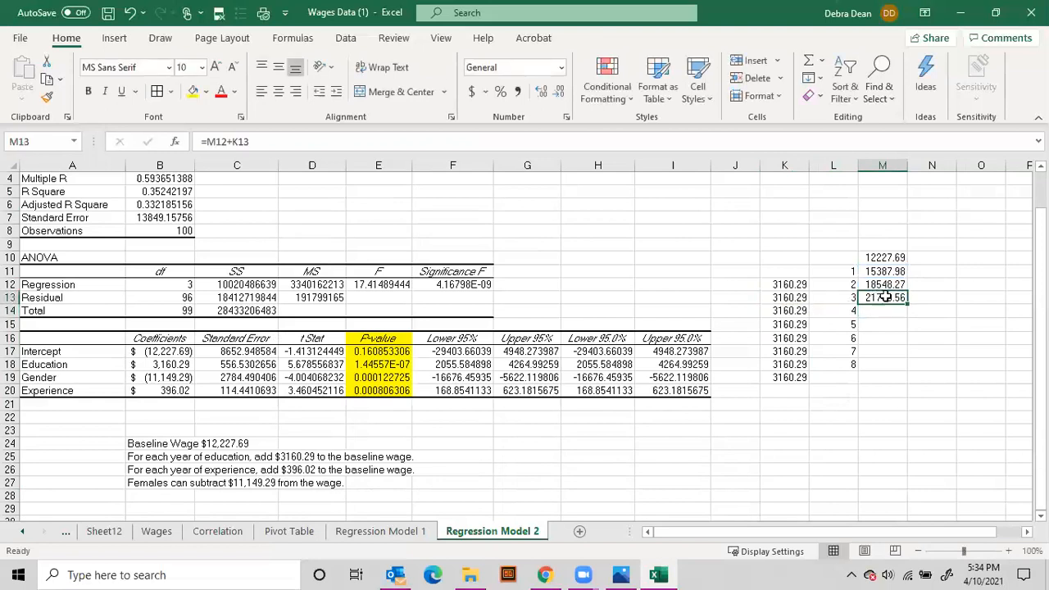
drag(885, 286, 907, 368)
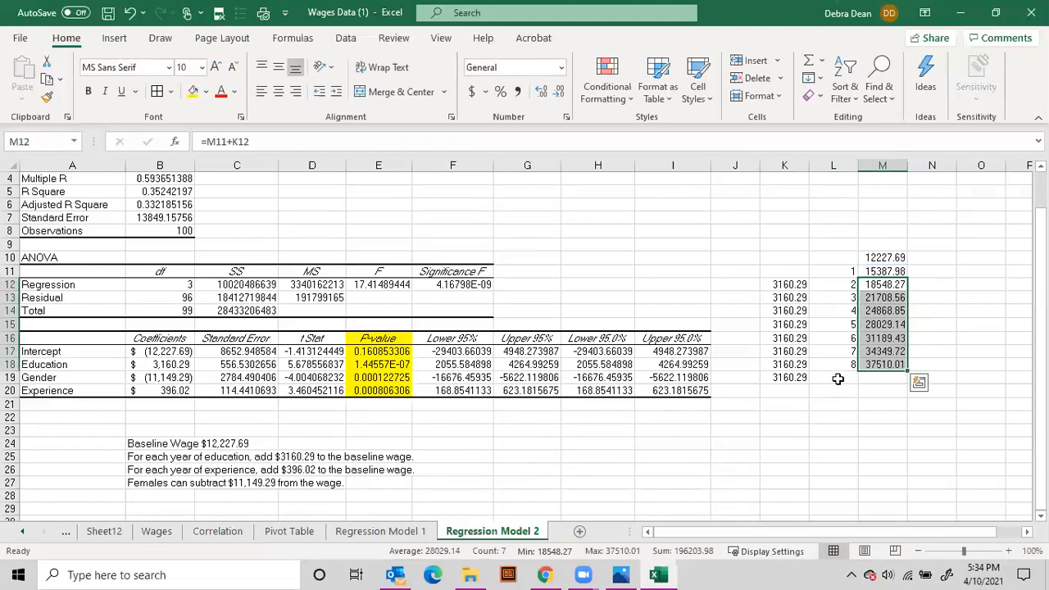
Extend the years, wage formulas and 3160.29 increments down to row 28, covering 18 years of education
click(838, 379)
drag(845, 327, 890, 461)
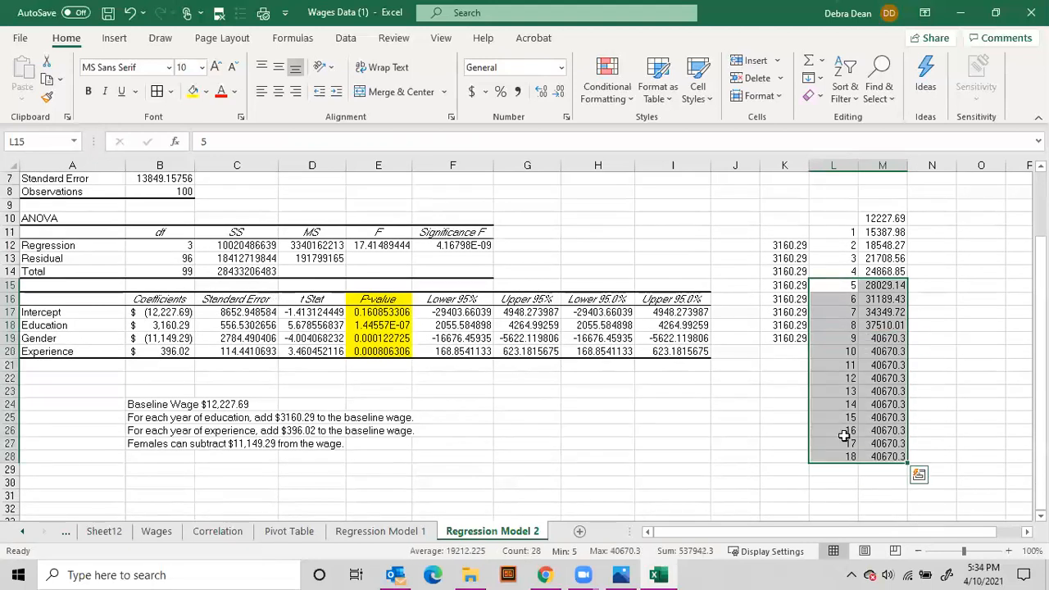
click(874, 261)
drag(788, 312, 812, 464)
click(961, 339)
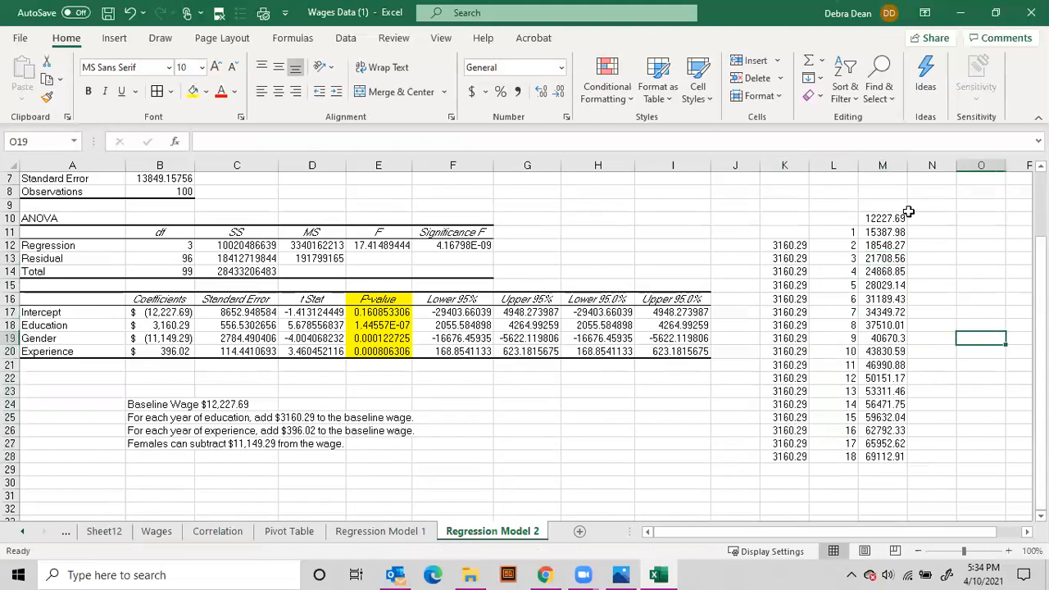
Format the whole predicted wage column M with the dollar accounting format
click(882, 165)
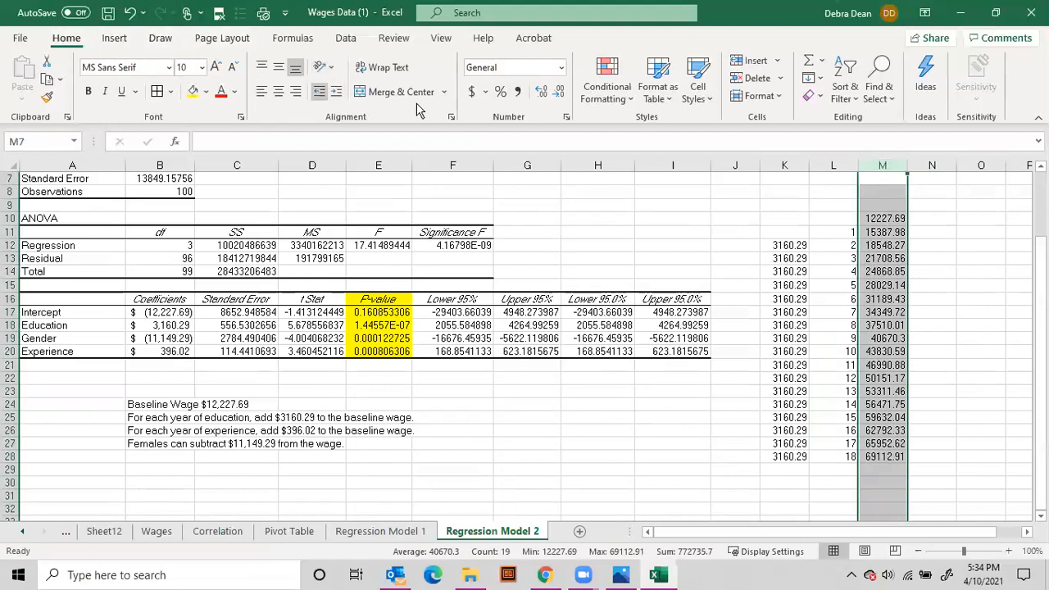
click(473, 92)
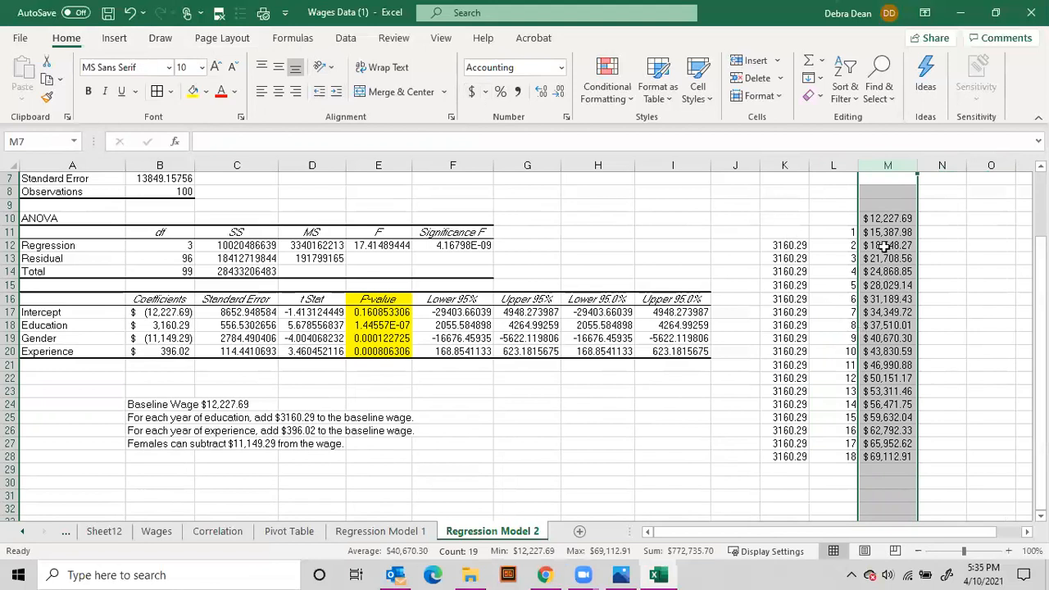
Label the wage column "Income based on years of education" in M9, with "Prediction" above it in M8
click(886, 204)
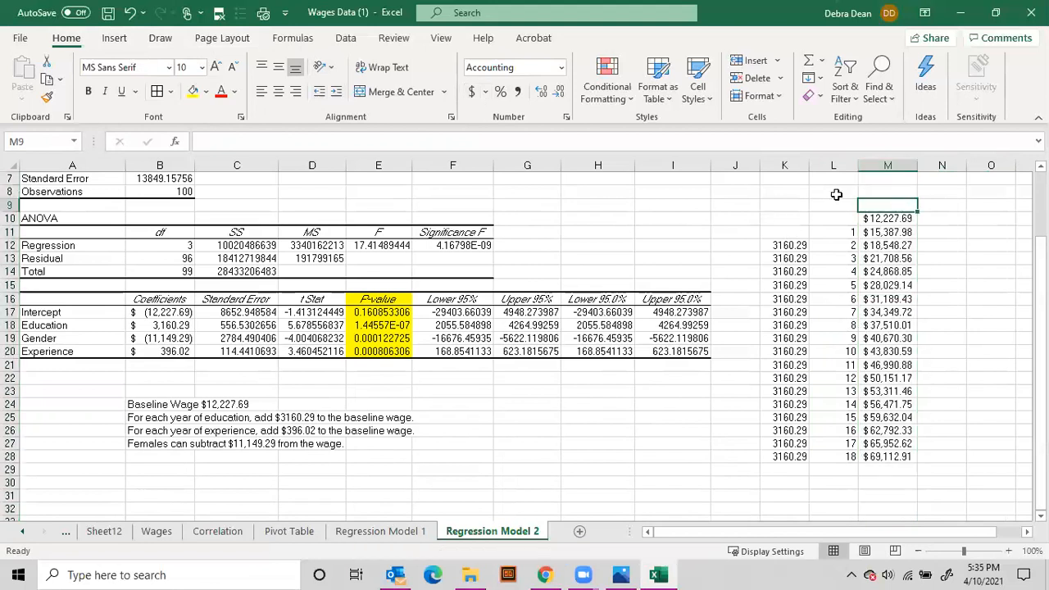
text(Inceomme based on years of education)
key(Up)
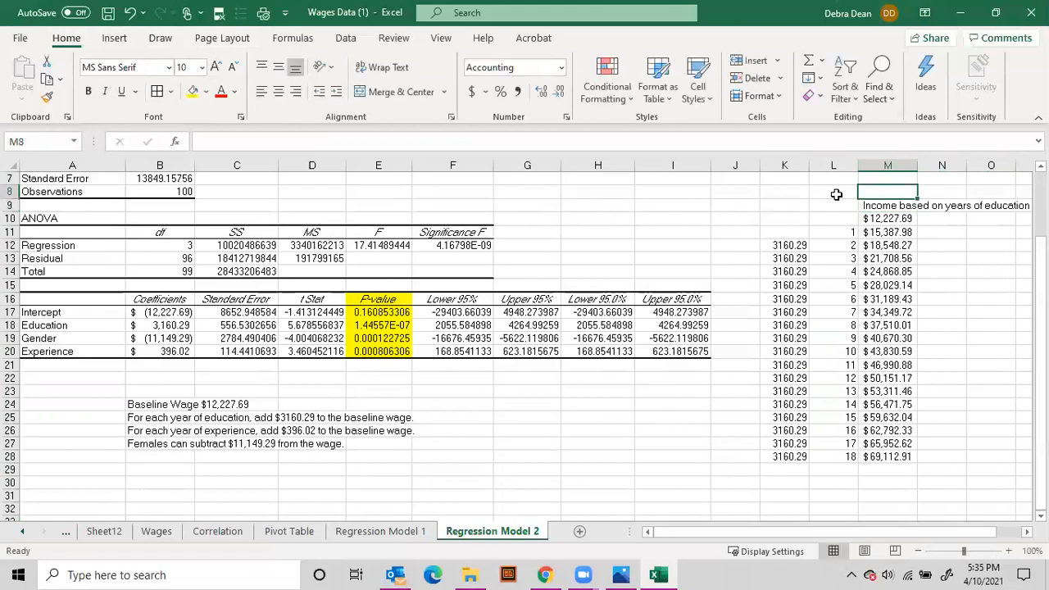
text(Prediction)
key(Return)
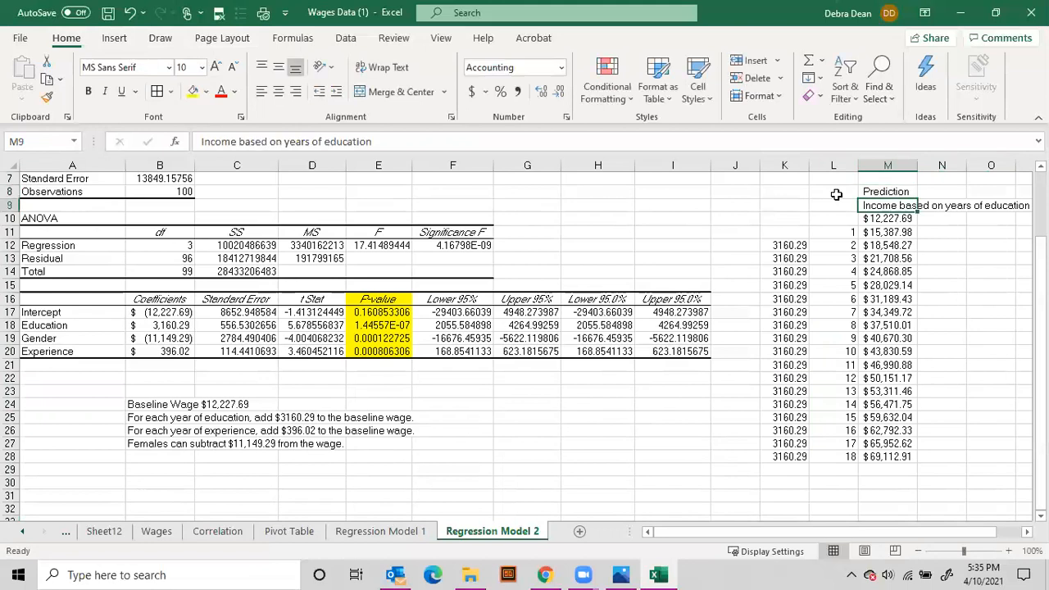
key(Up)
key(Right)
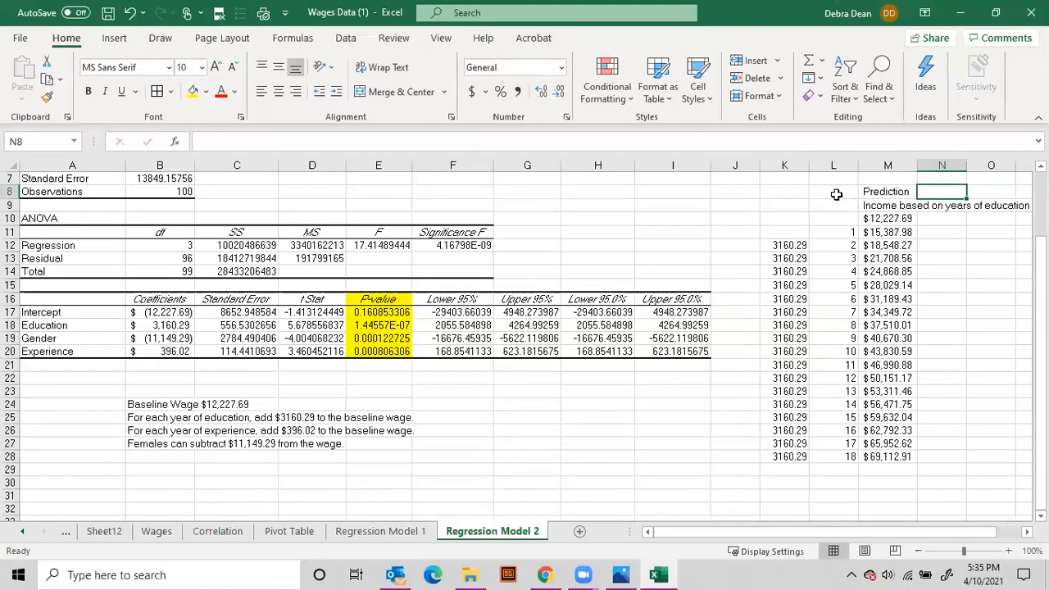
Convert the predicted wage formulas in M10:M28 to fixed values by pasting them over themselves
click(59, 339)
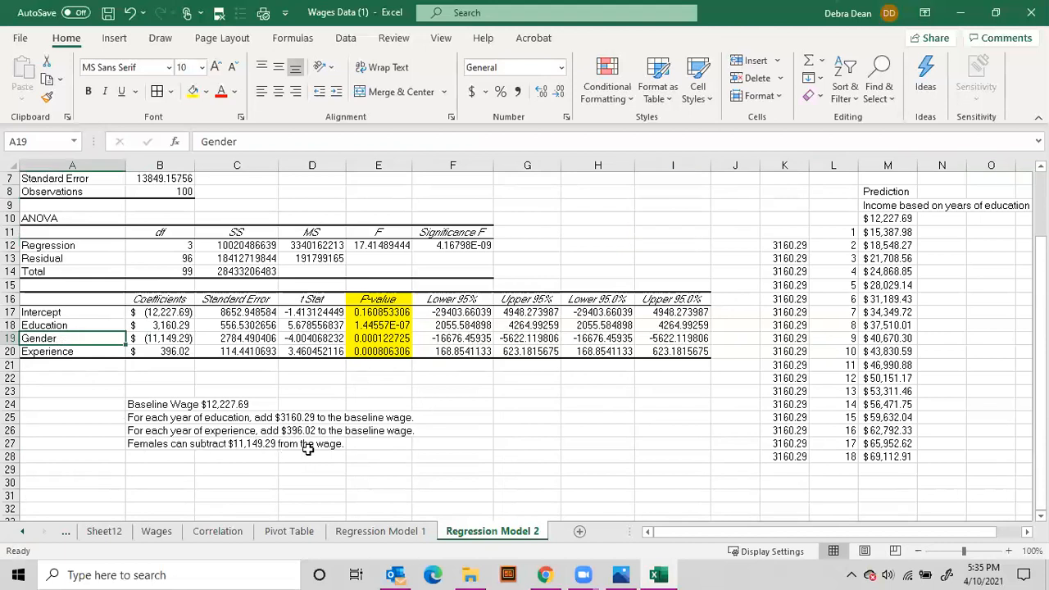
drag(879, 218, 883, 453)
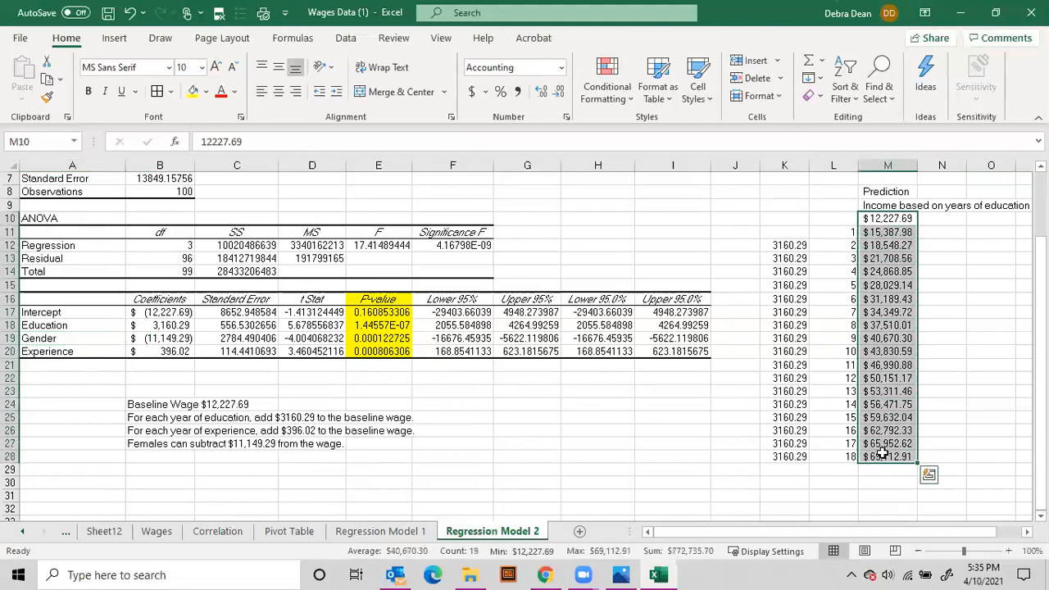
right_click(883, 453)
click(777, 61)
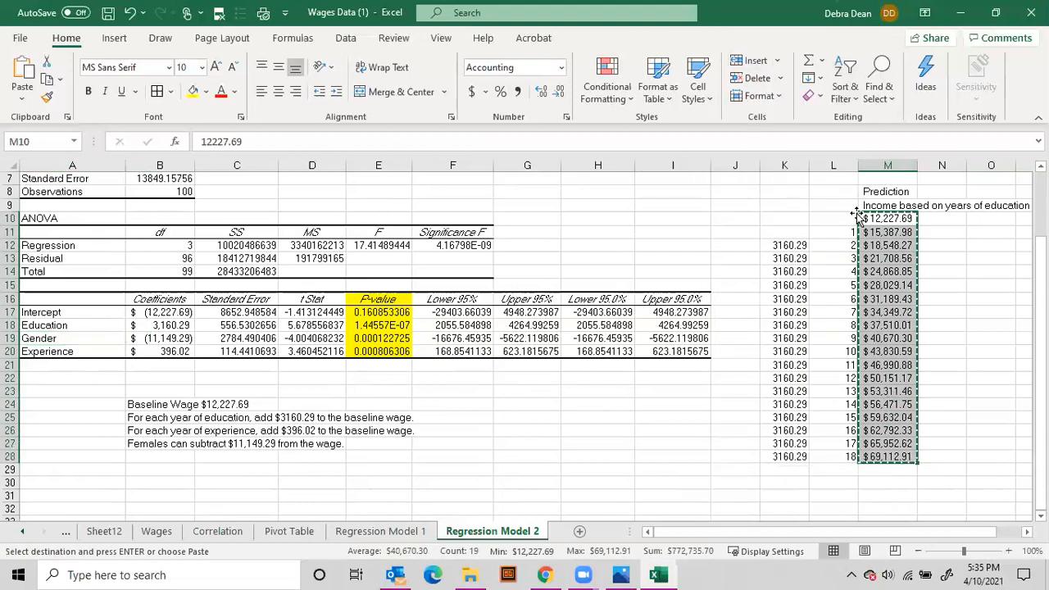
right_click(885, 230)
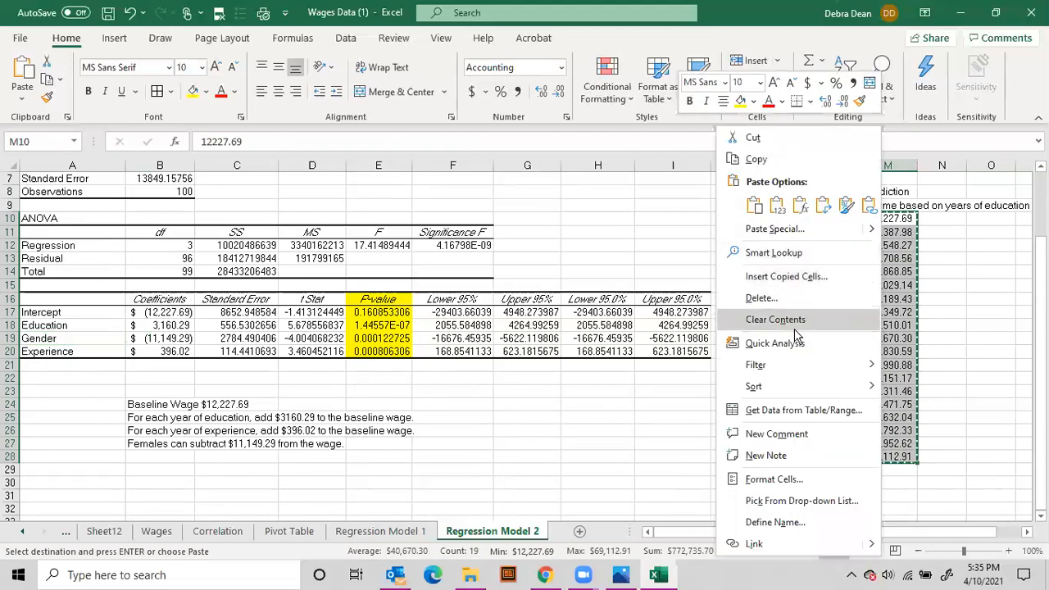
click(769, 234)
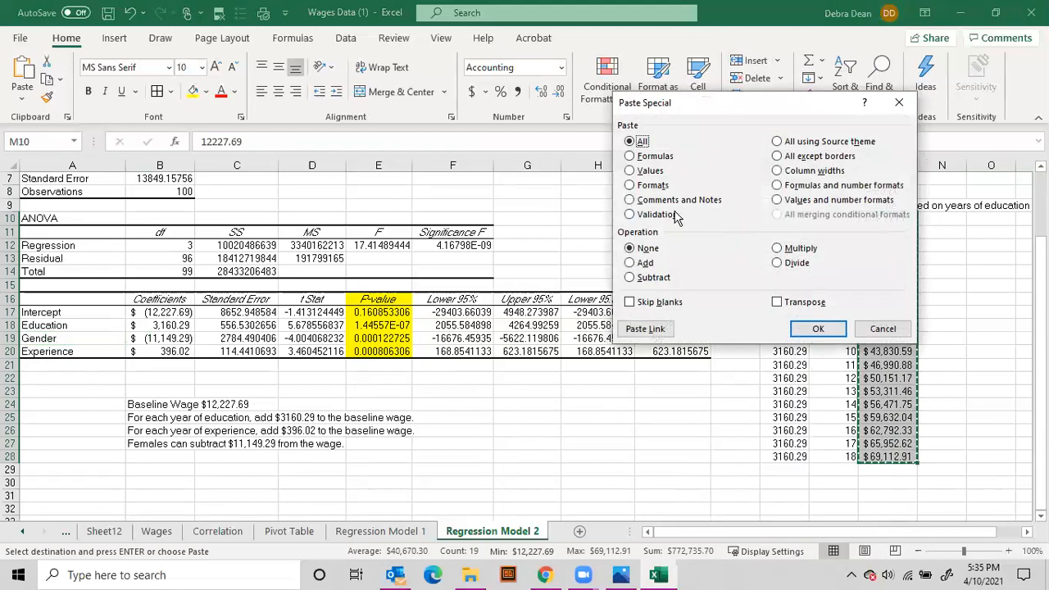
click(652, 170)
click(818, 328)
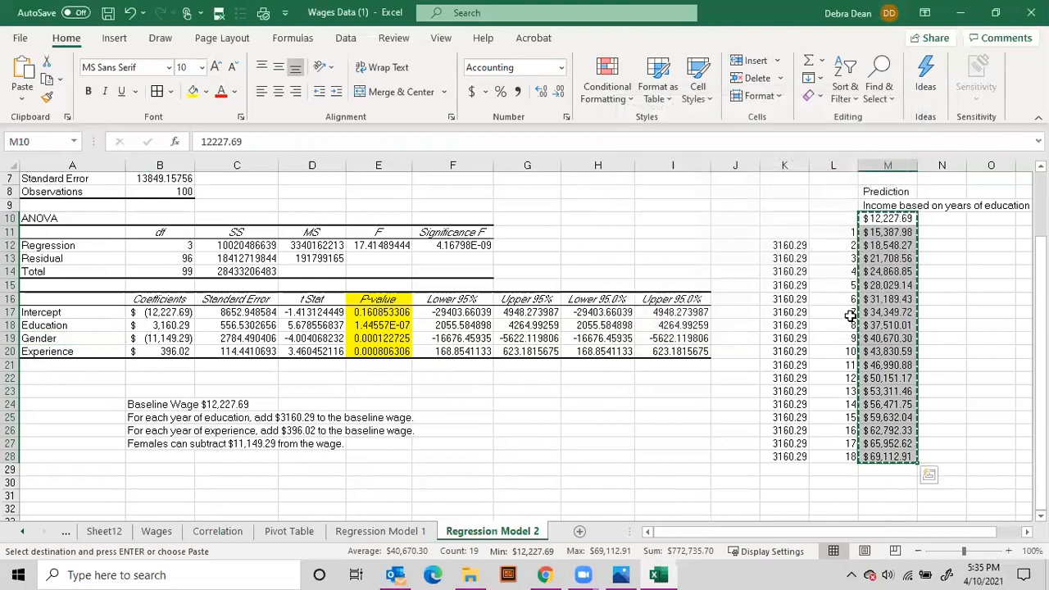
click(890, 232)
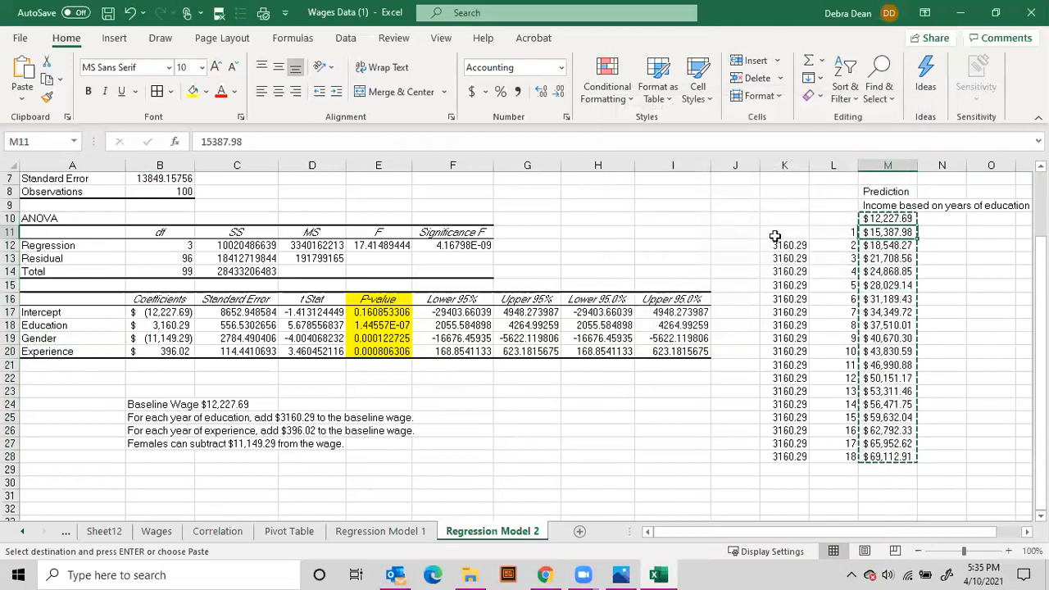
Replace the increment in K12 with the gender coefficient 11149.29
click(784, 246)
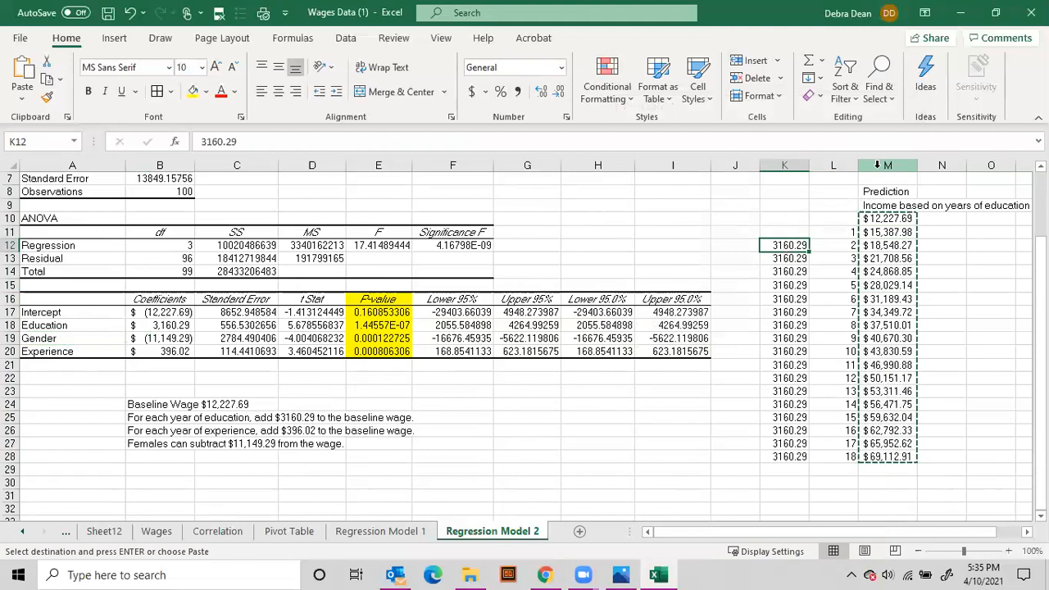
text(11149.29)
key(Return)
text(114149.29)
key(Return)
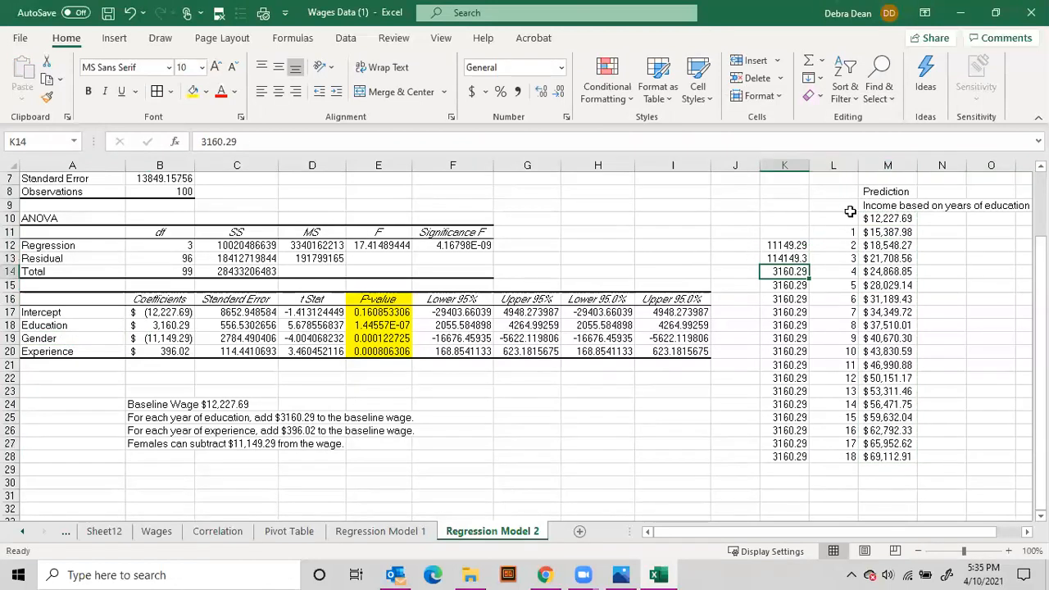
key(Up)
key(Up)
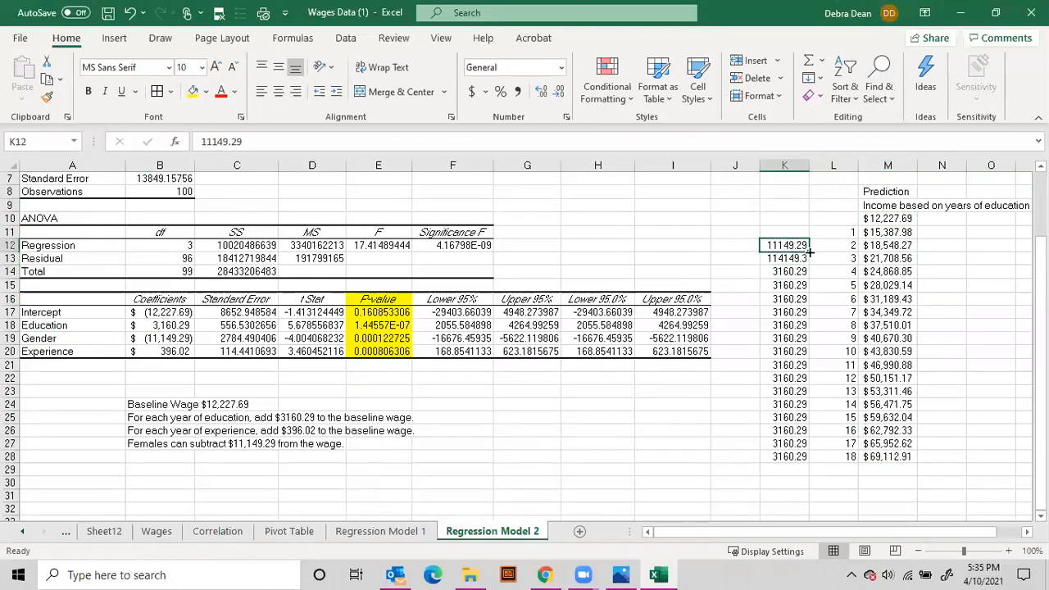
drag(793, 255, 823, 464)
click(563, 330)
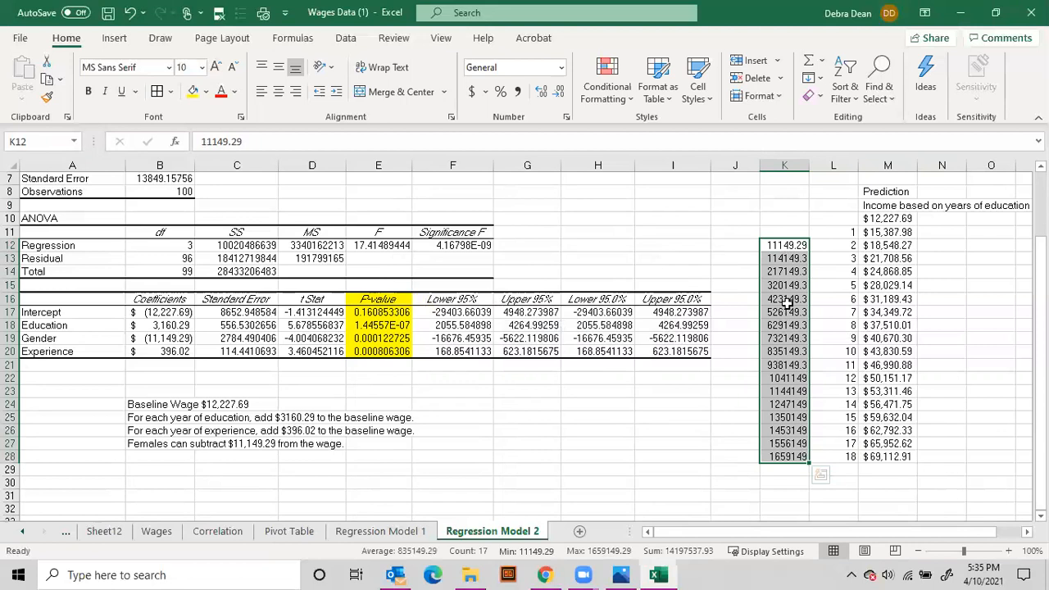
drag(791, 456, 779, 269)
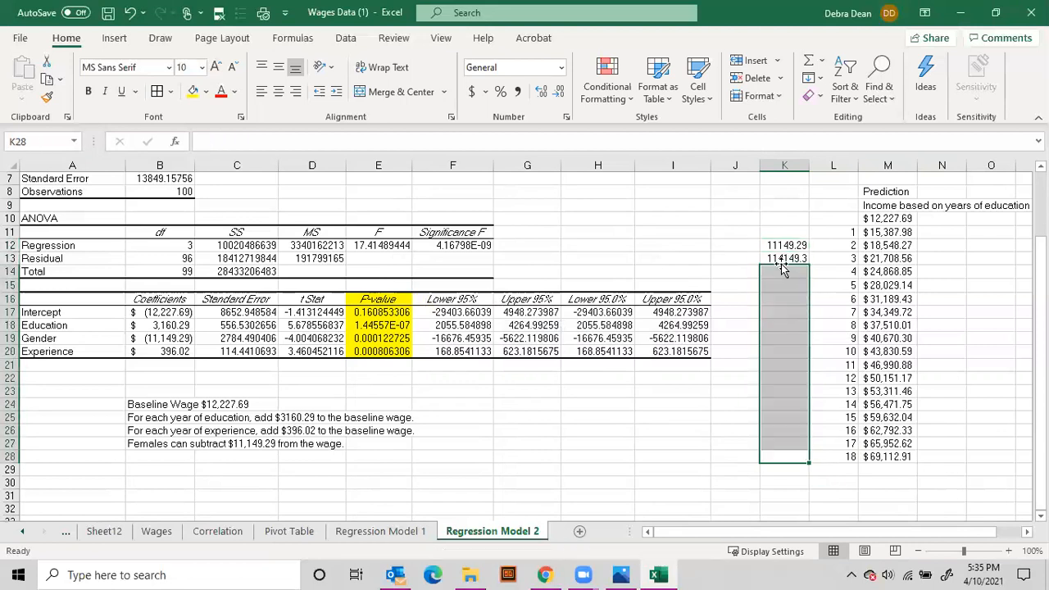
Set K13 to 11149.29 and extend that constant through K10:K28
click(779, 260)
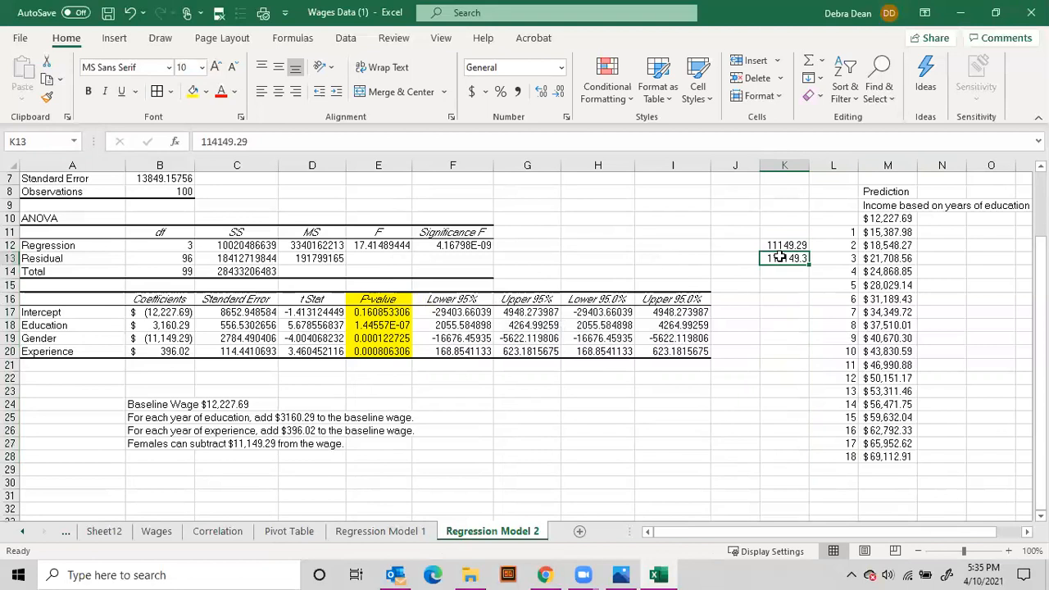
text(11149.29)
key(Return)
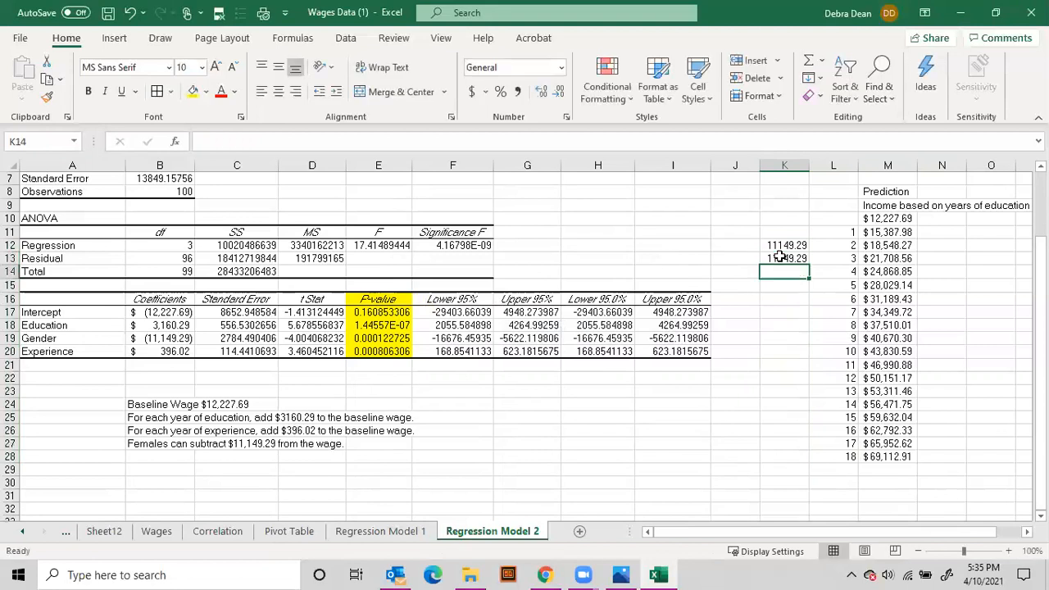
drag(785, 248, 792, 461)
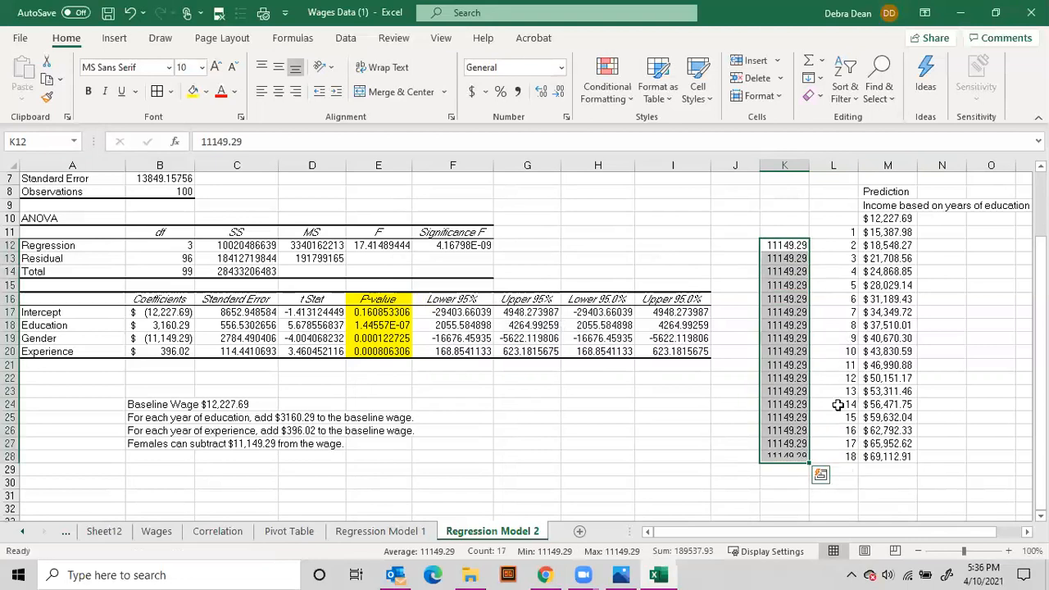
click(940, 219)
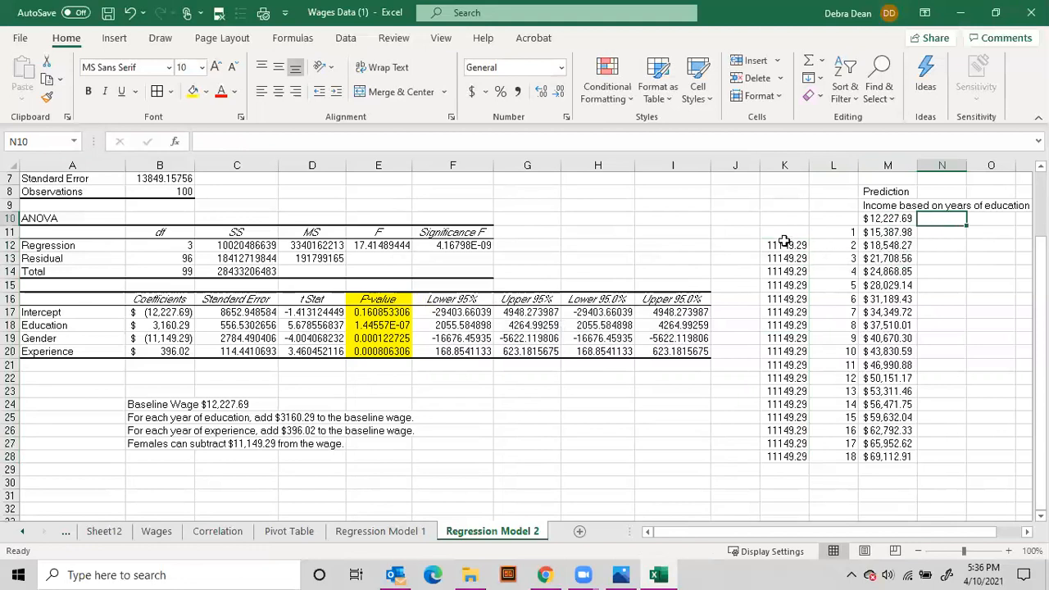
drag(787, 246, 810, 218)
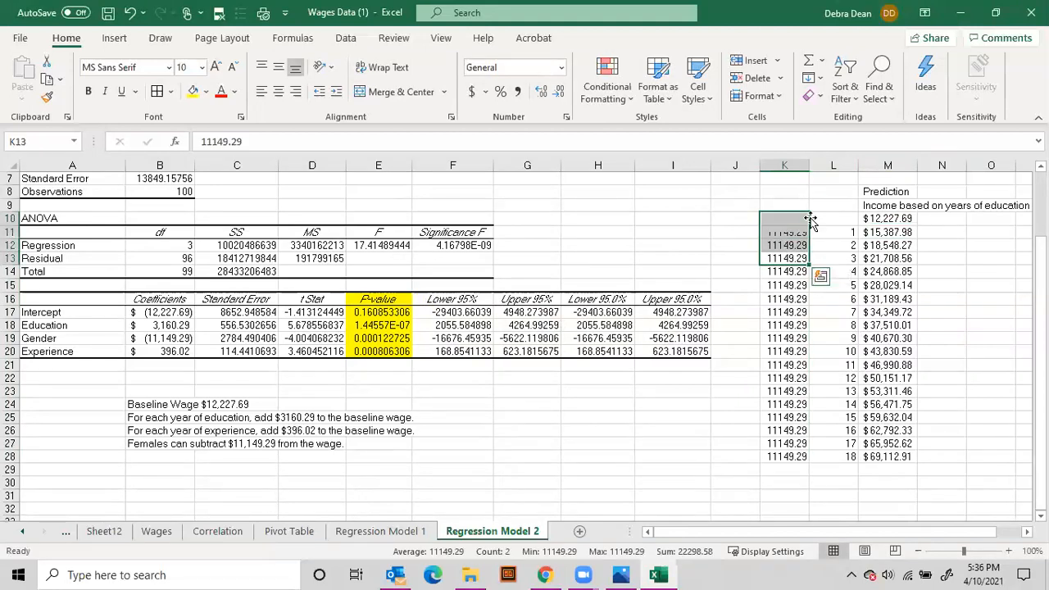
Calculate the female baseline wage in N10 with the formula =M10-K10
click(941, 218)
text(=)
click(888, 218)
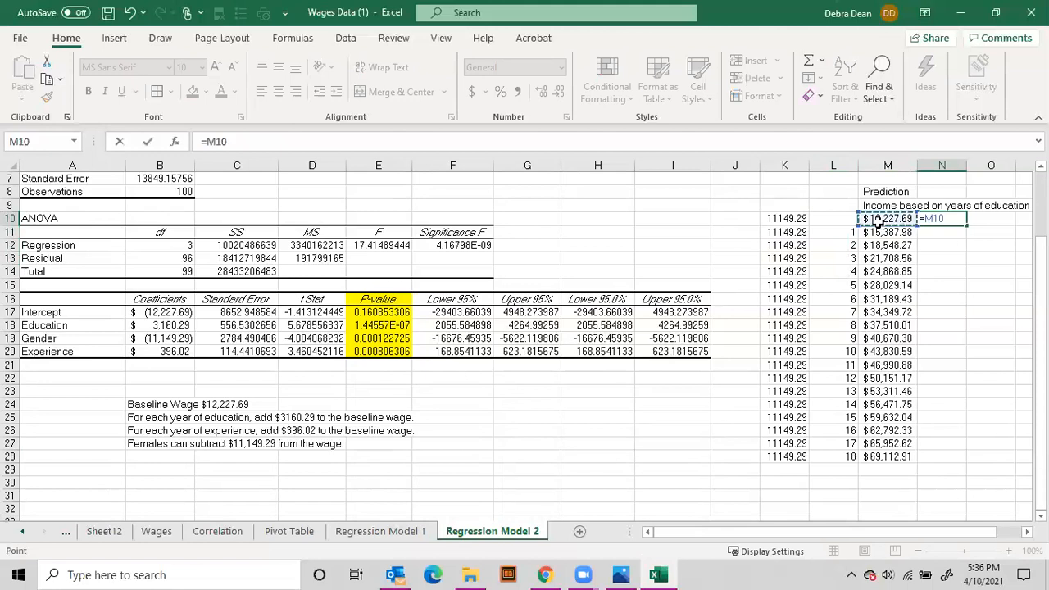
text(-)
click(784, 218)
key(Return)
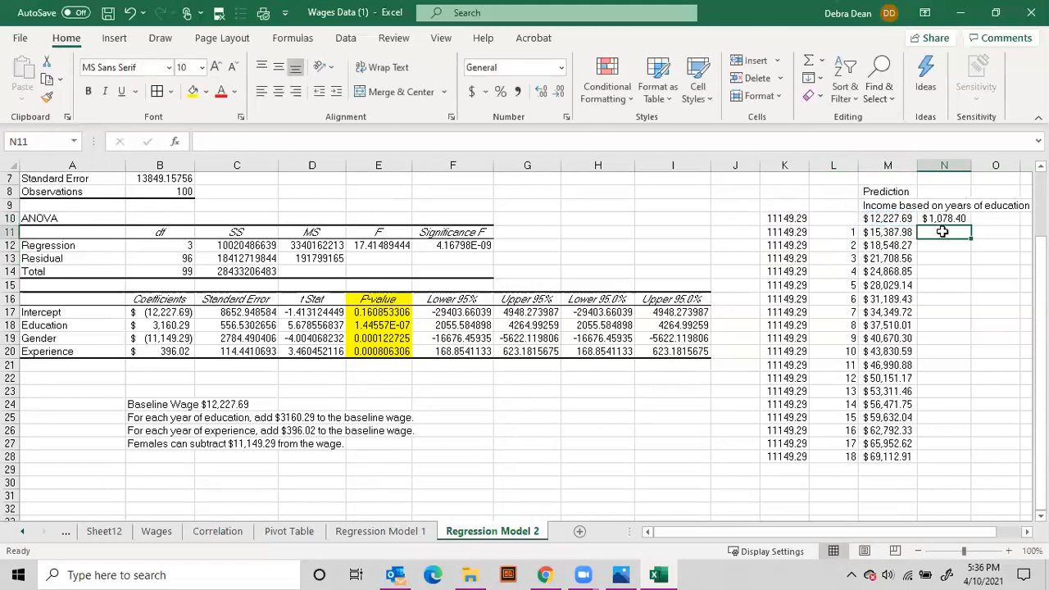
Enter =M11-K11 in N11, fill the subtraction formulas down to N28 and fit column N's width to its contents
text(=)
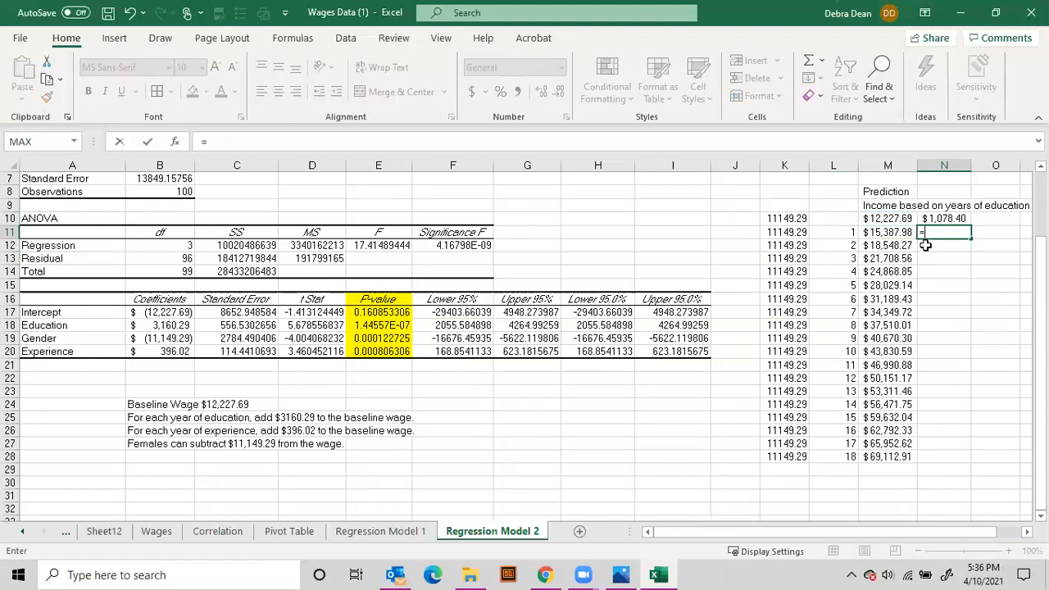
click(886, 232)
text(-)
click(792, 234)
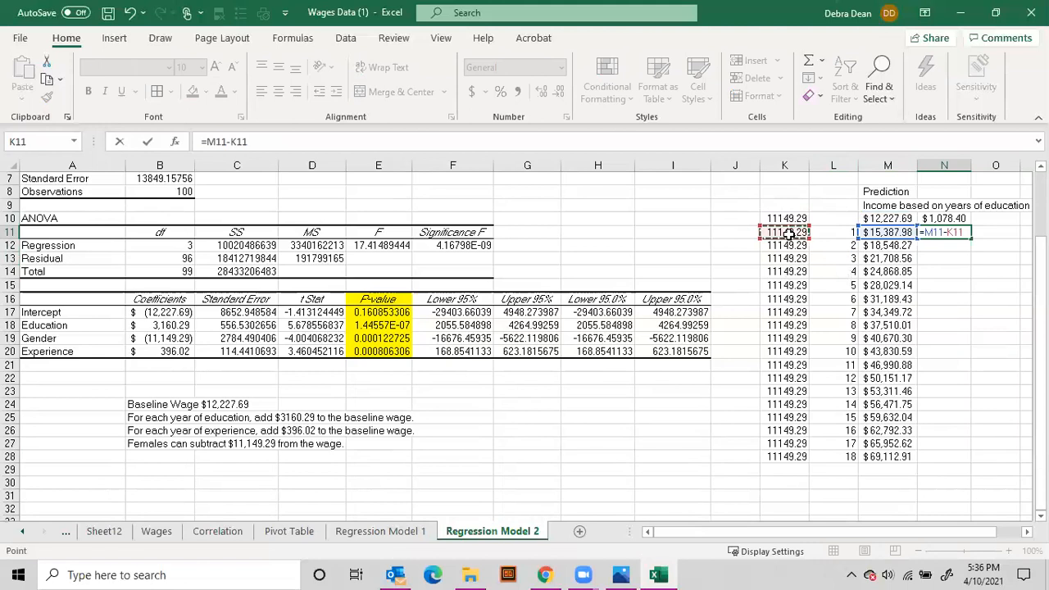
key(Return)
drag(936, 222, 963, 464)
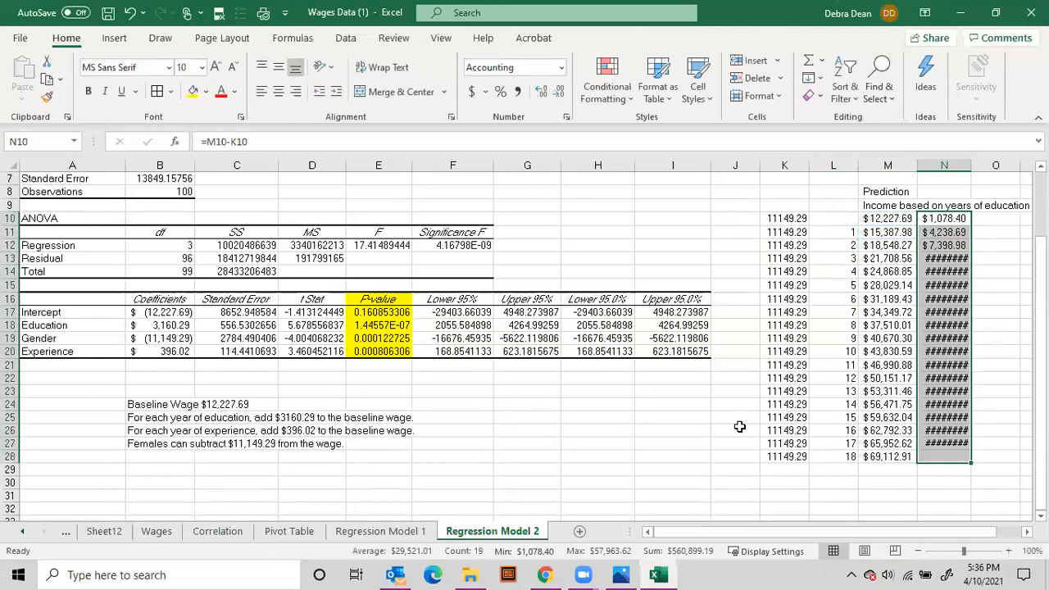
double_click(970, 166)
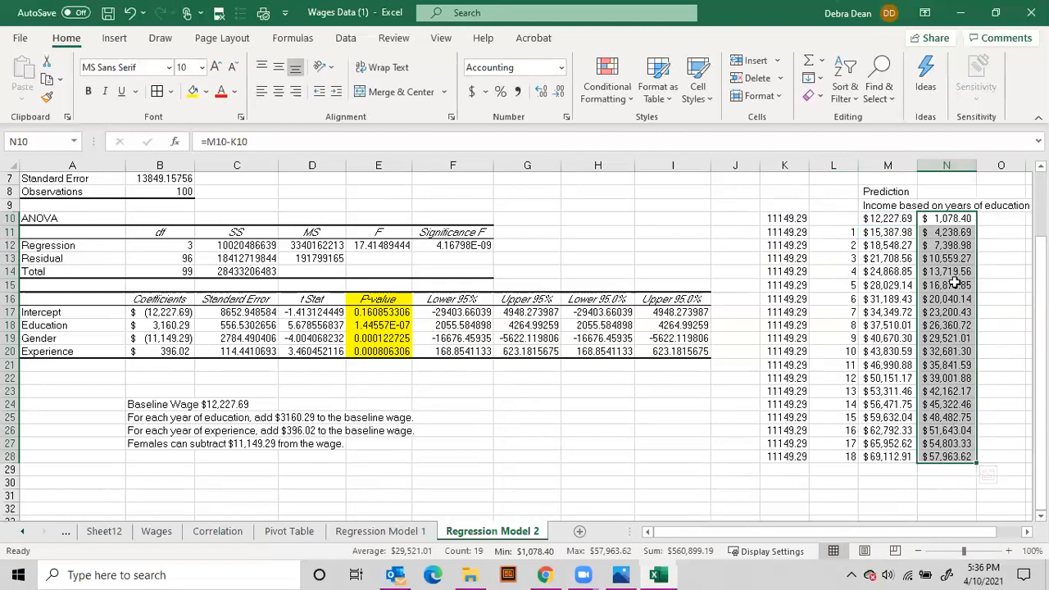
drag(953, 218, 961, 259)
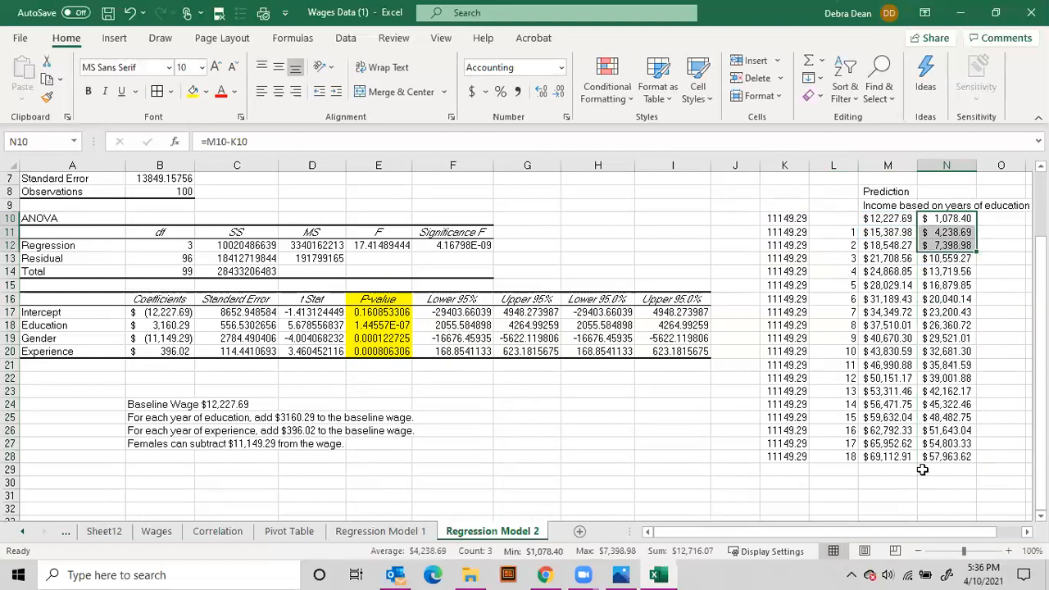
drag(945, 459, 945, 427)
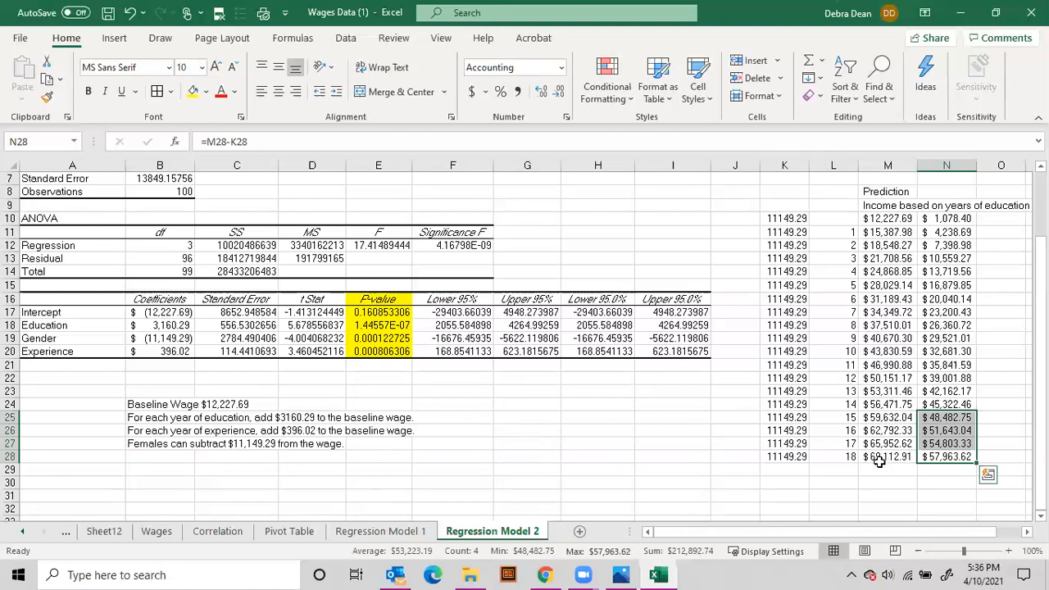
click(960, 456)
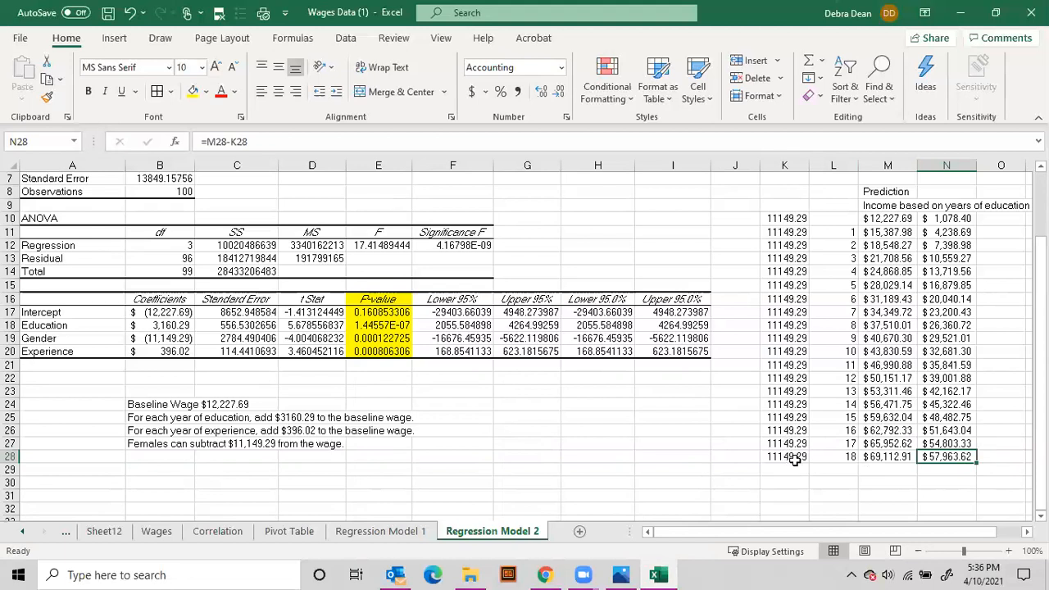
drag(905, 460, 945, 459)
click(988, 218)
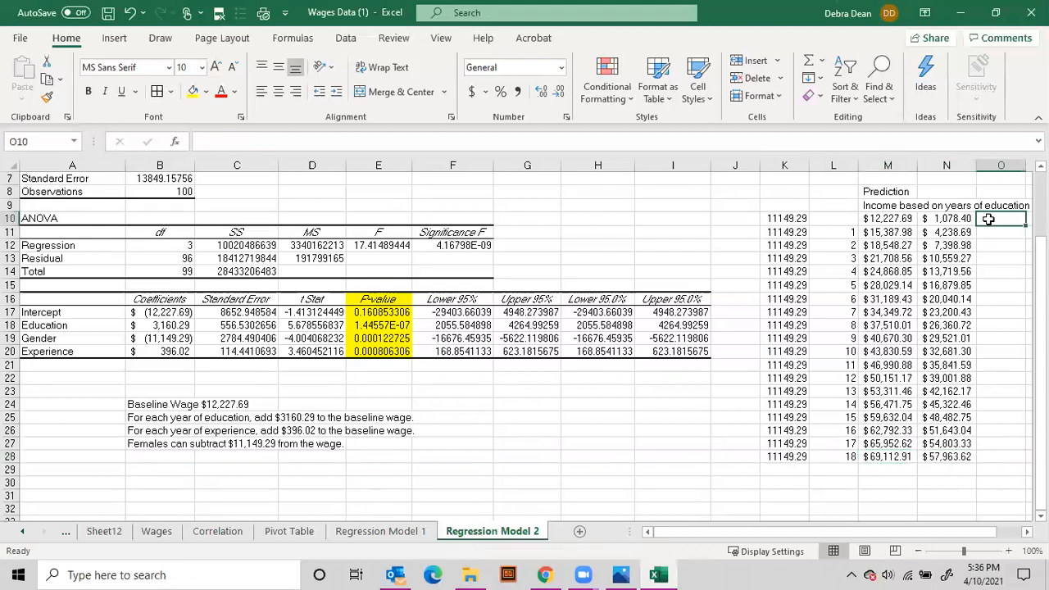
Convert the gender-adjusted wage formulas in N10:N28 to fixed values by pasting them over themselves
drag(947, 218, 947, 460)
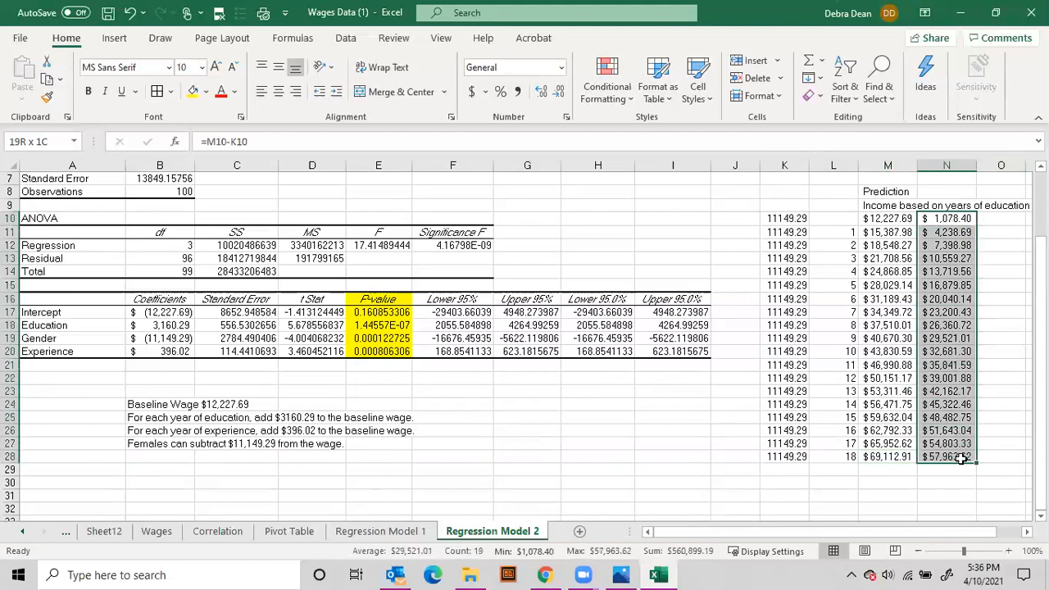
right_click(941, 443)
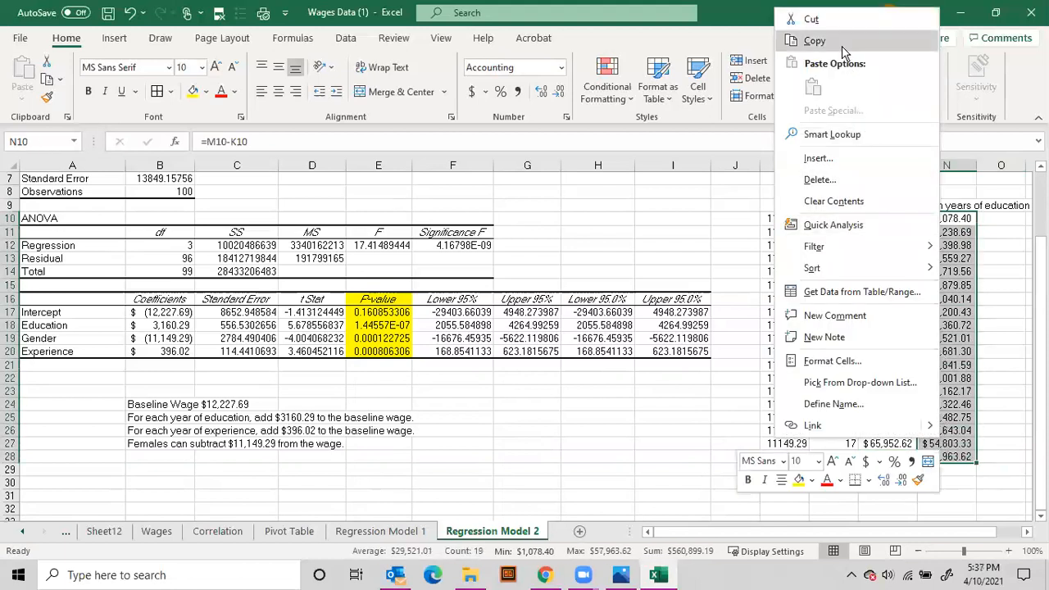
click(842, 46)
right_click(944, 220)
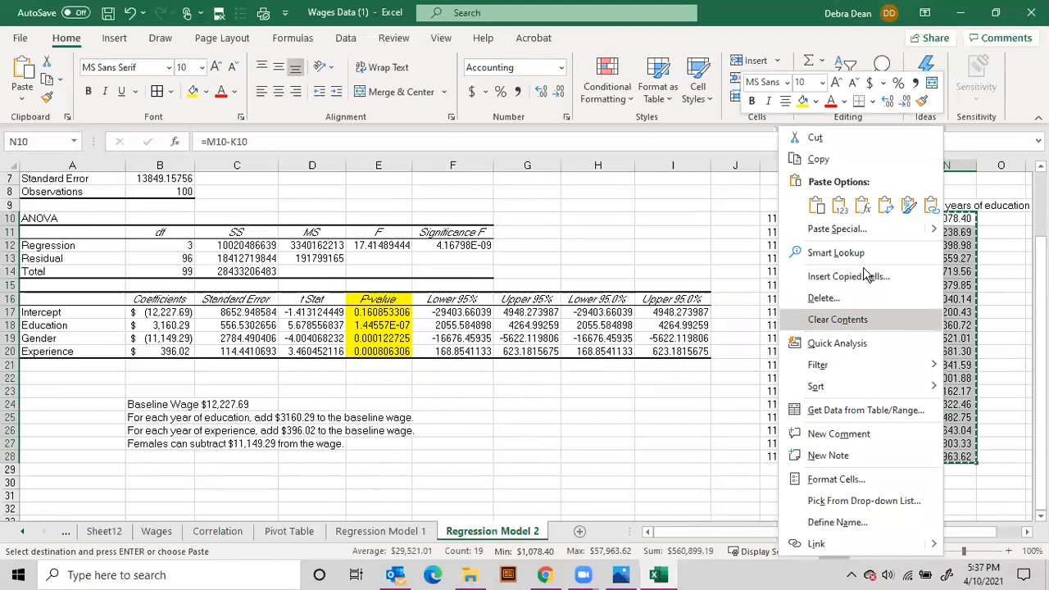
click(852, 165)
click(742, 173)
click(919, 332)
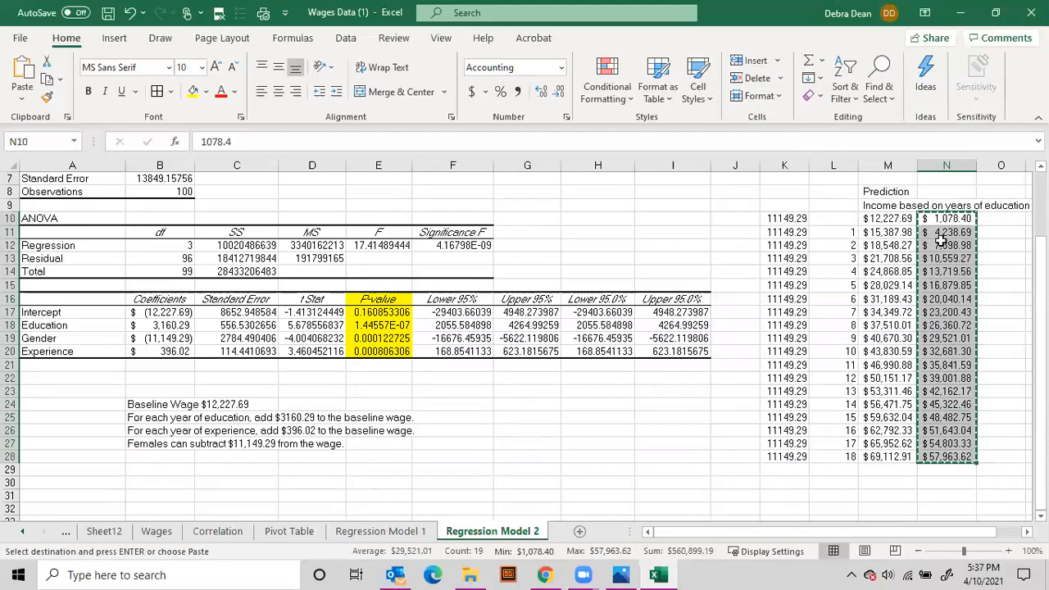
Label the gender-adjusted wage column "Income based on gender" in N9
click(952, 194)
click(949, 205)
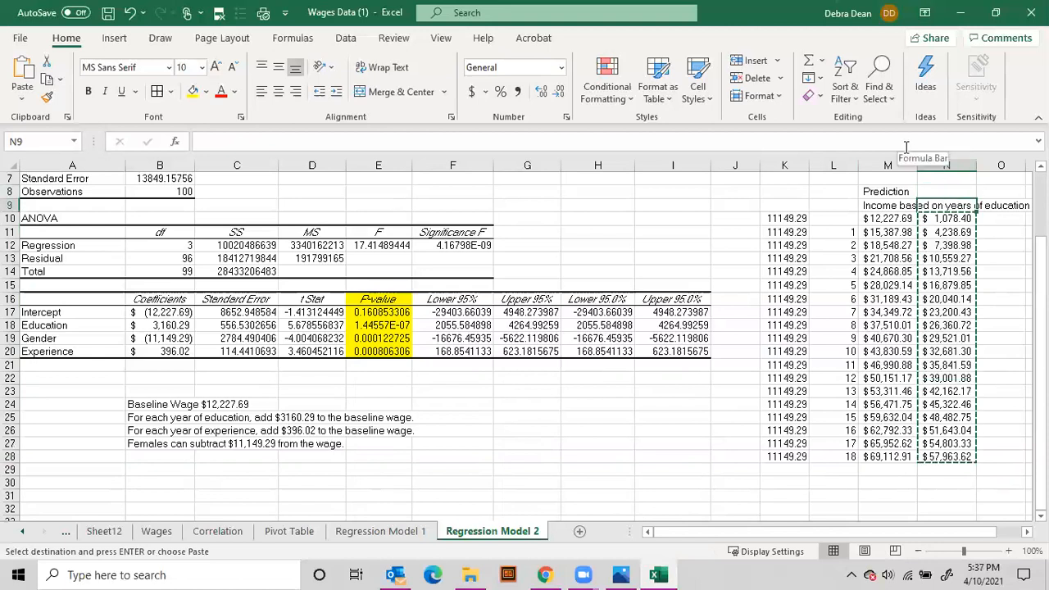
text(Income based on gender)
key(Return)
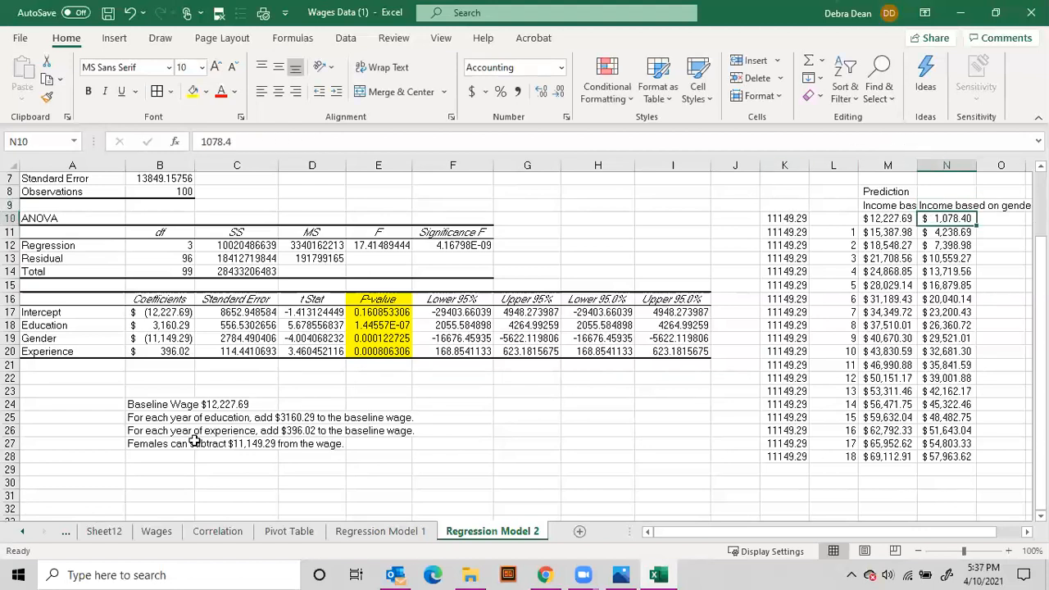
Replace the values in K10:K28 with the experience coefficient 396.02
click(772, 218)
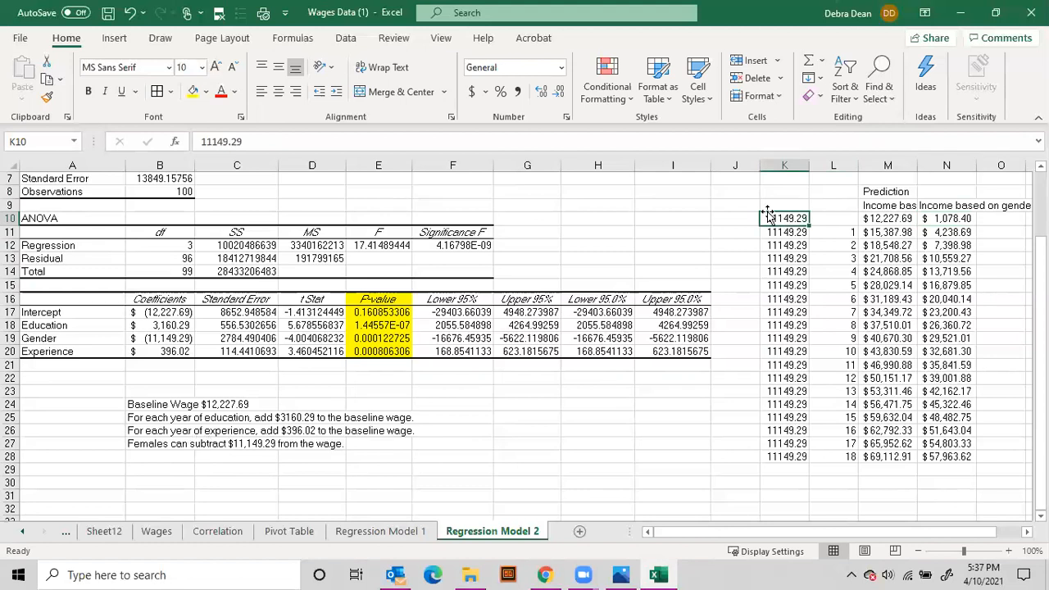
text(396.02)
key(Return)
text(396.02)
key(Return)
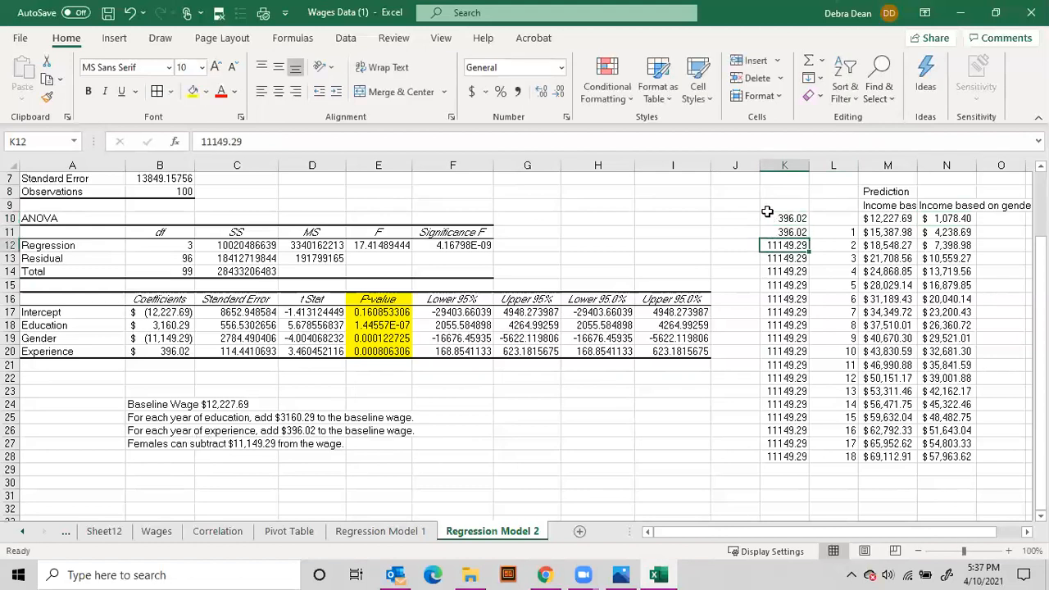
drag(789, 218, 812, 461)
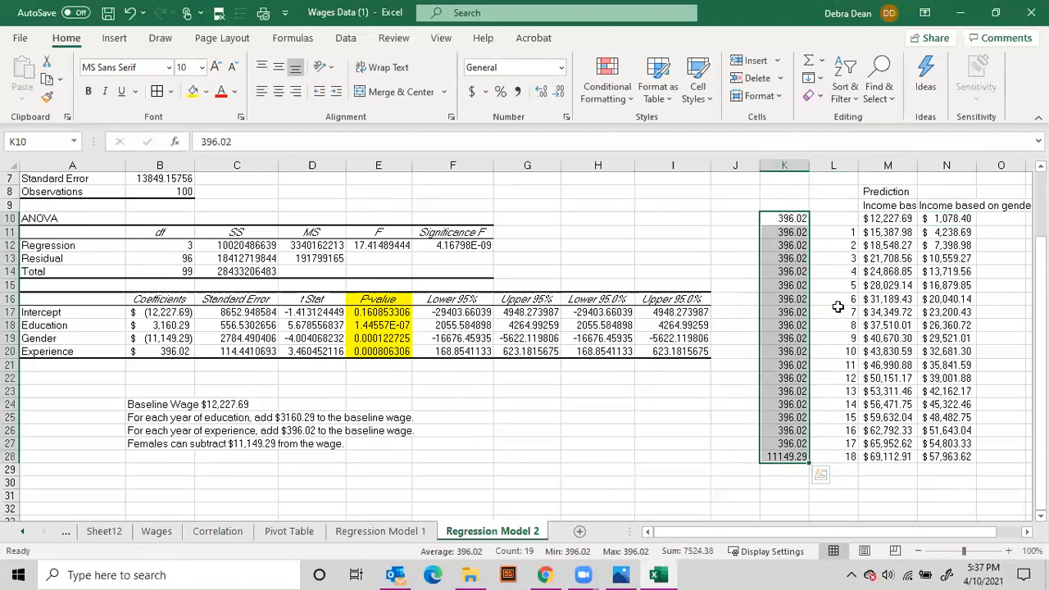
Fit the widths of columns N and M to their contents so the income headings show in full
drag(984, 532, 1030, 533)
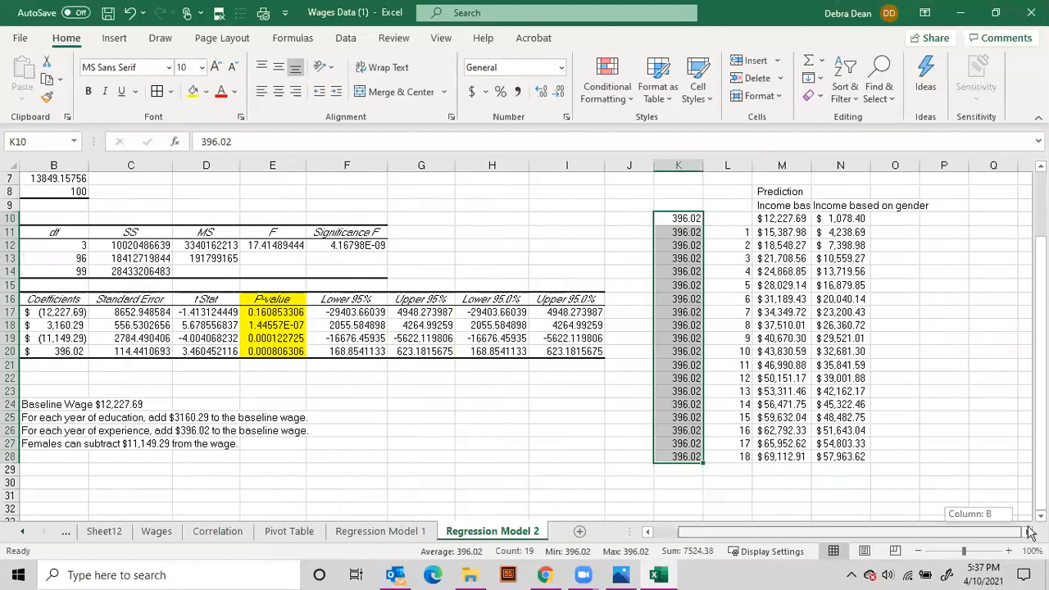
double_click(870, 166)
double_click(808, 166)
drag(859, 535, 981, 535)
click(922, 207)
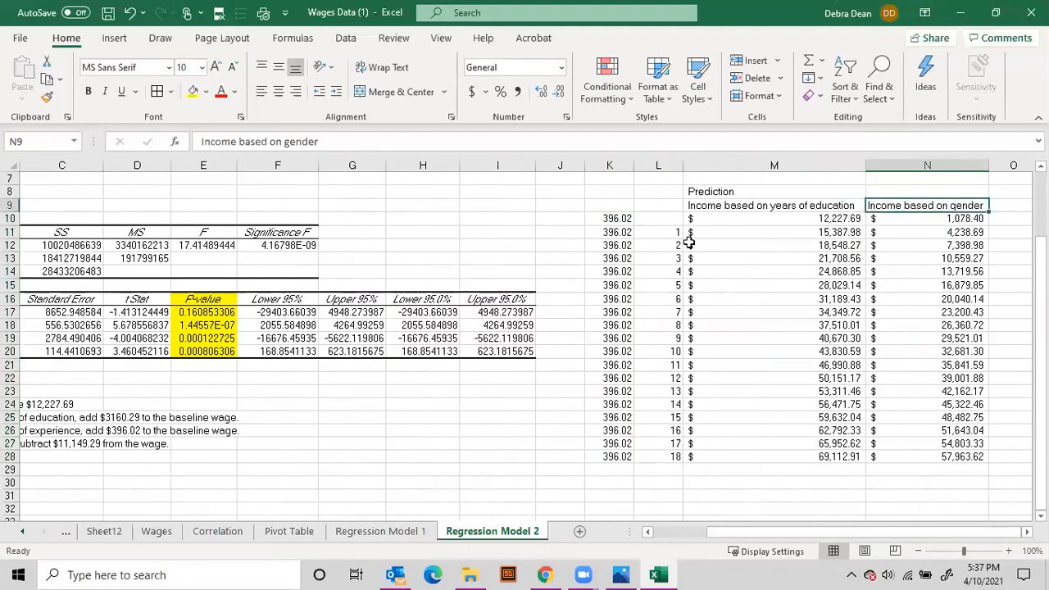
drag(674, 232, 684, 392)
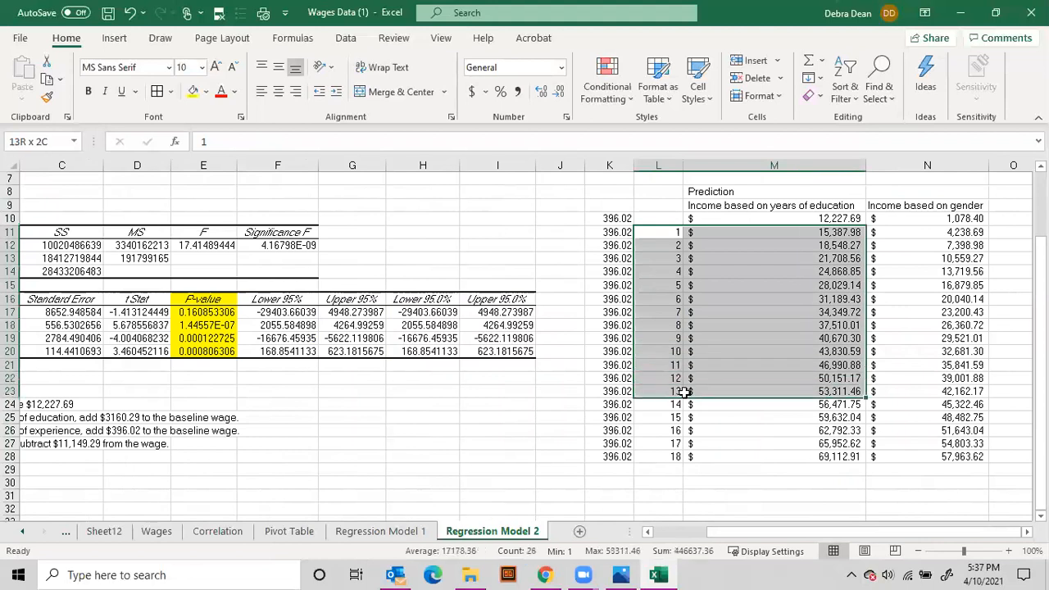
drag(820, 234, 824, 300)
click(935, 236)
drag(935, 236, 931, 331)
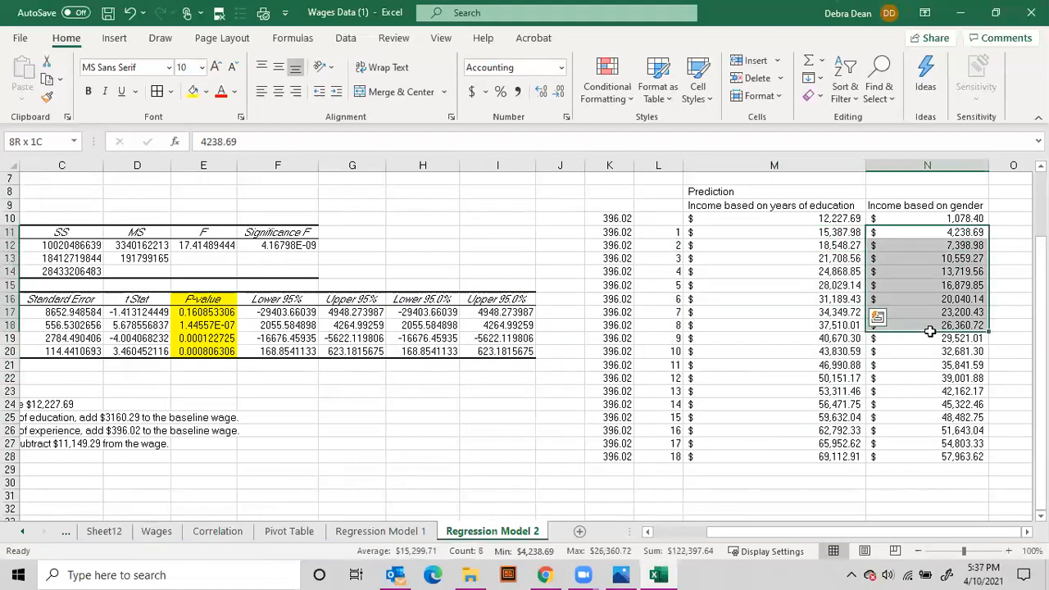
Label the column beside the gender-based income "Income based on experience" in O9
click(1004, 210)
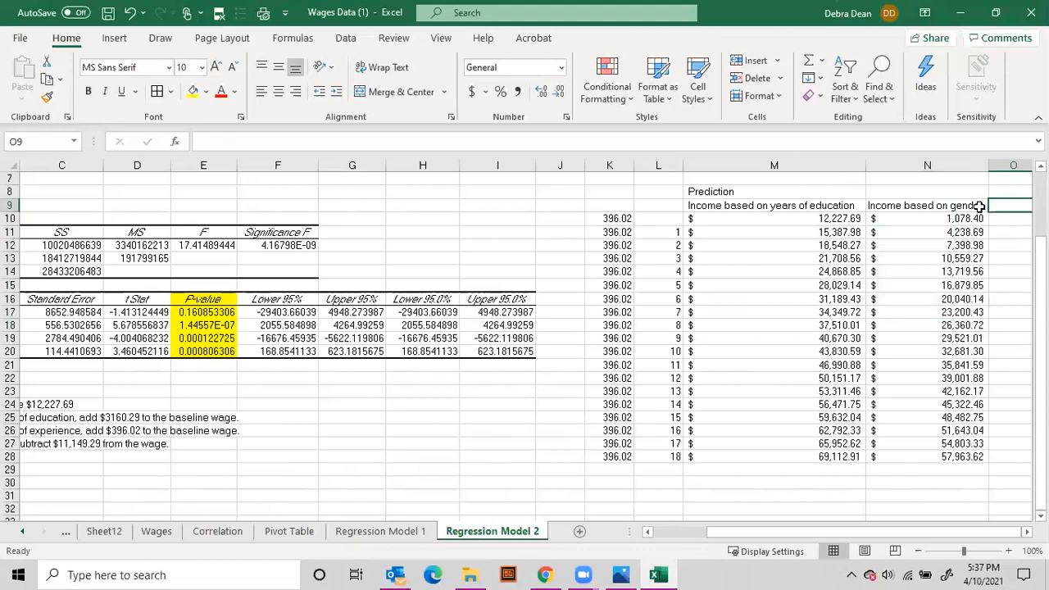
text(Income based on experience)
key(Return)
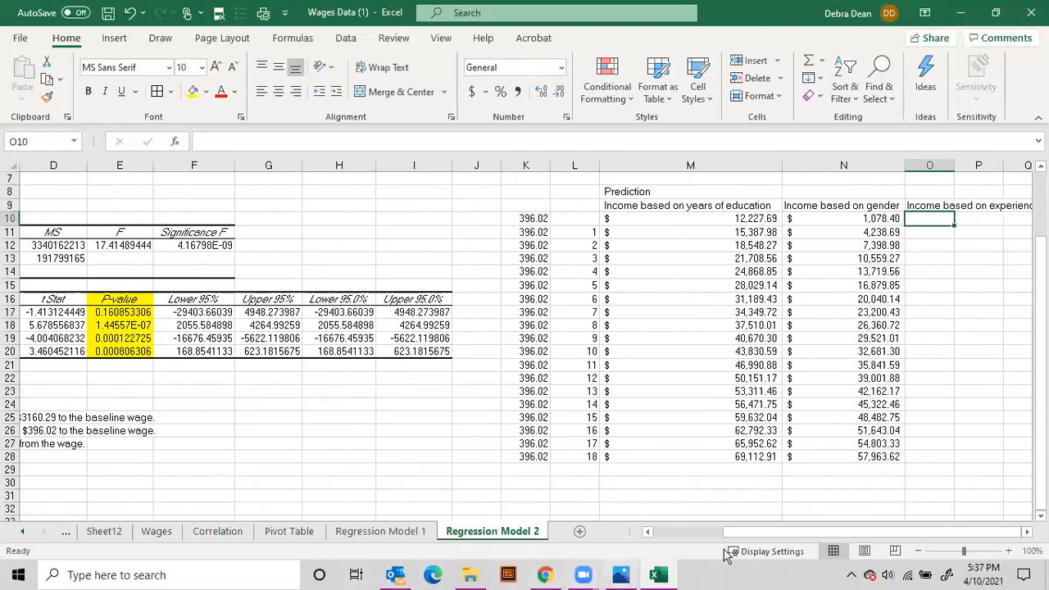
Set O10 to the baseline wage with =M10 and add the experience coefficient in O11 with =O10+K11
text(=)
click(742, 220)
key(Return)
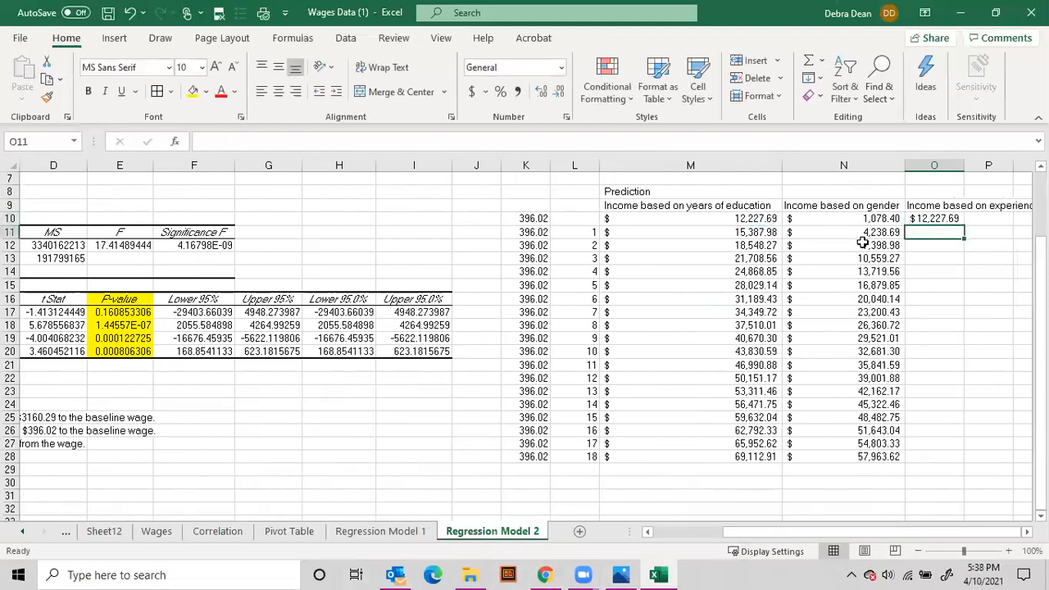
text(=)
click(942, 220)
text(+)
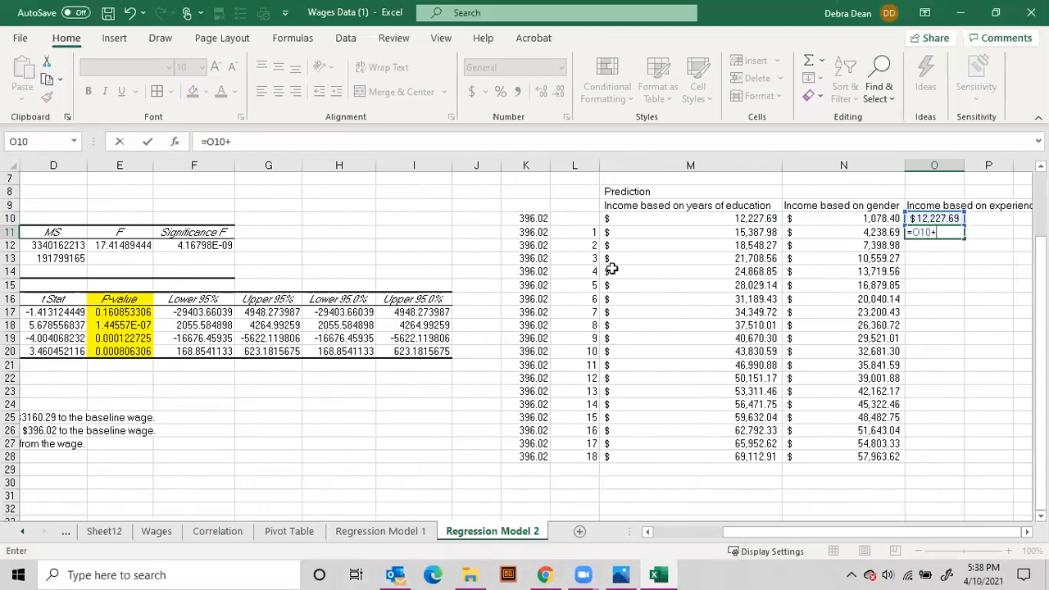
click(529, 233)
key(Return)
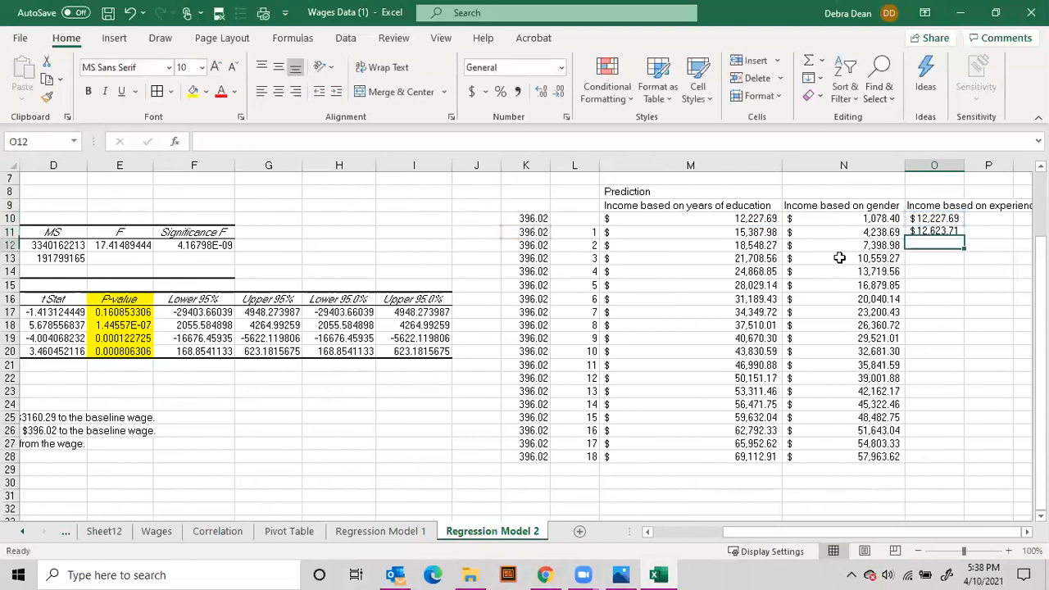
Enter =O11+K12 in O12 and fill the experience-based income formulas from O11:O12 down to O28
click(931, 234)
click(934, 244)
text(=)
click(924, 233)
text(+)
click(529, 246)
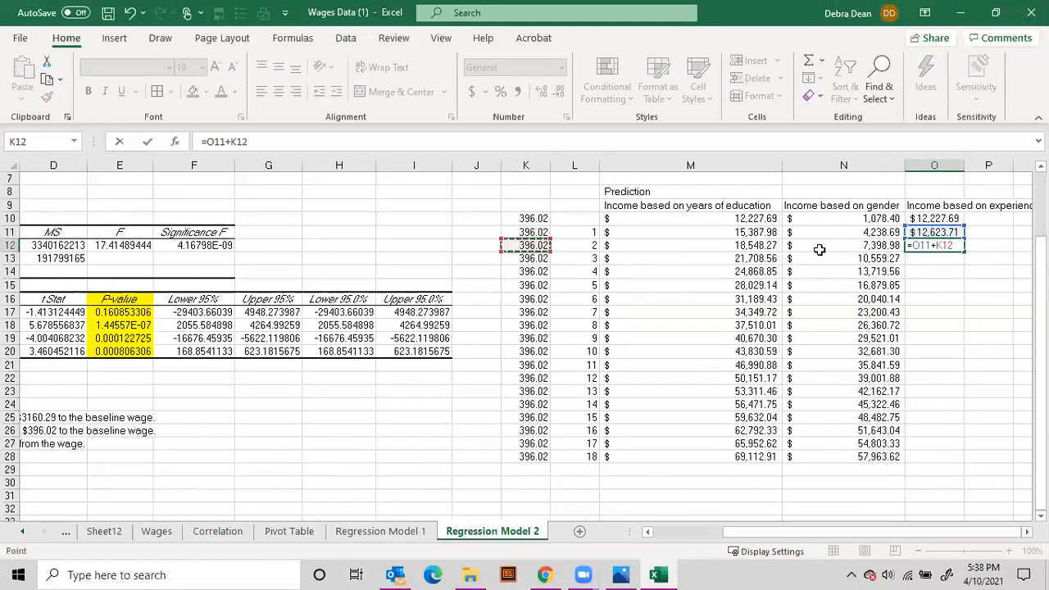
key(Return)
drag(935, 233, 936, 246)
double_click(965, 252)
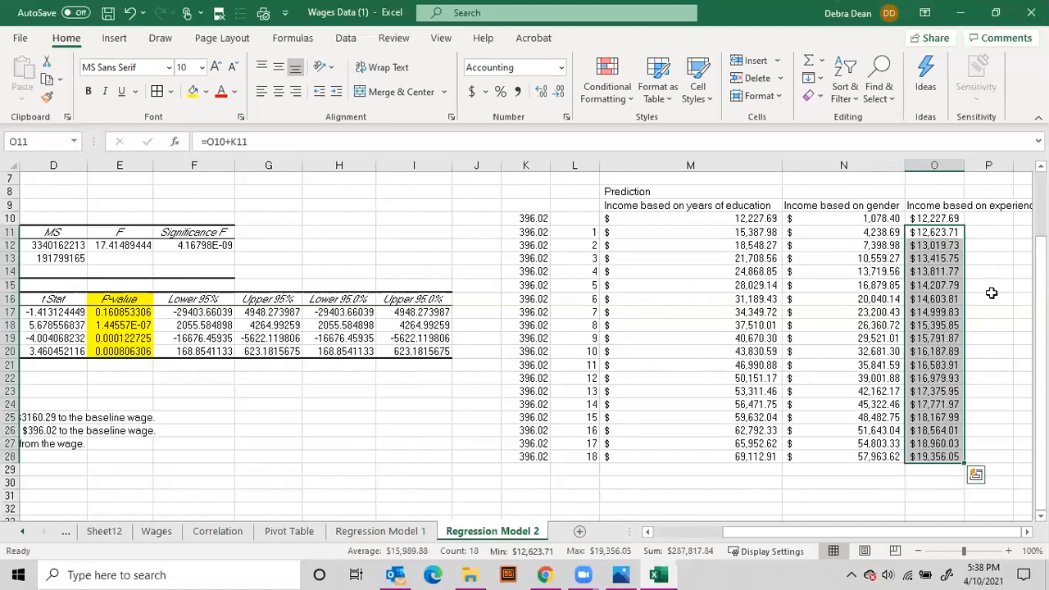
click(989, 287)
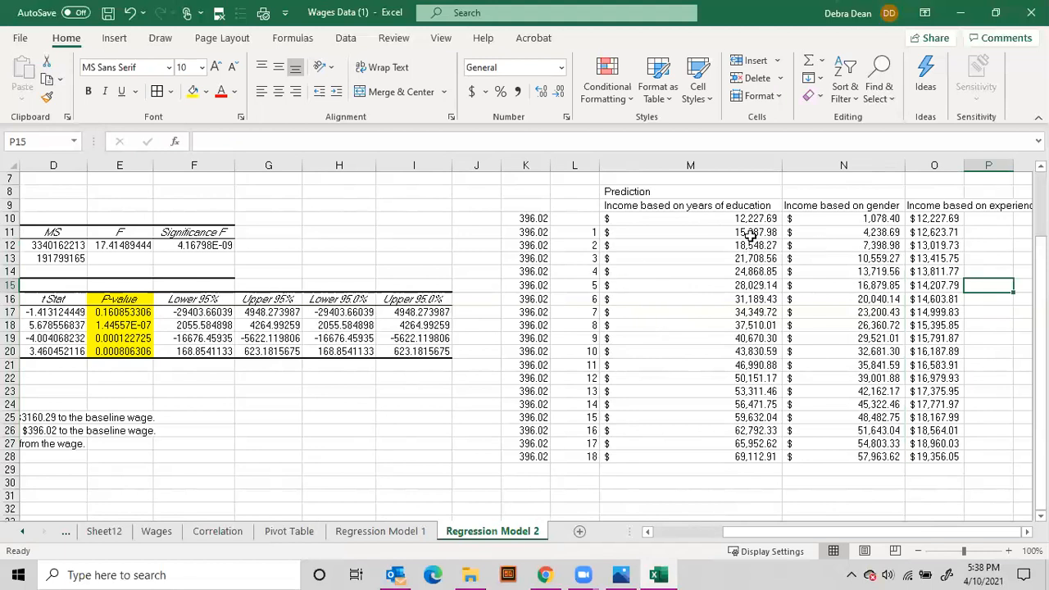
drag(740, 220, 721, 458)
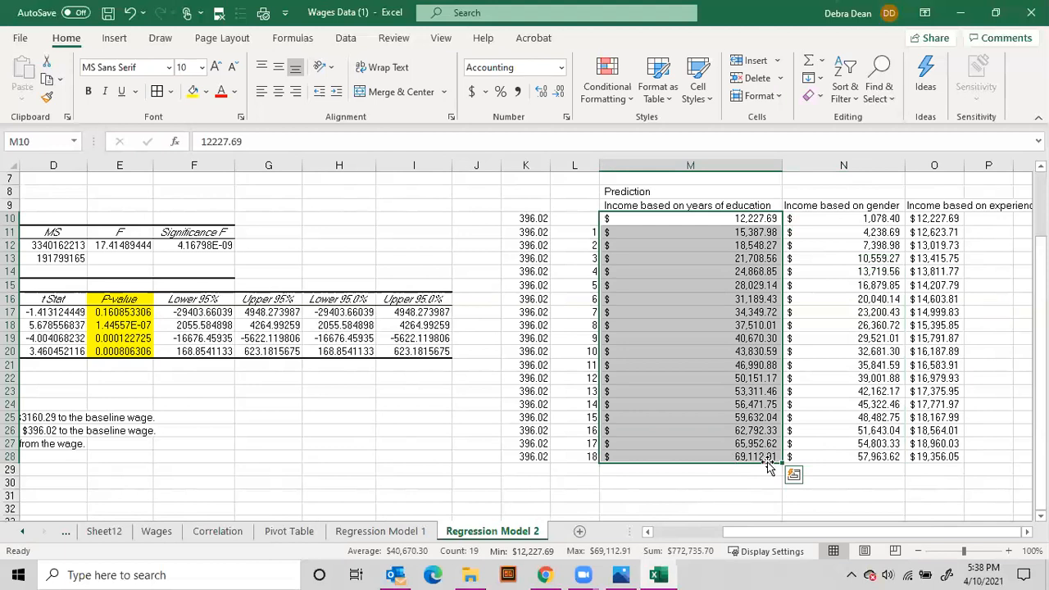
drag(853, 454, 857, 220)
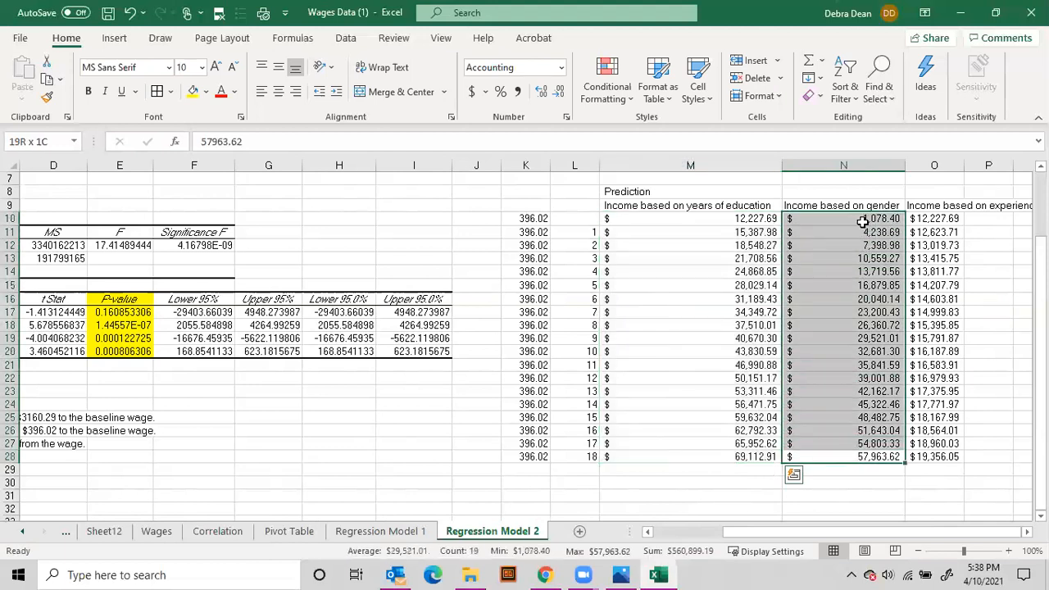
click(949, 456)
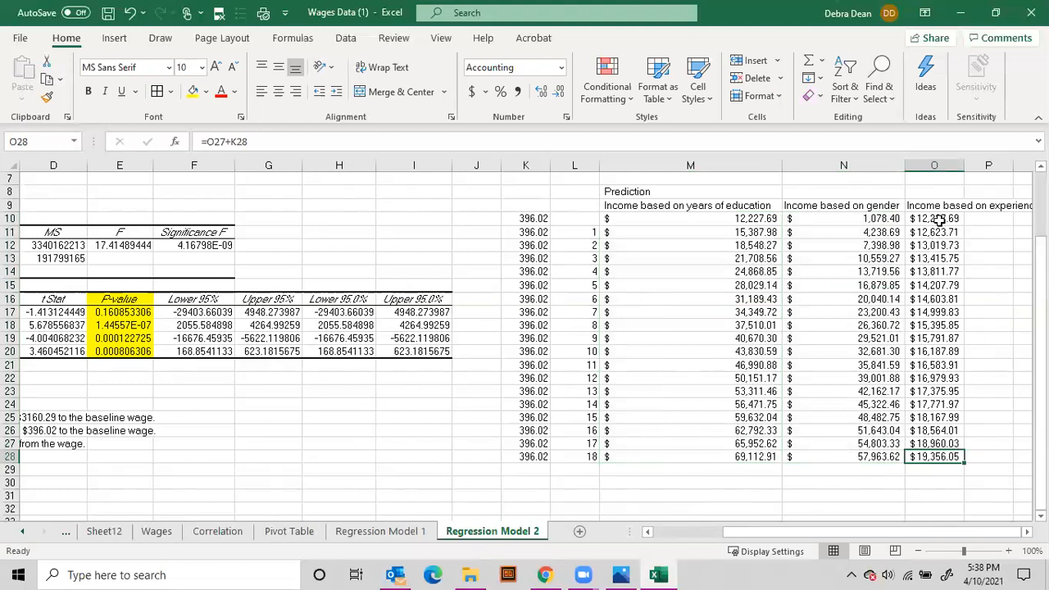